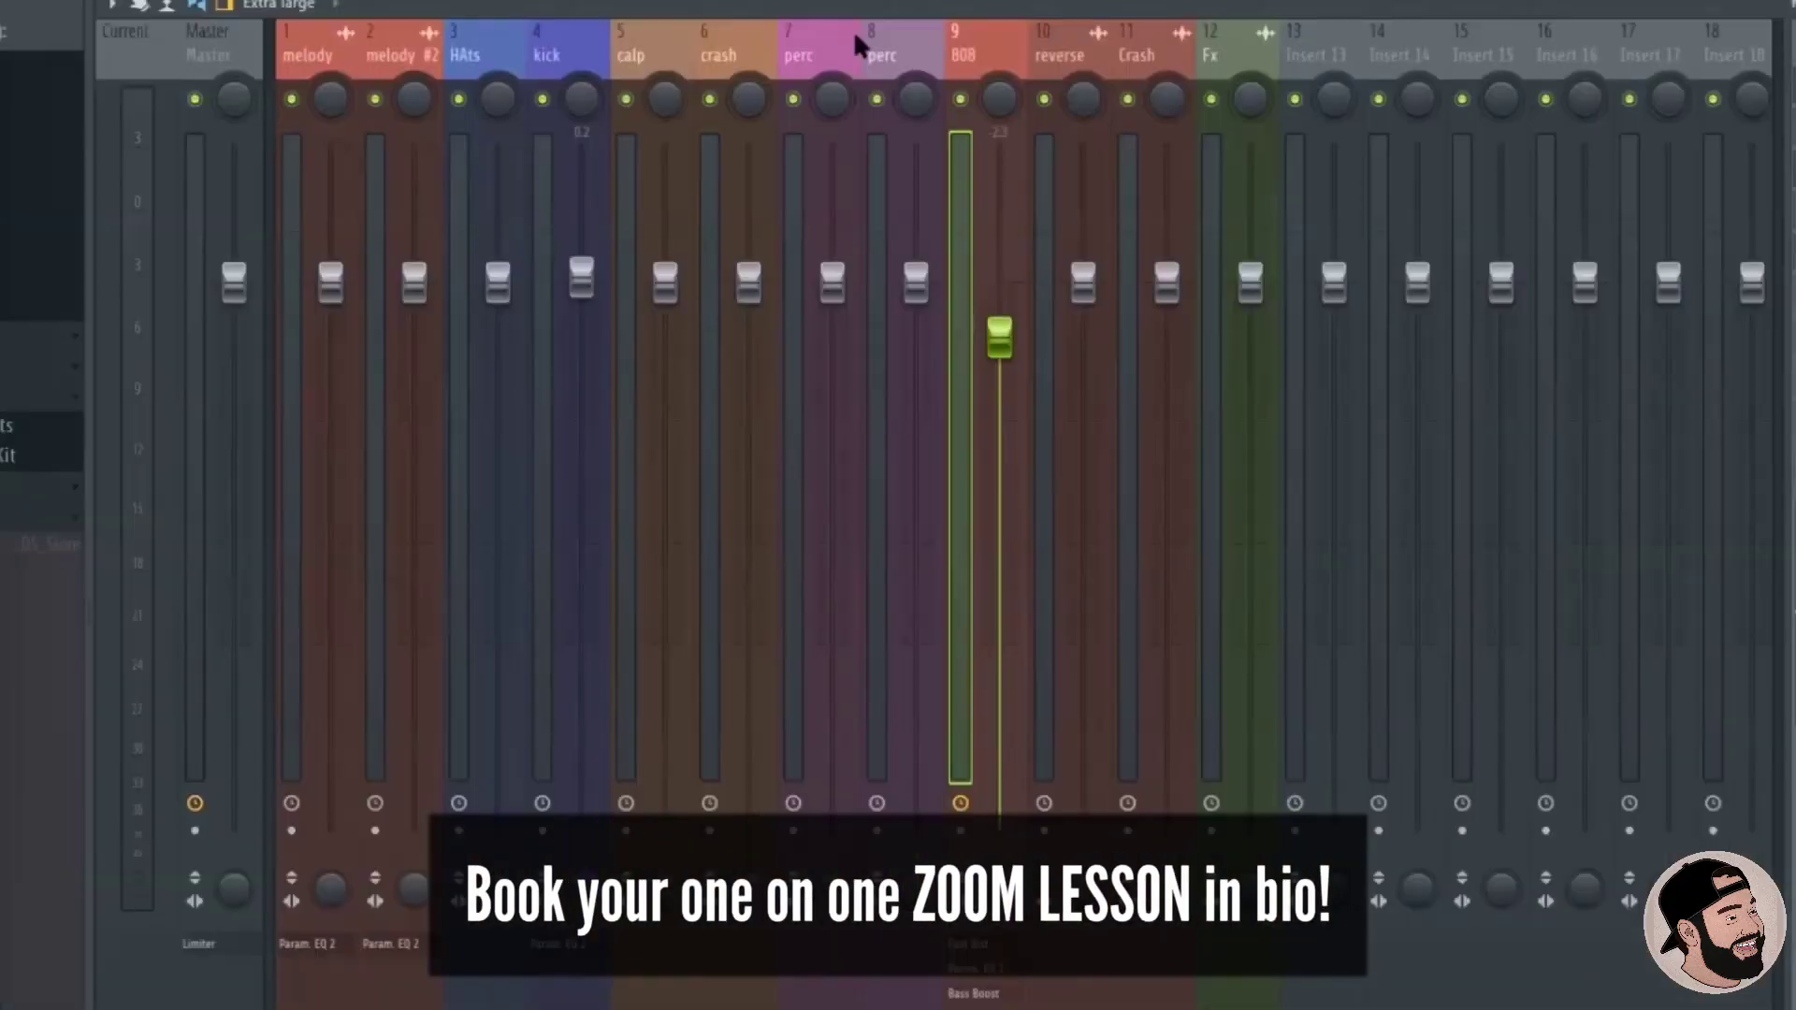
Copy the reverse clip to end halfway through bar 12, and slice the melody and drum clips at that point.
key(F9)
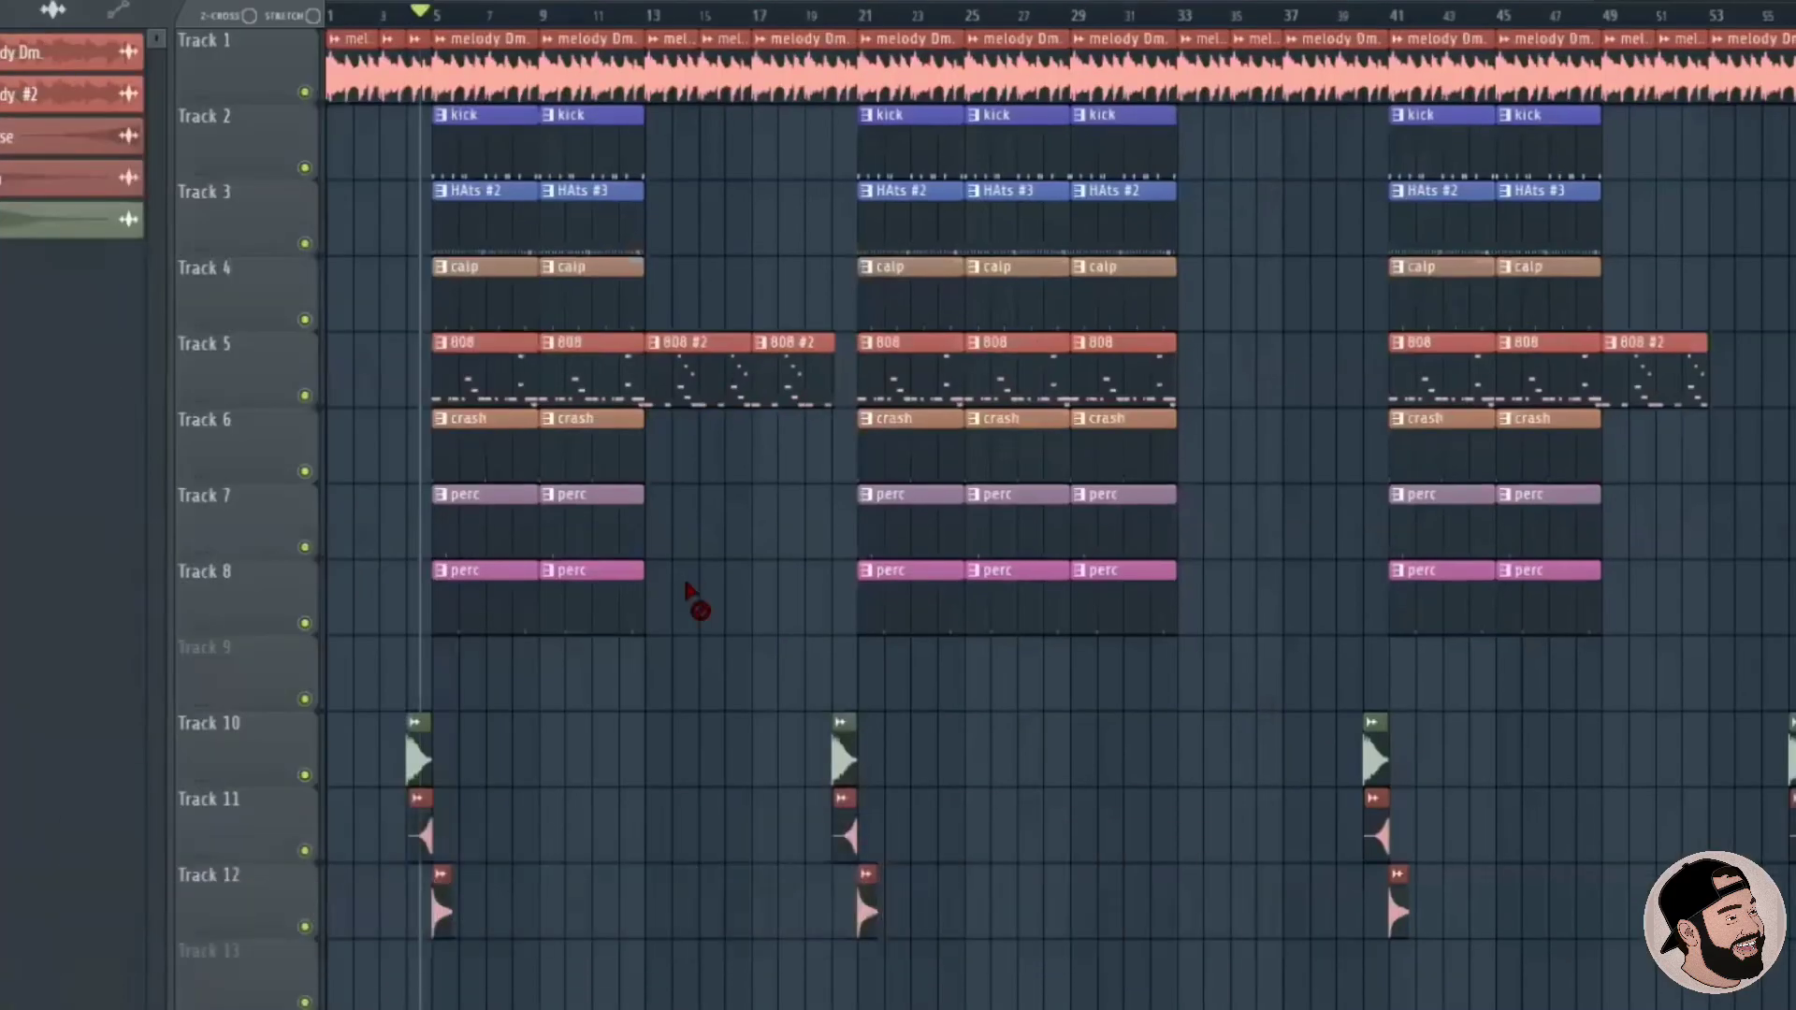
ctrl+scroll(551, 814, up, 5)
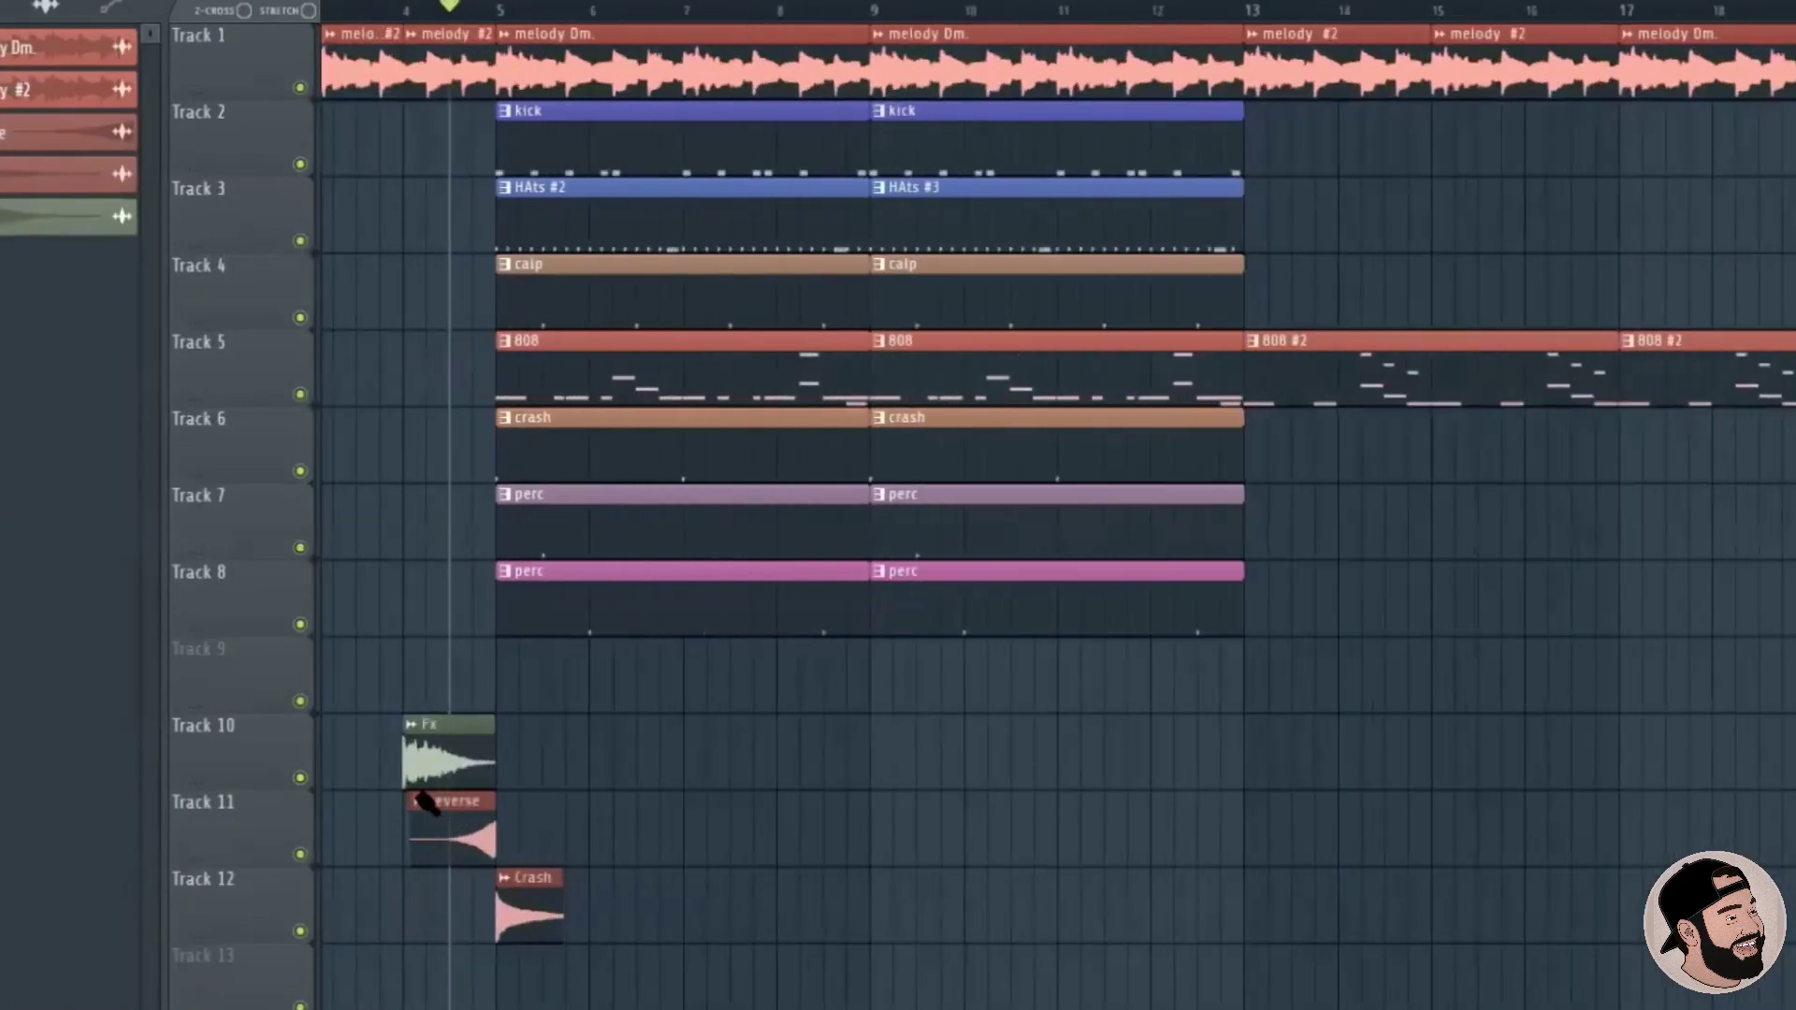
shift+drag(453, 838, 1163, 796)
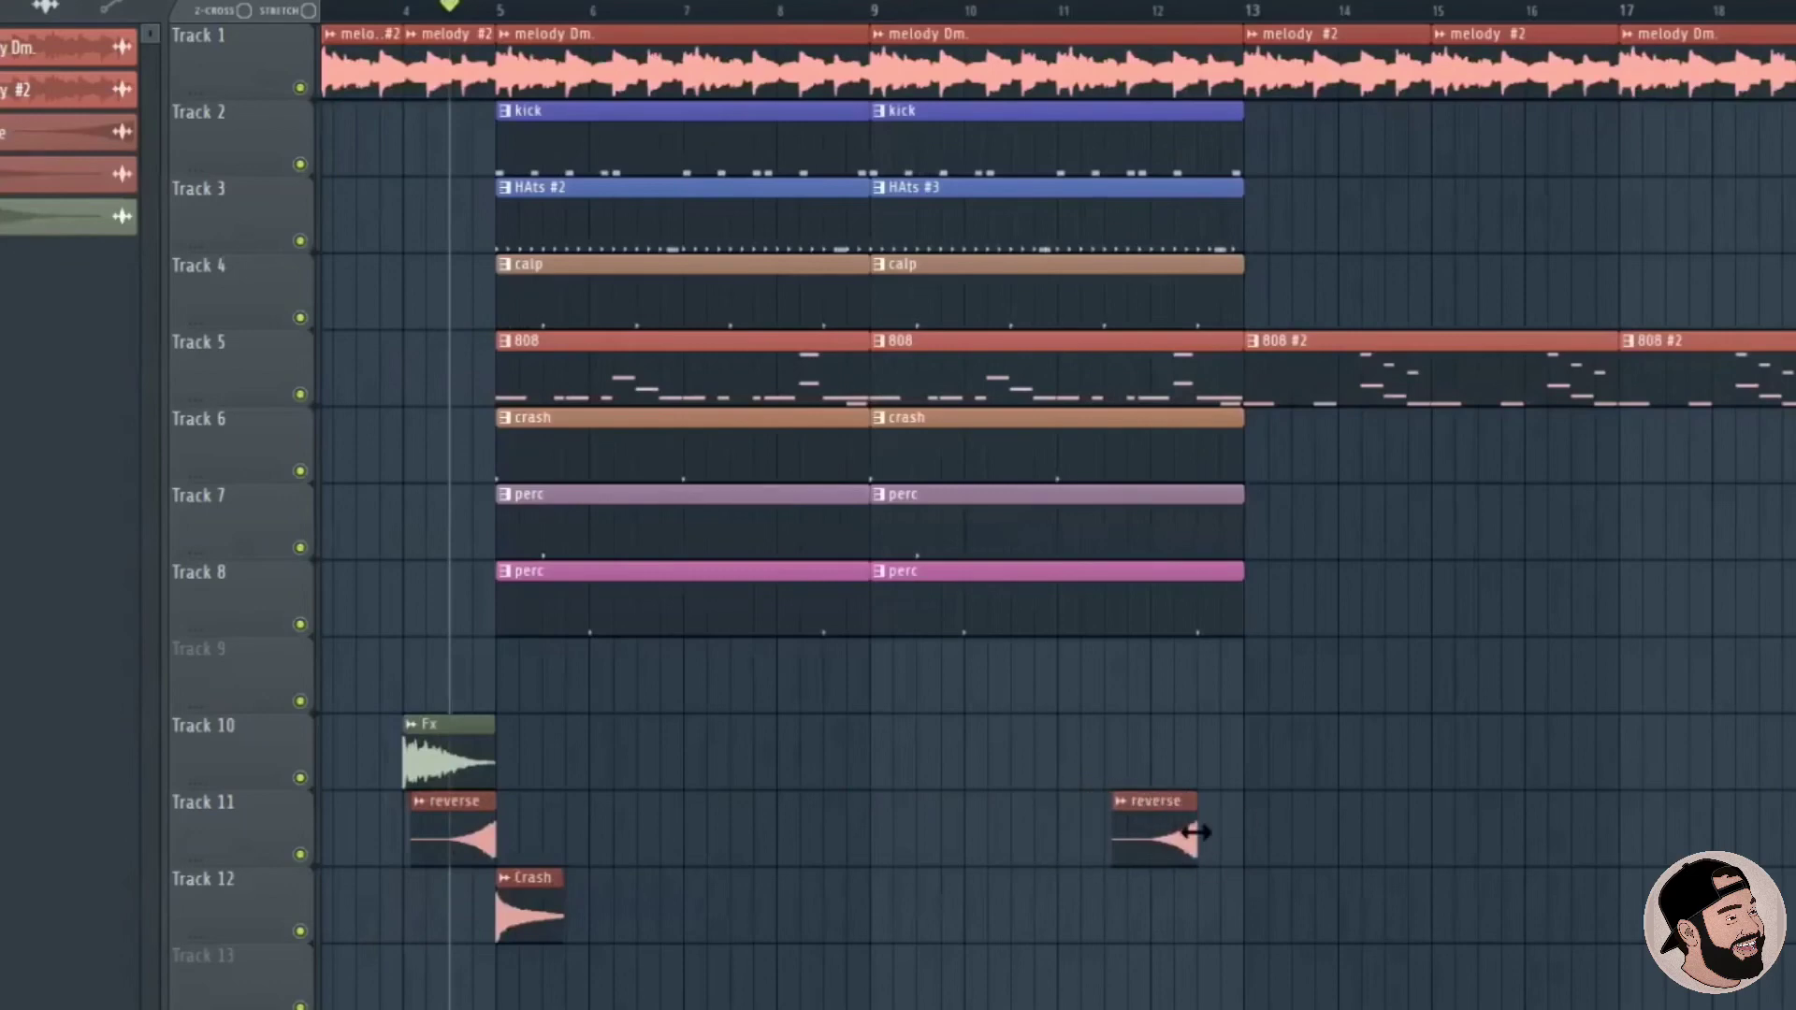
ctrl+scroll(1193, 790, up, 5)
drag(1367, 713, 1367, 124)
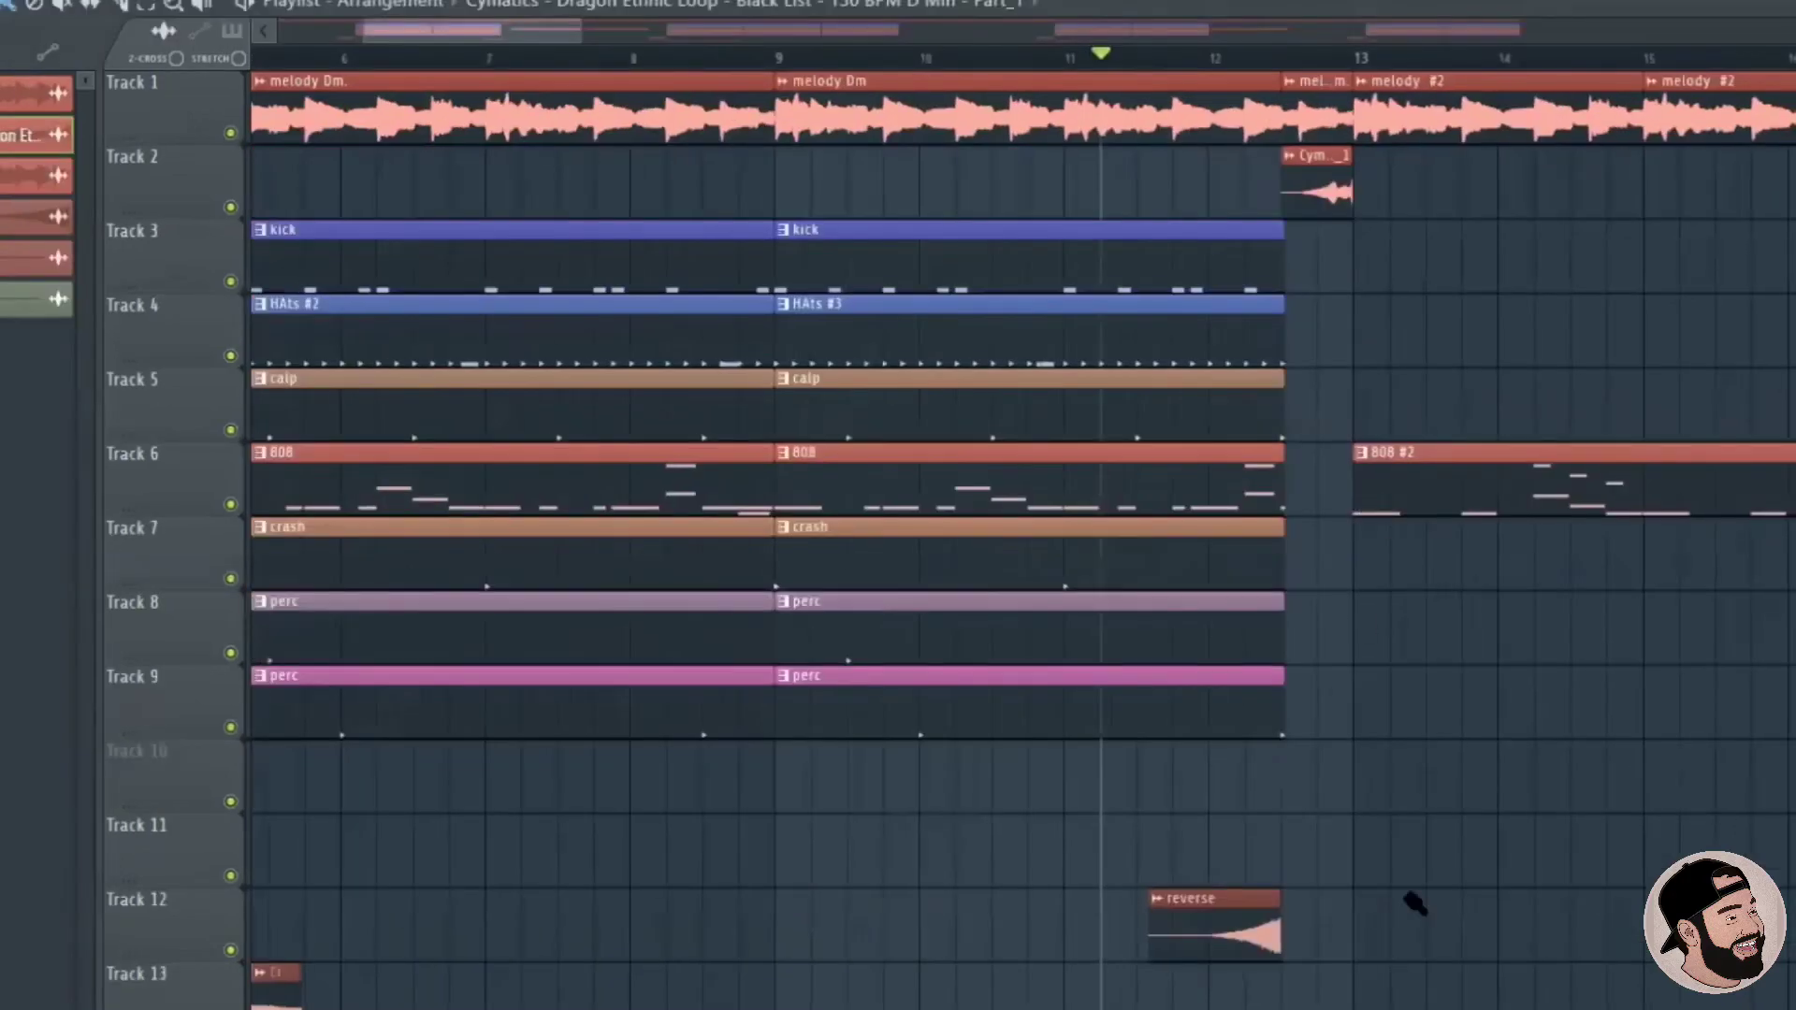
Move a copy of the Fx clip to bar 13, check its channel settings and play back the transition.
ctrl+scroll(1417, 860, down, 4)
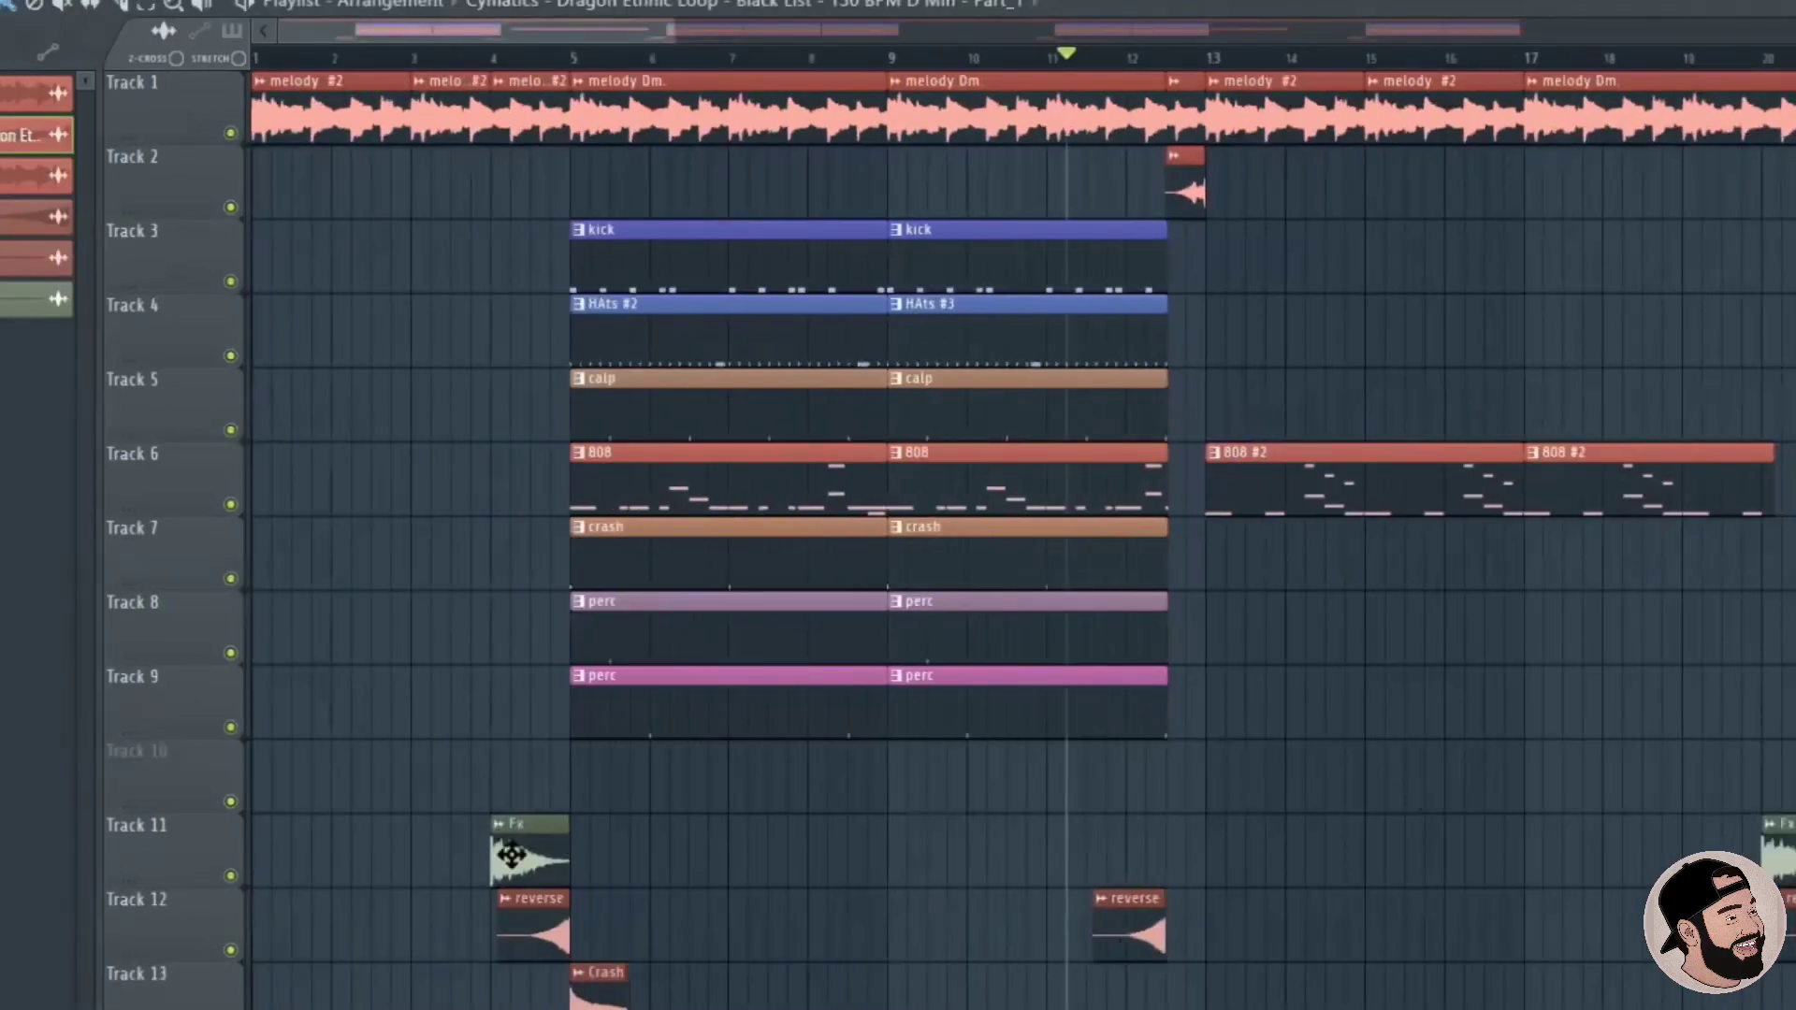
drag(528, 861, 1247, 845)
double_click(1242, 846)
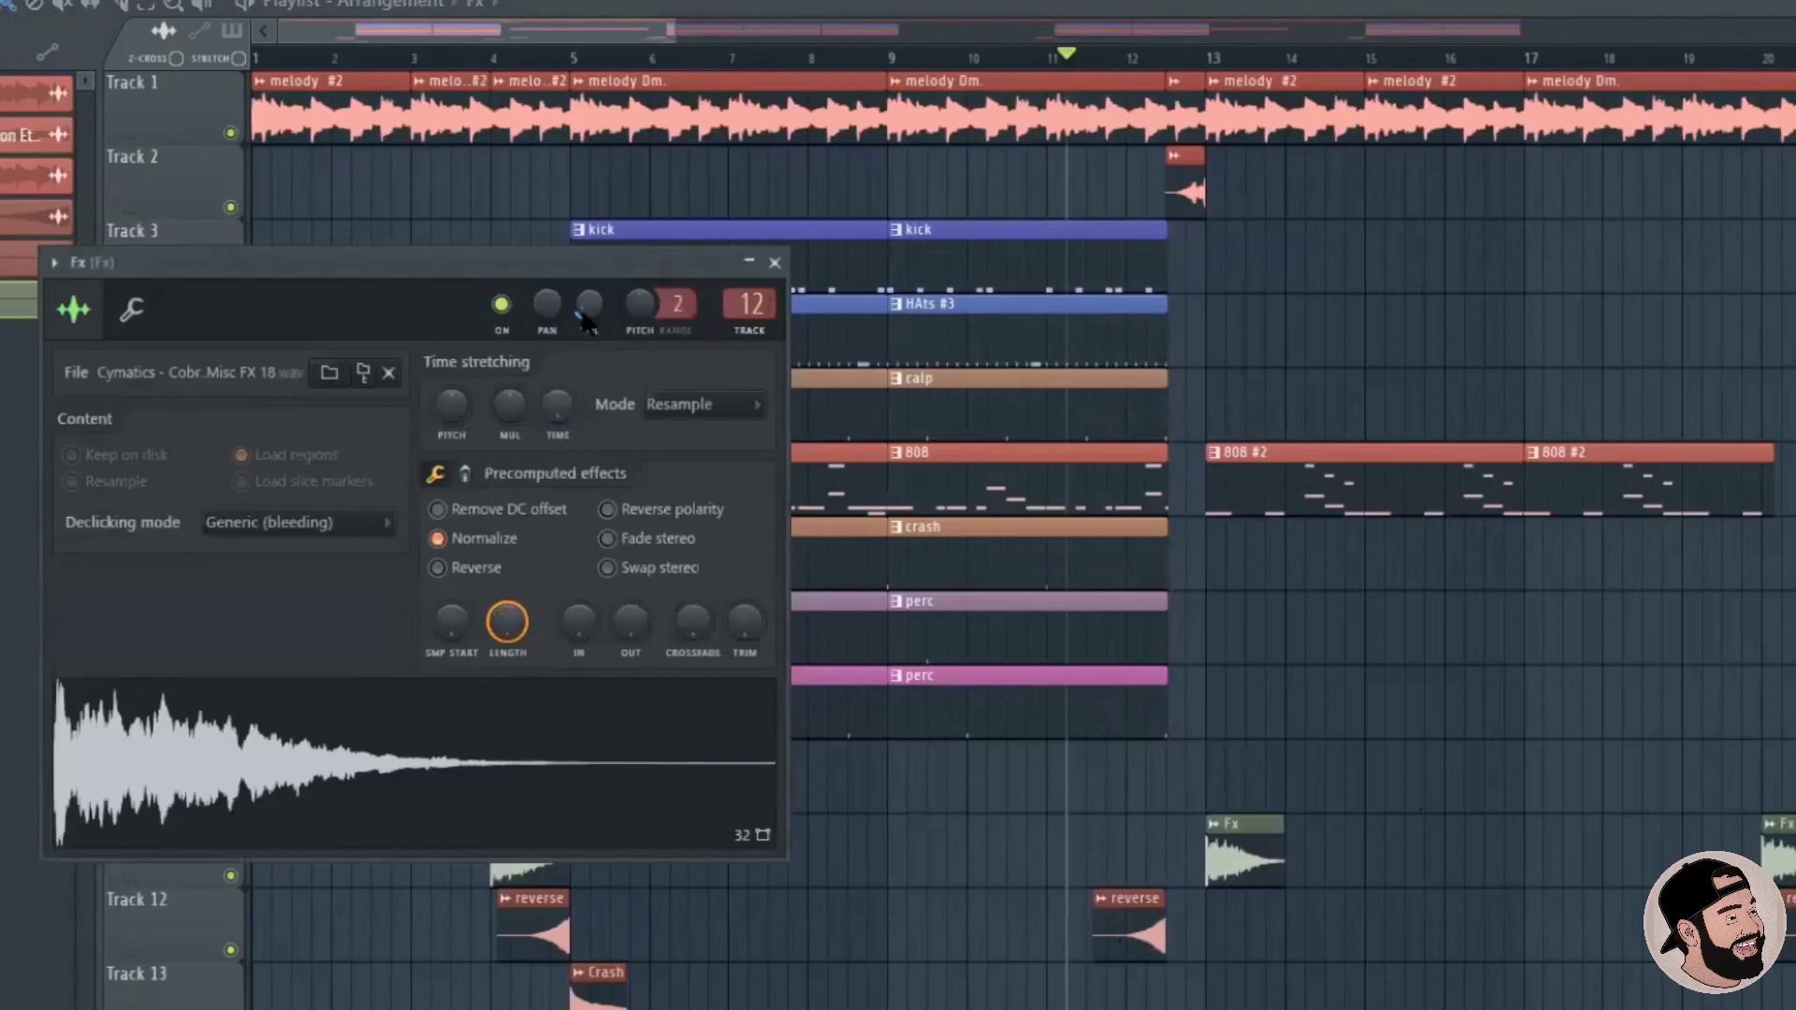
key(Escape)
key(space)
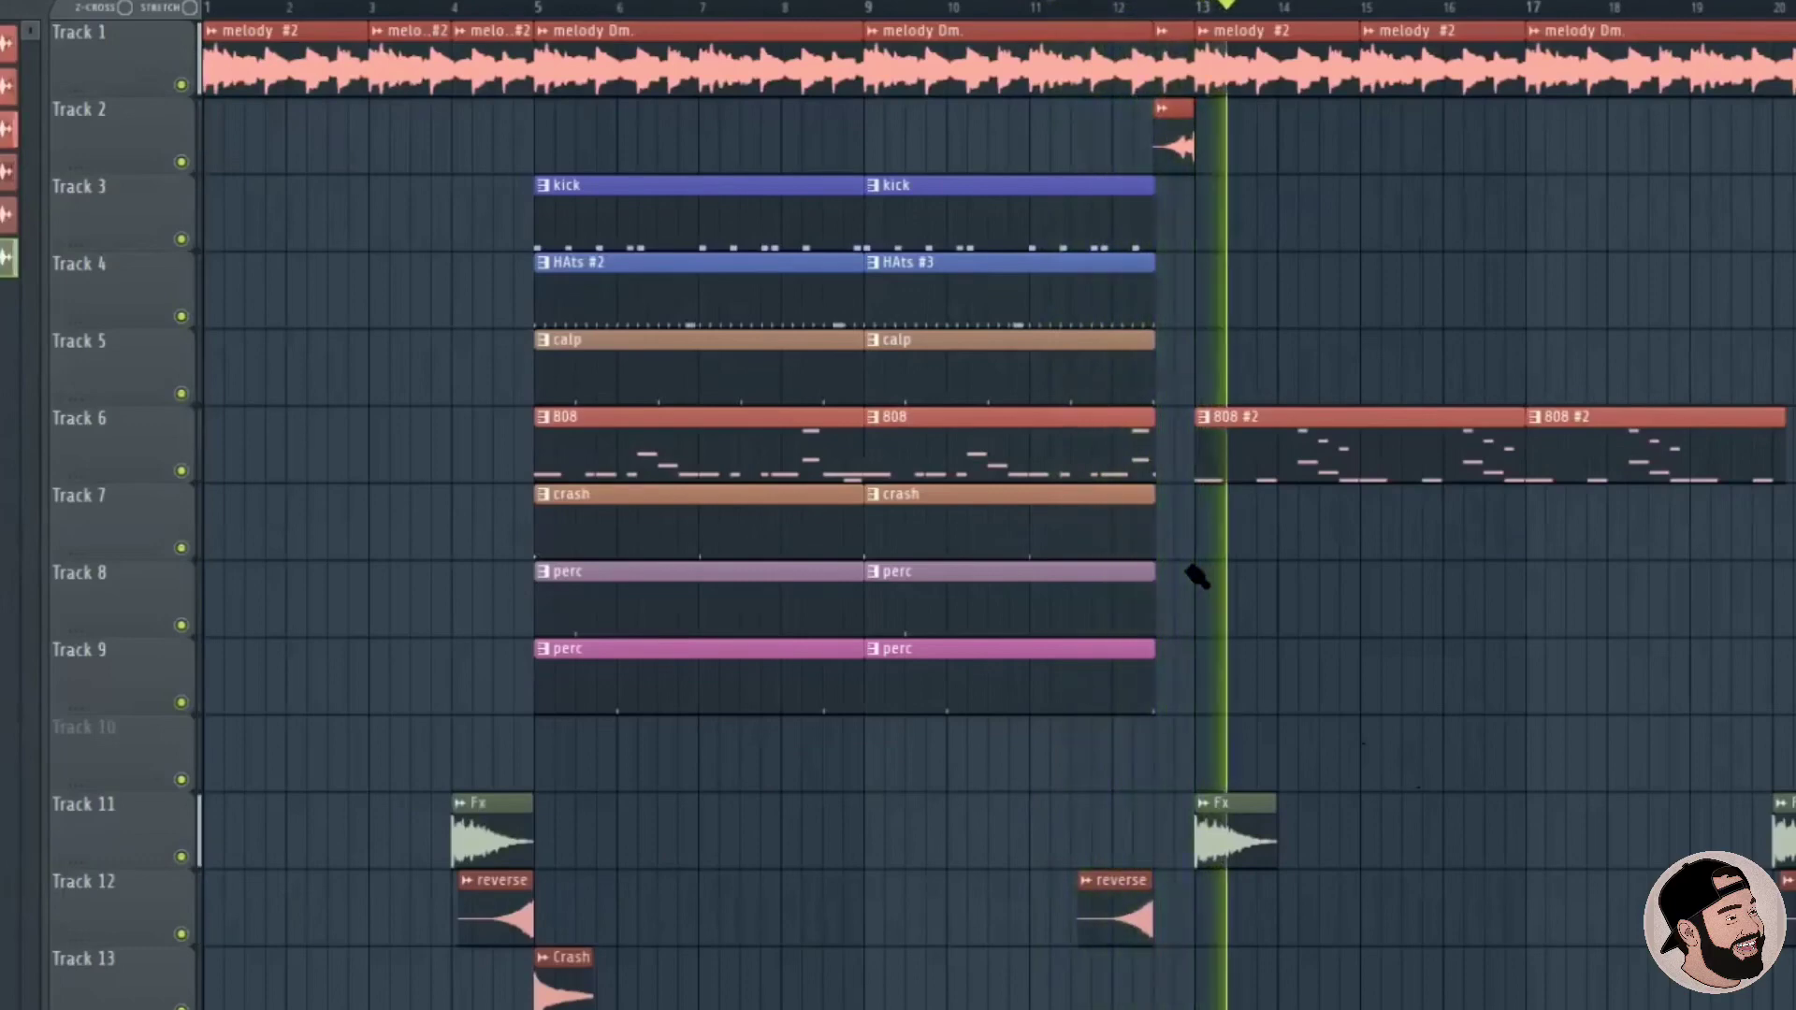
key(space)
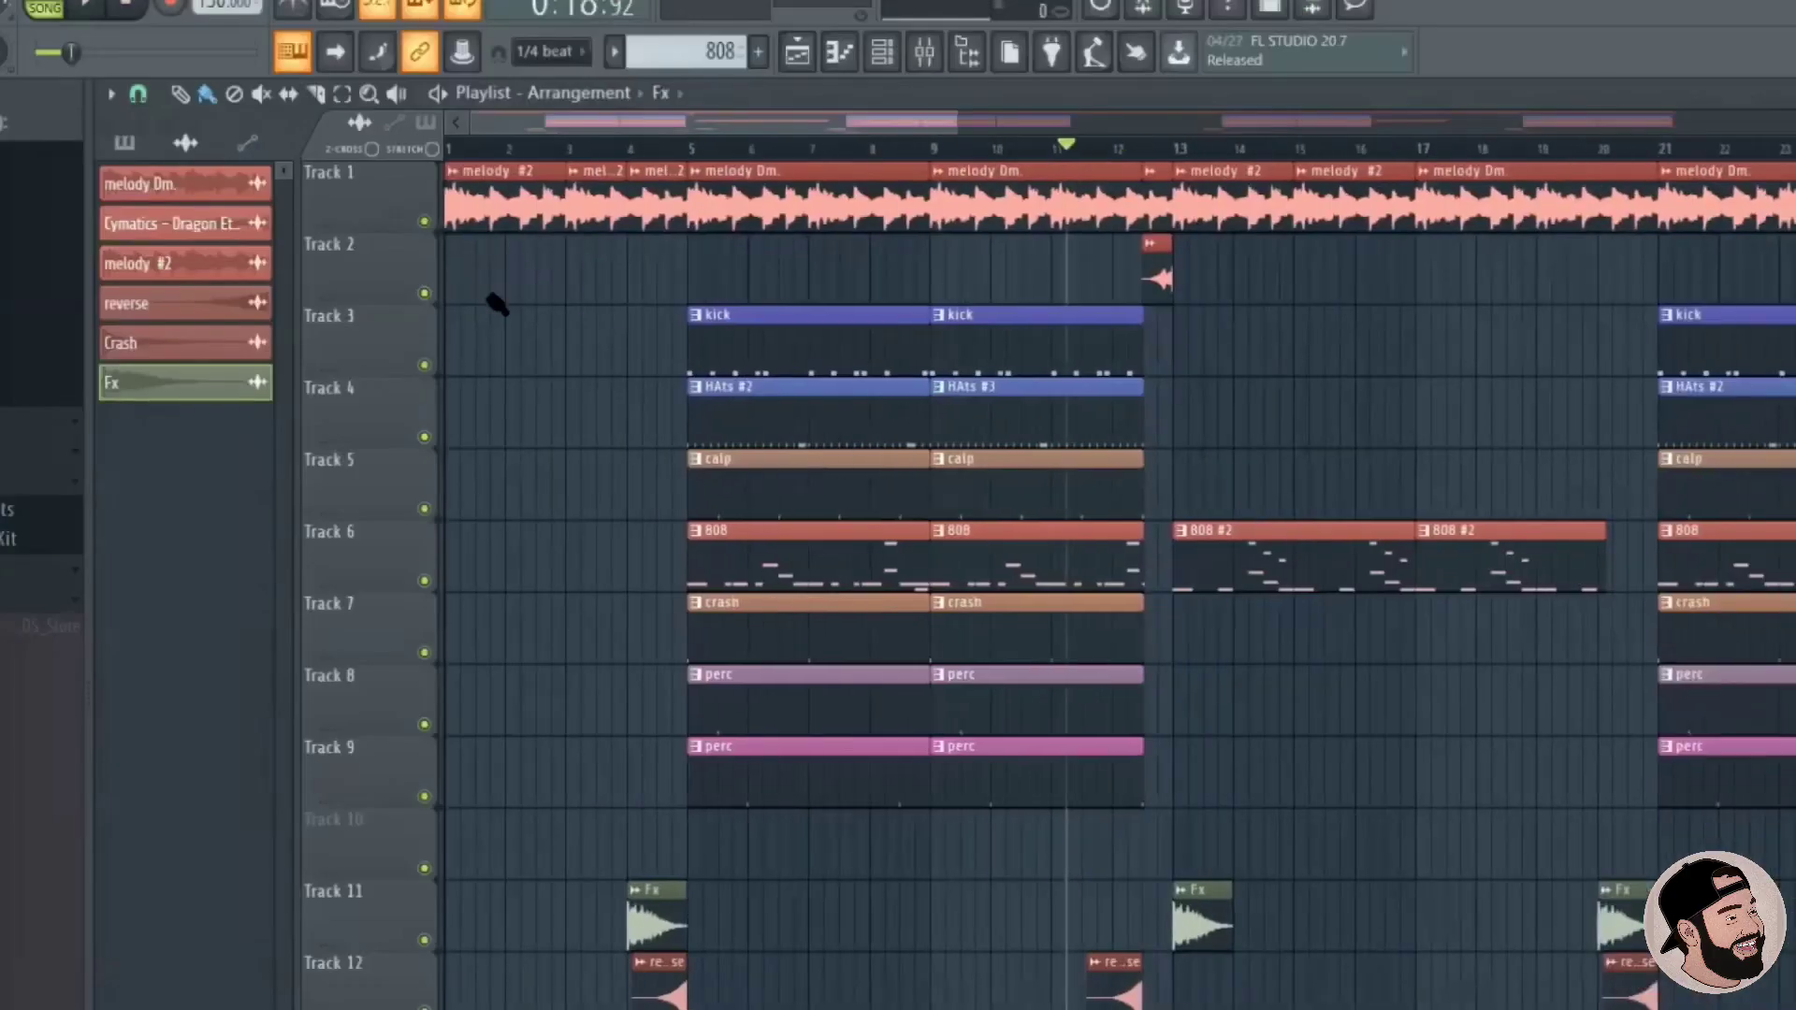
Insert a new playlist track at Track 2 and place the melody #2 clip on it, spanning bars 13 to 17.
right_click(404, 240)
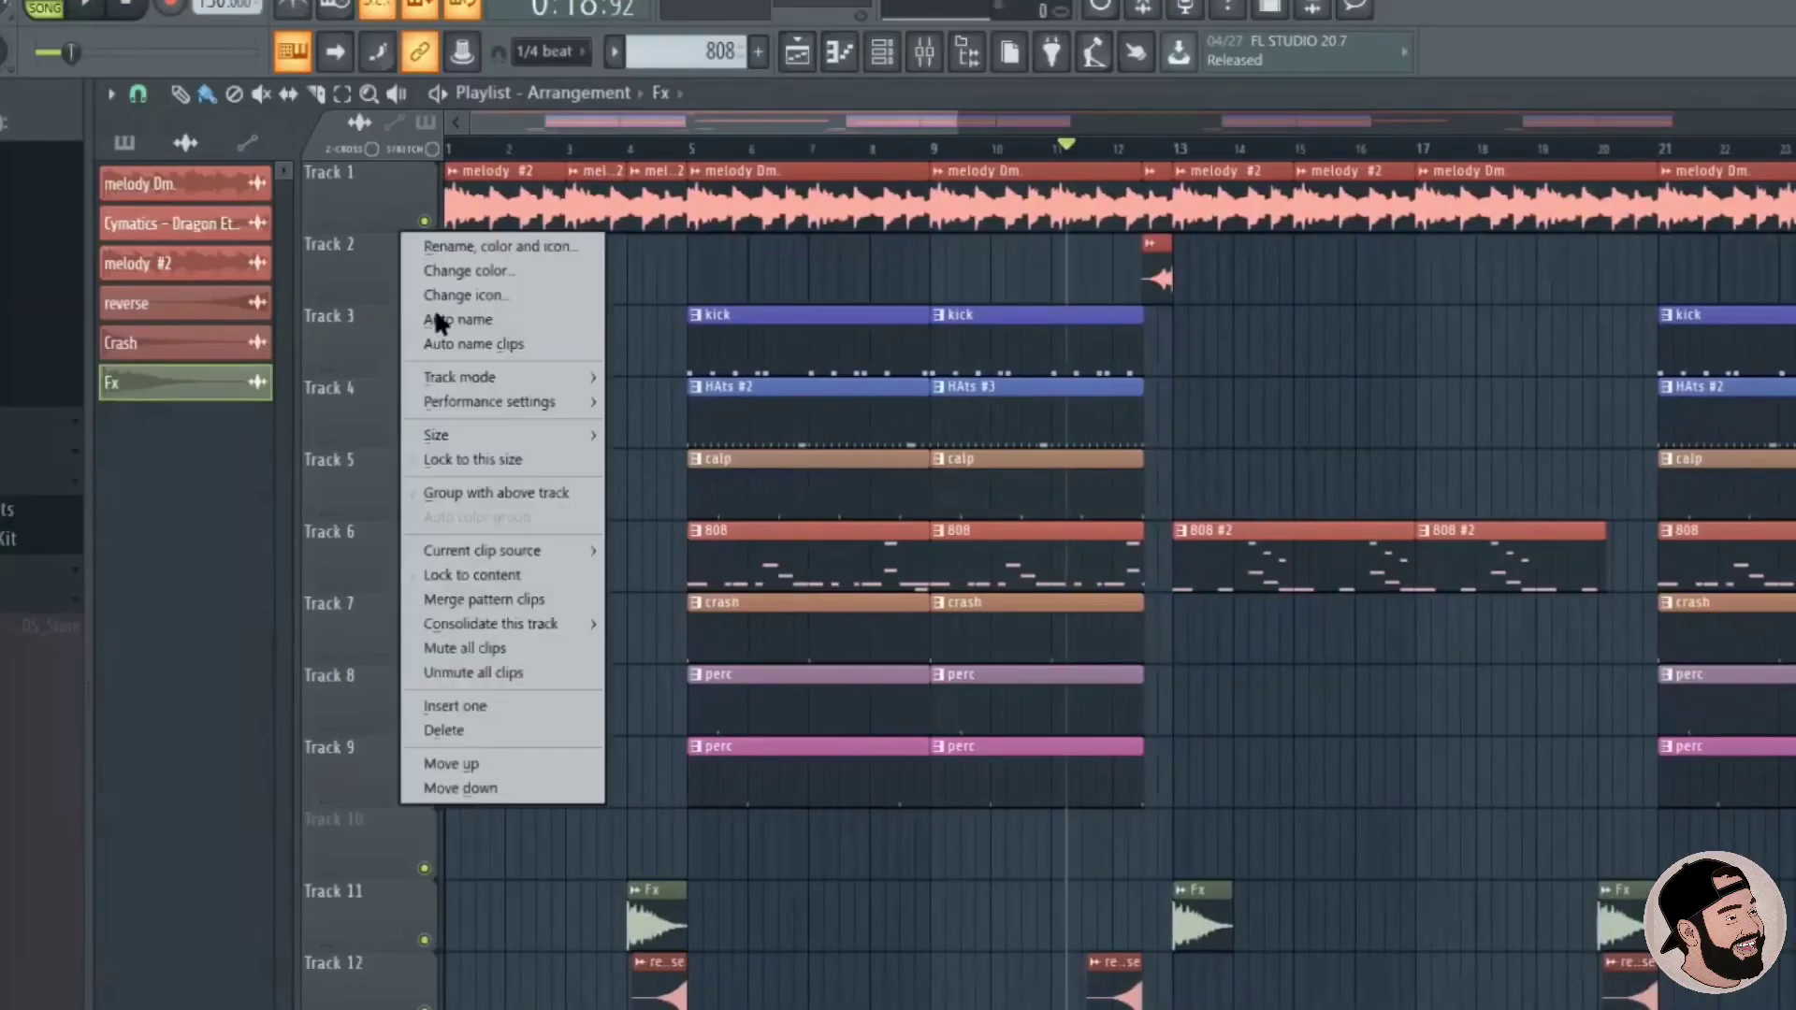
click(496, 713)
scroll(1303, 268, up, 3)
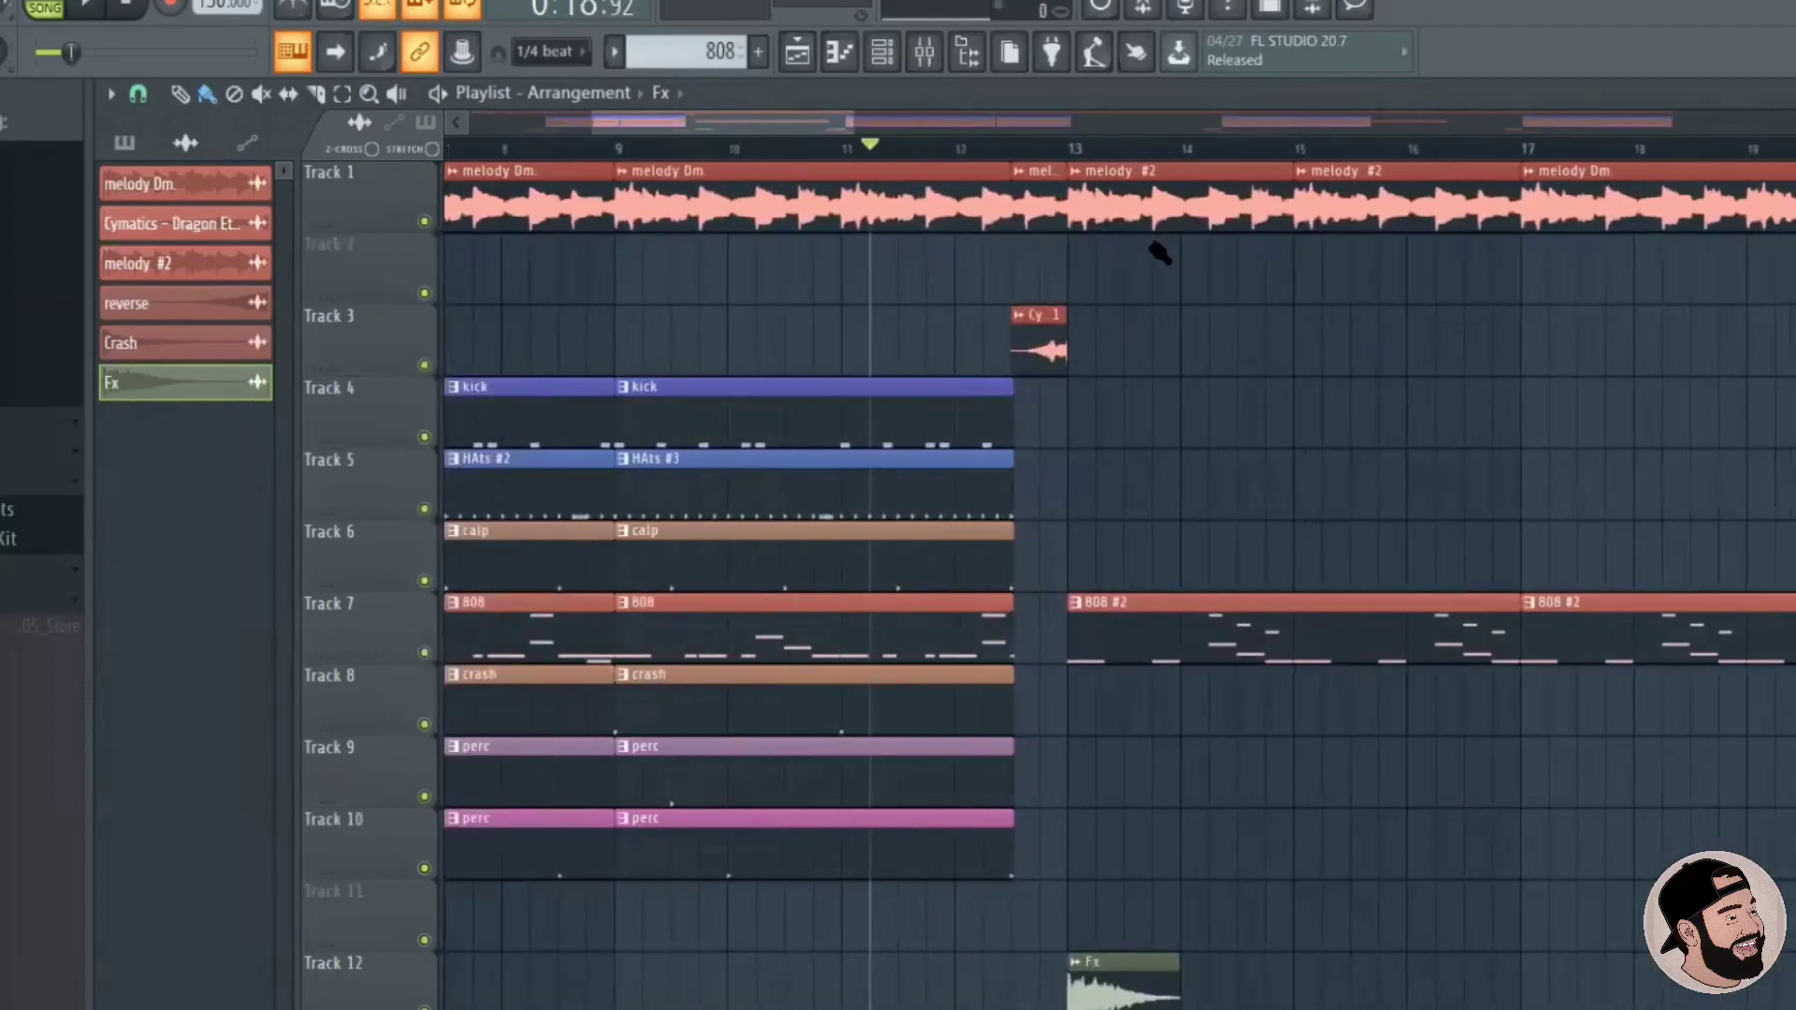
drag(1156, 251, 1255, 221)
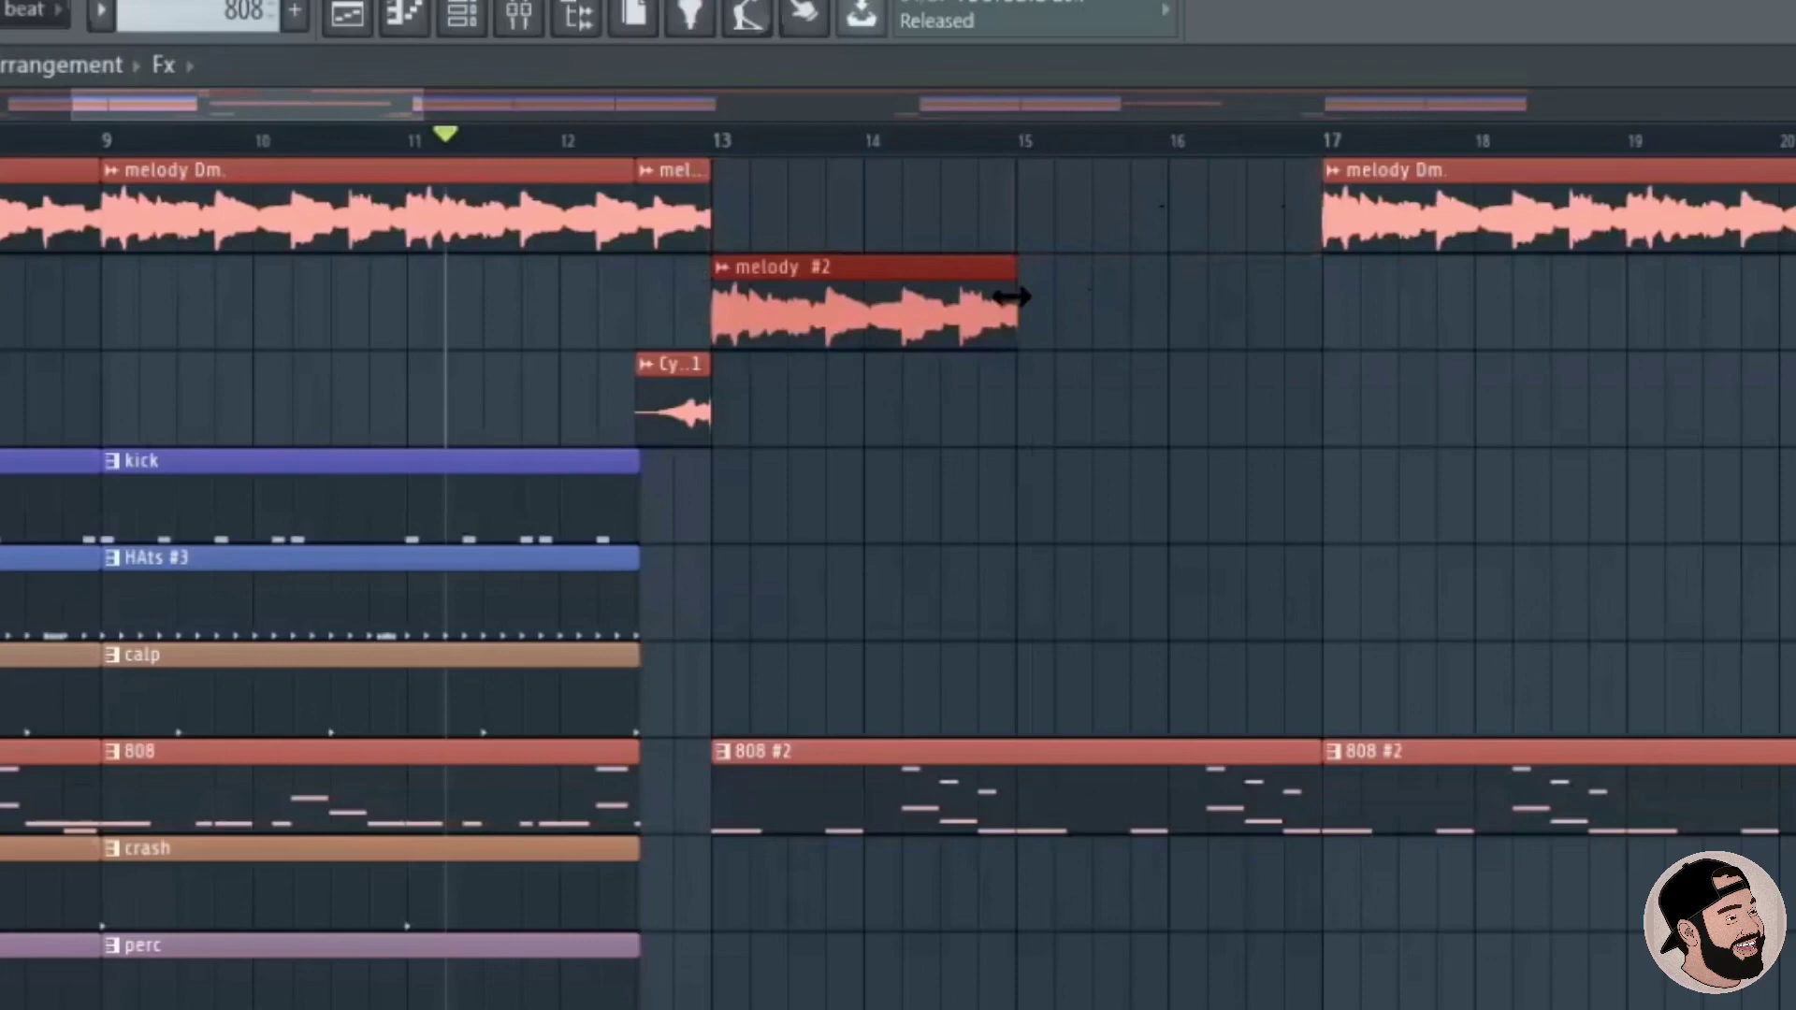
drag(1011, 297, 1302, 306)
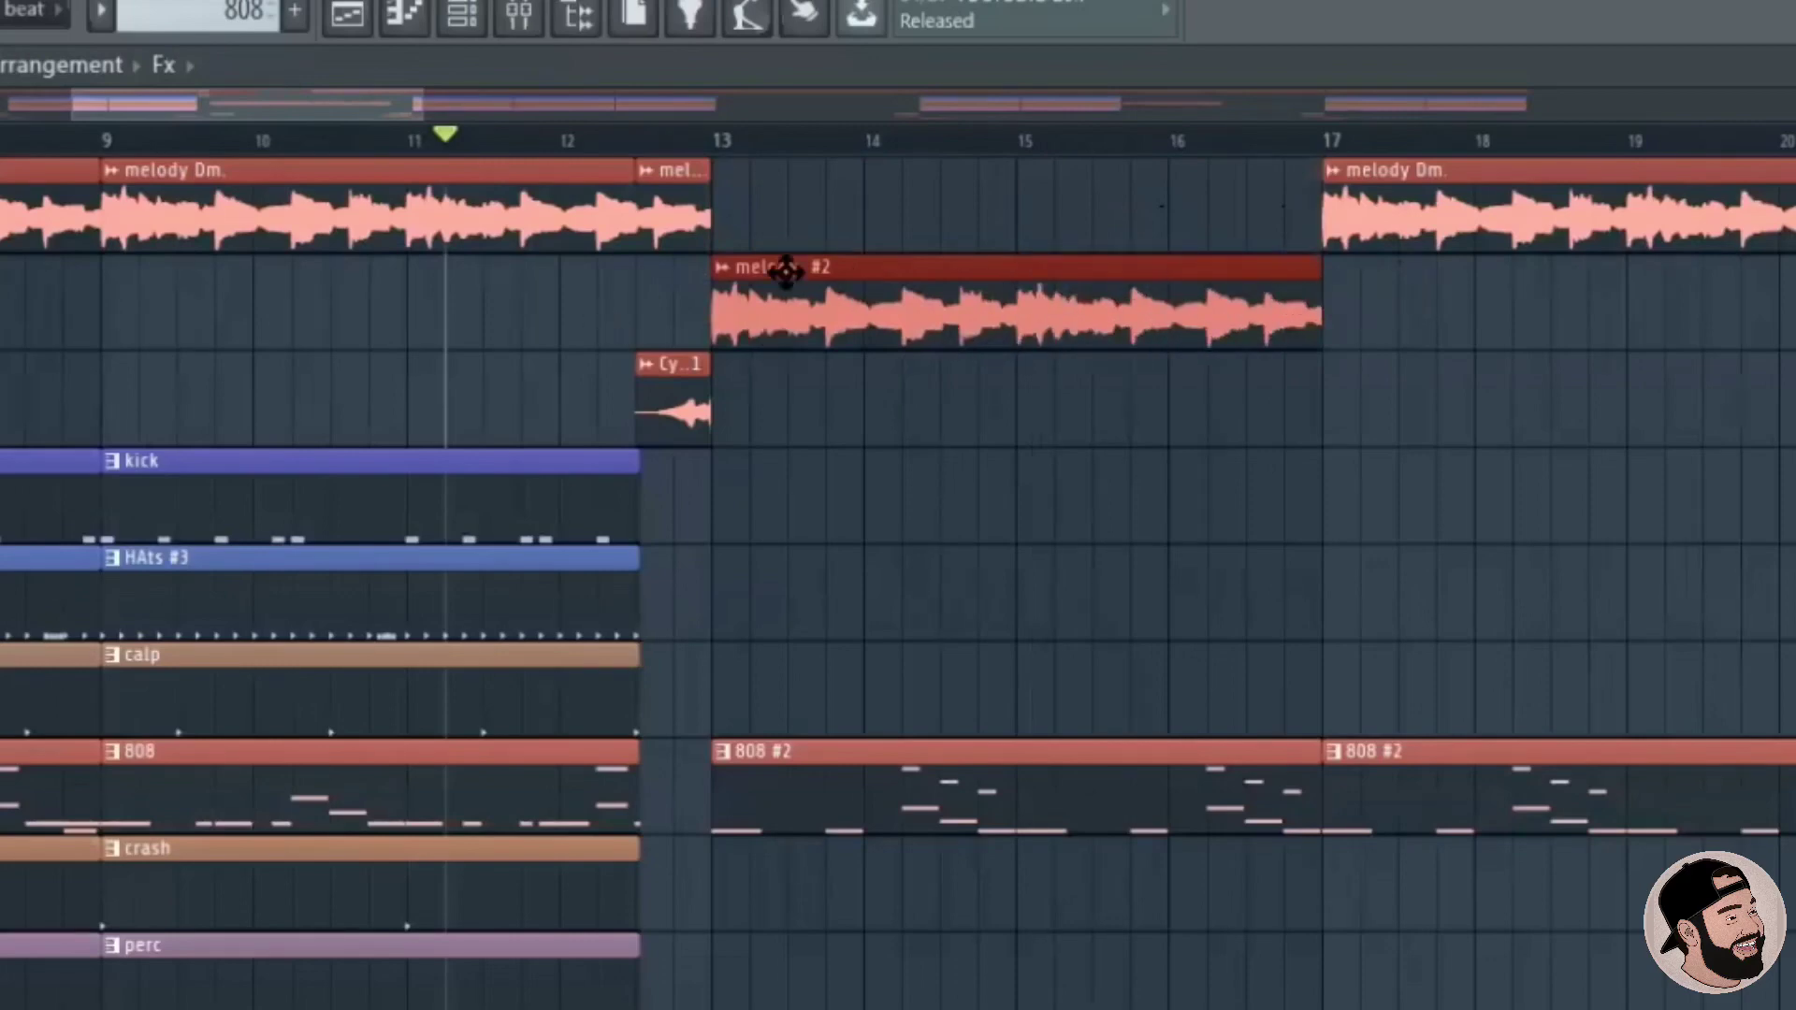
Make the Track 2 melody clip unique as a sample with the suggested Part_2 name, and time-stretch it beyond bar 20.
click(726, 271)
click(1094, 331)
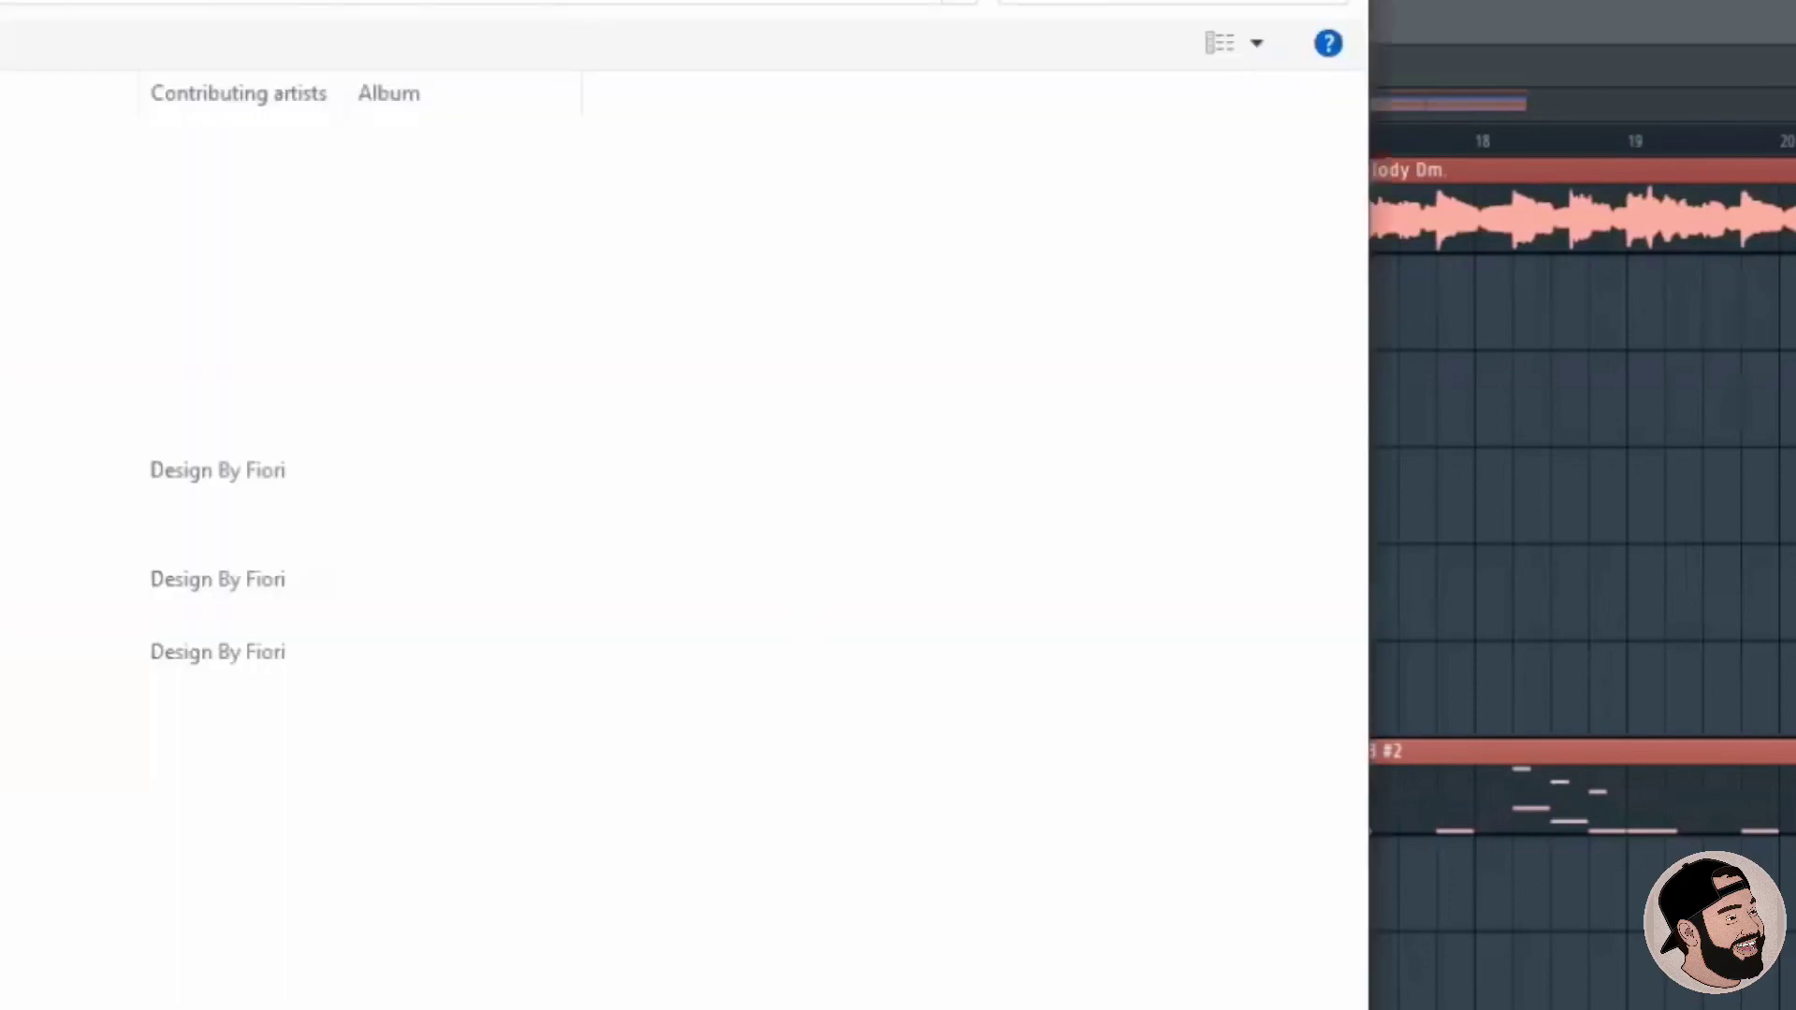
key(Return)
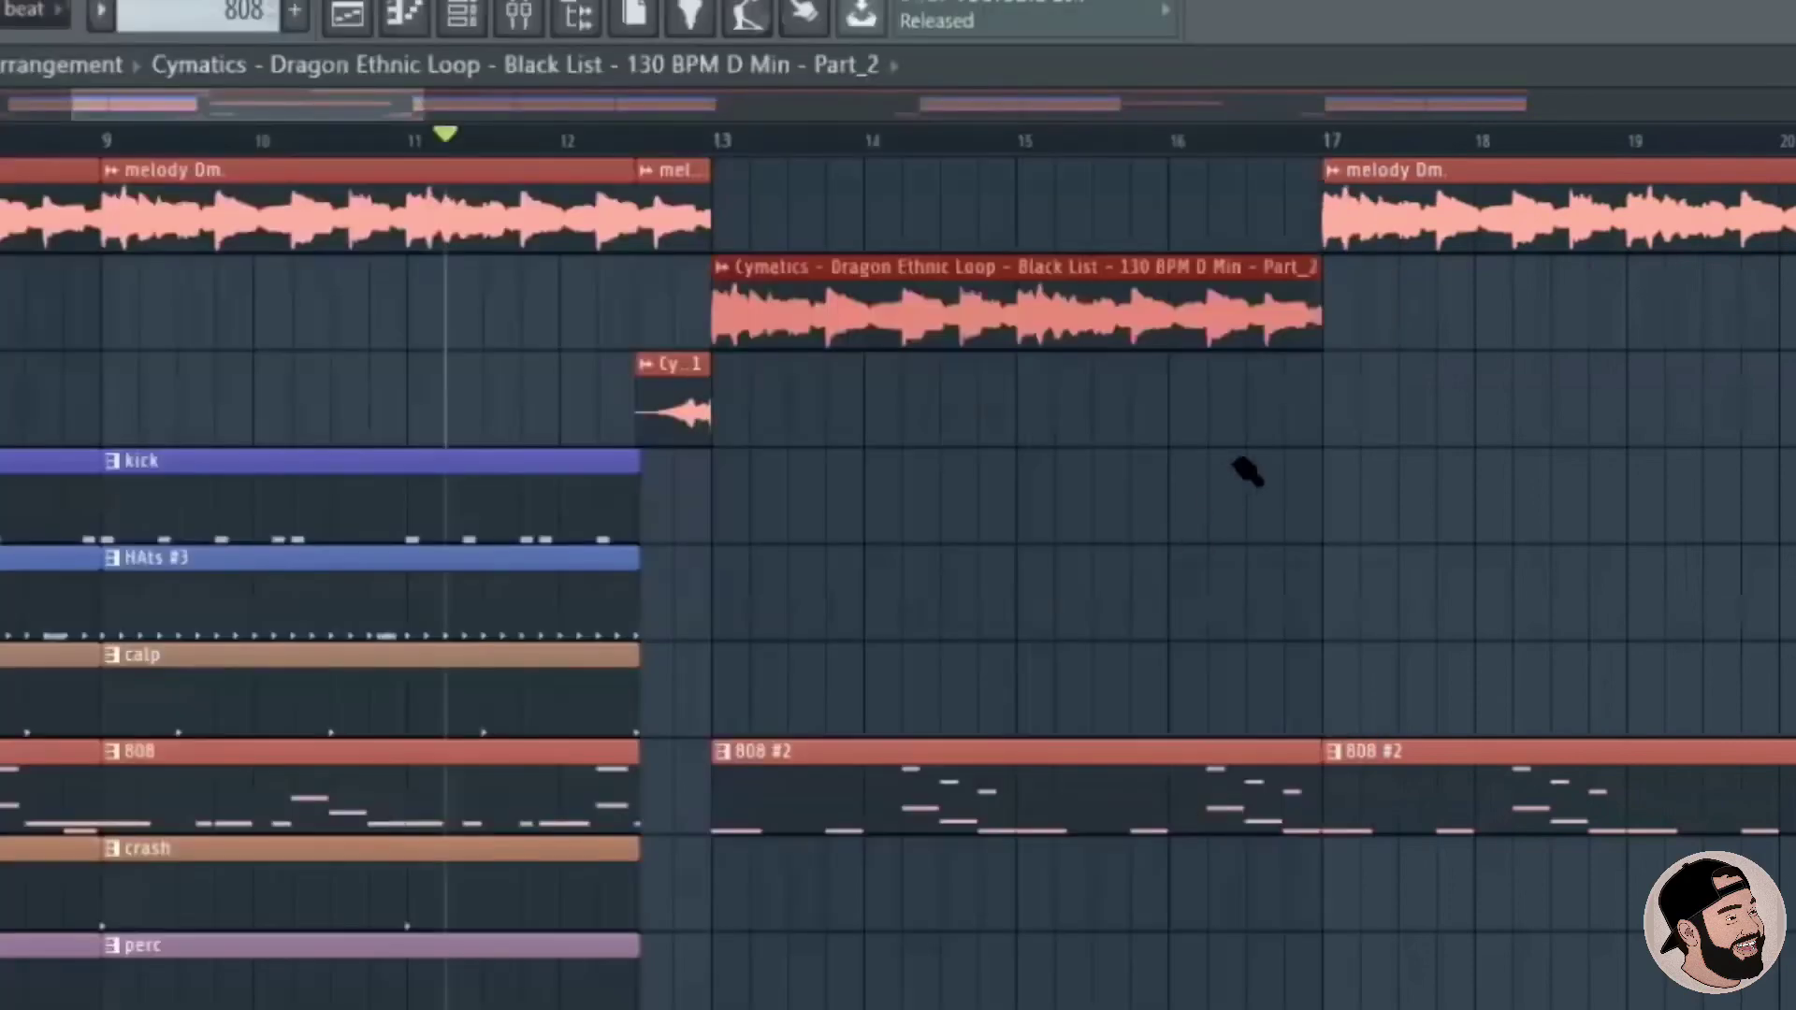
double_click(800, 301)
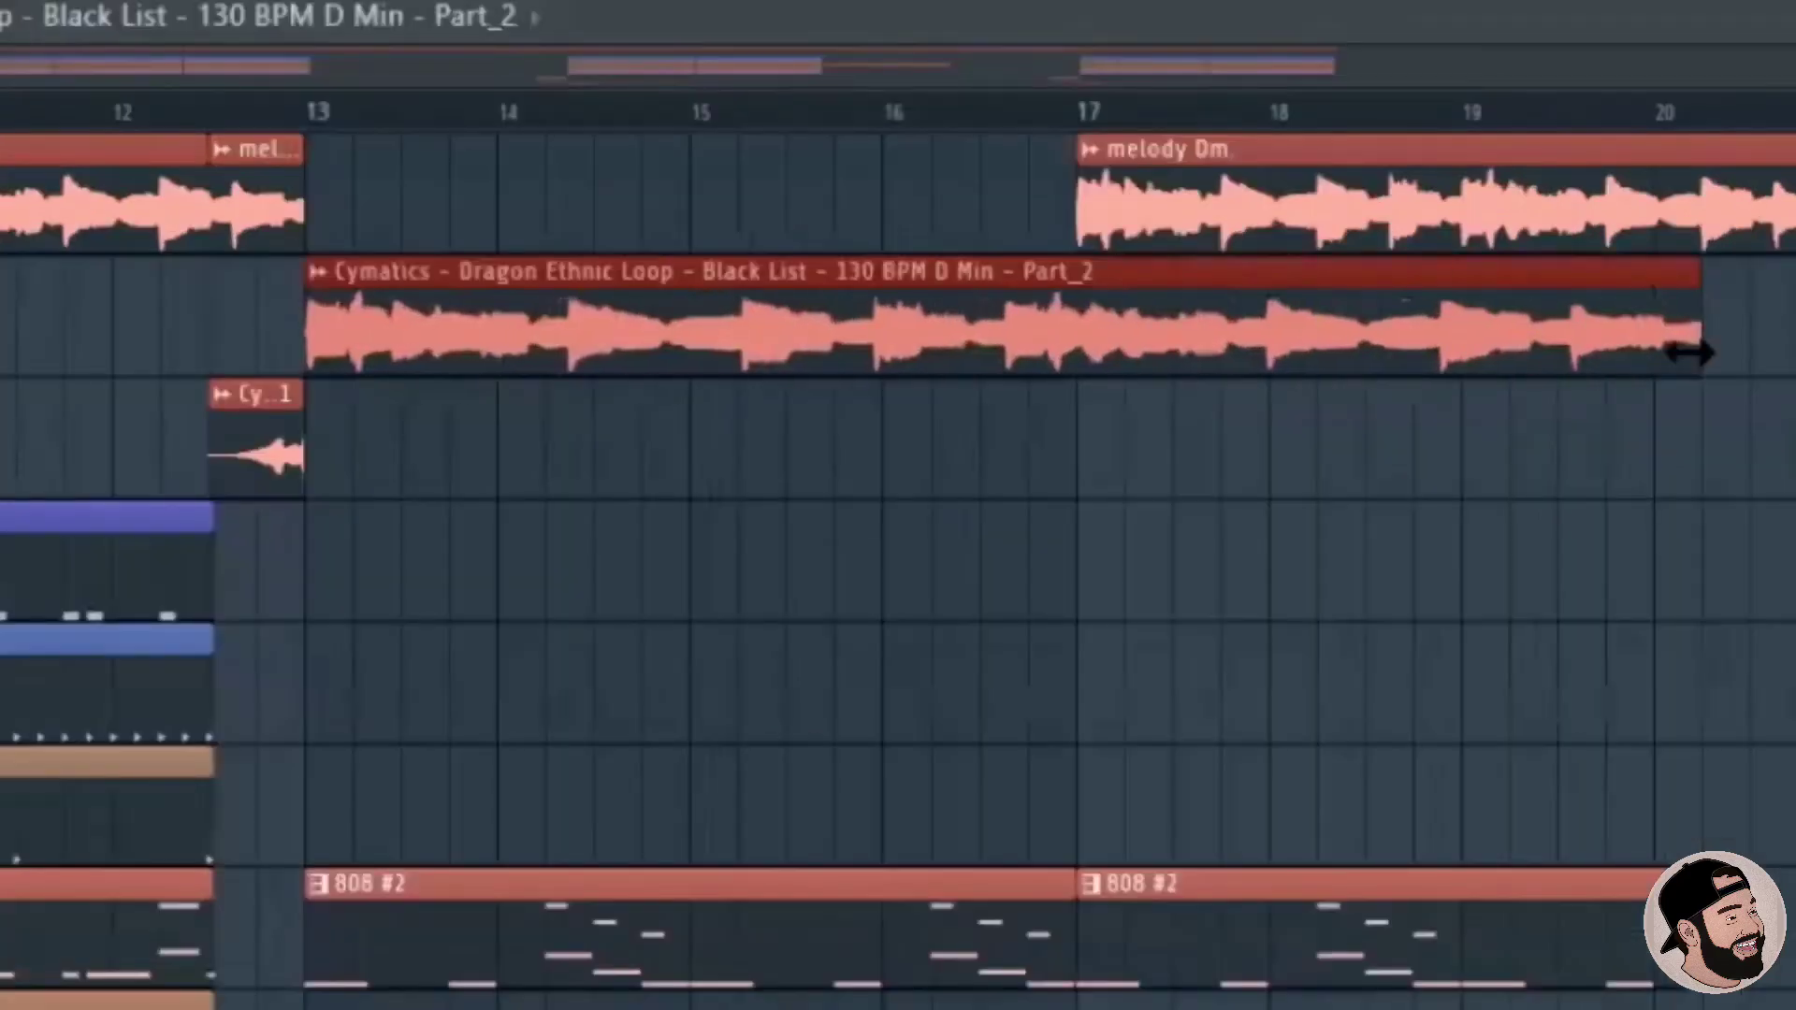
drag(1795, 325, 1795, 316)
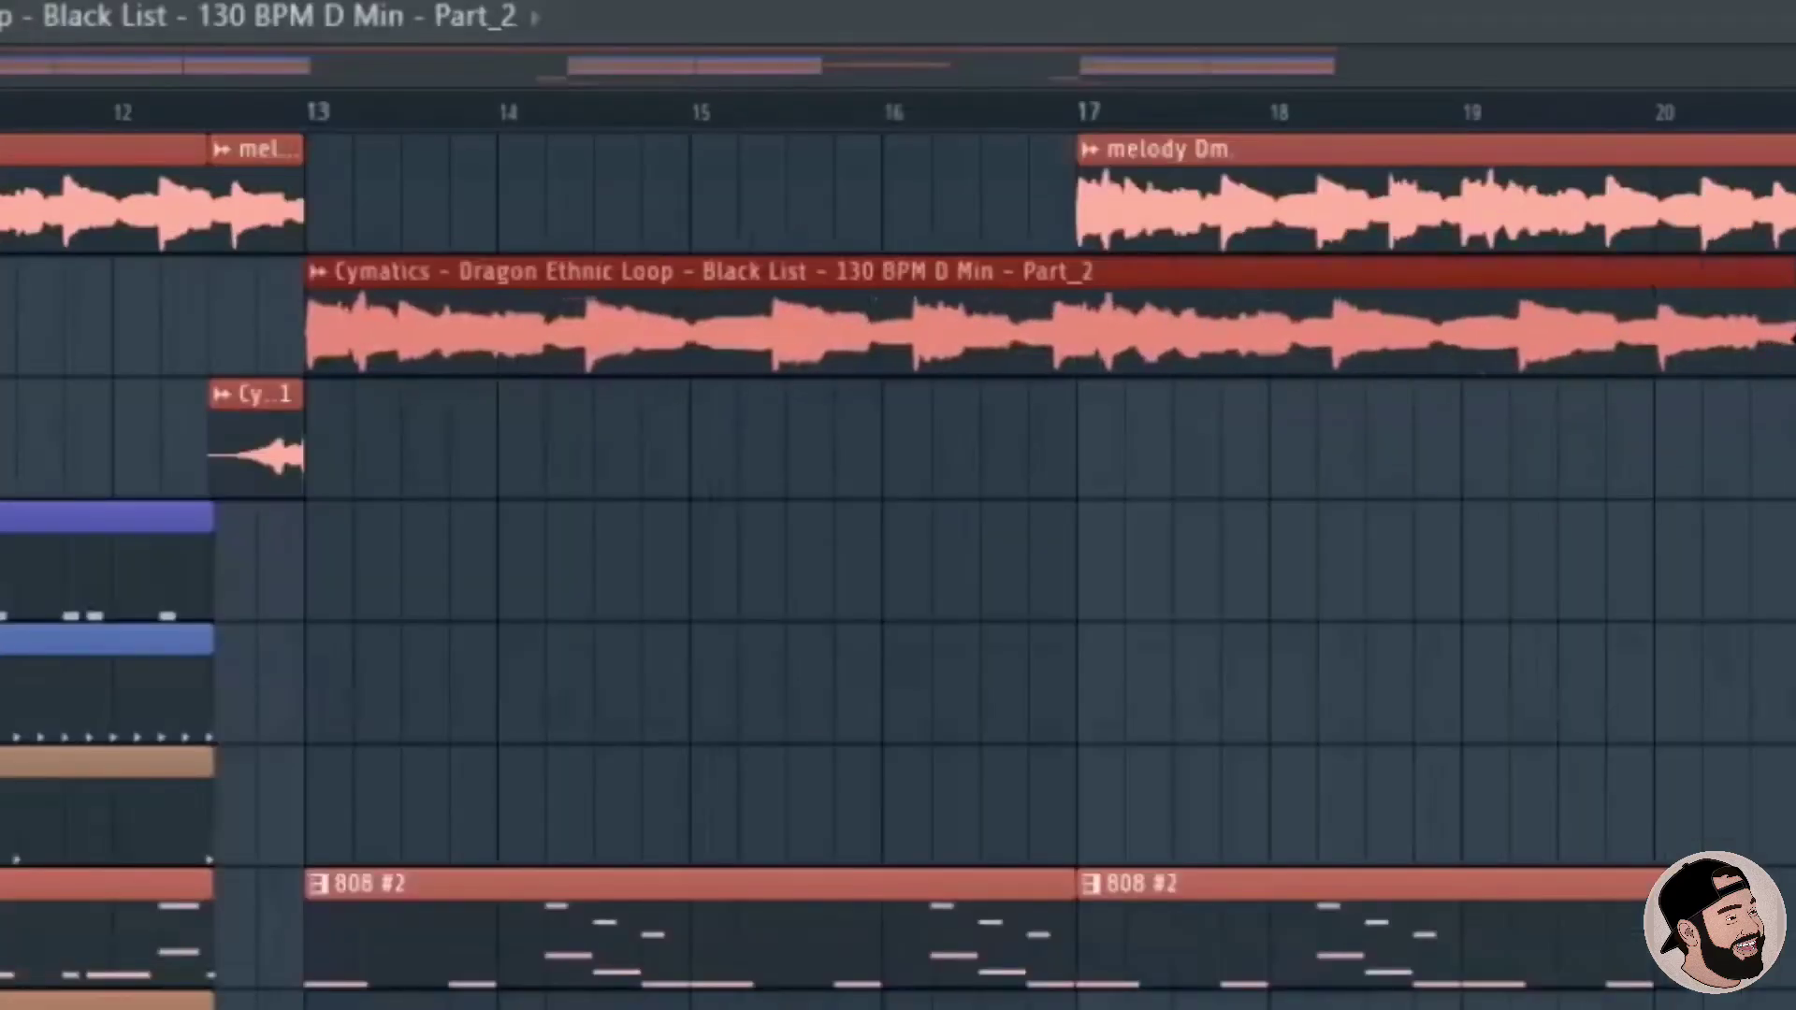
Delete the melody Dm. clip at bar 17 on Track 1 and the short clips just before bar 13 on Tracks 1 and 3.
right_click(1603, 228)
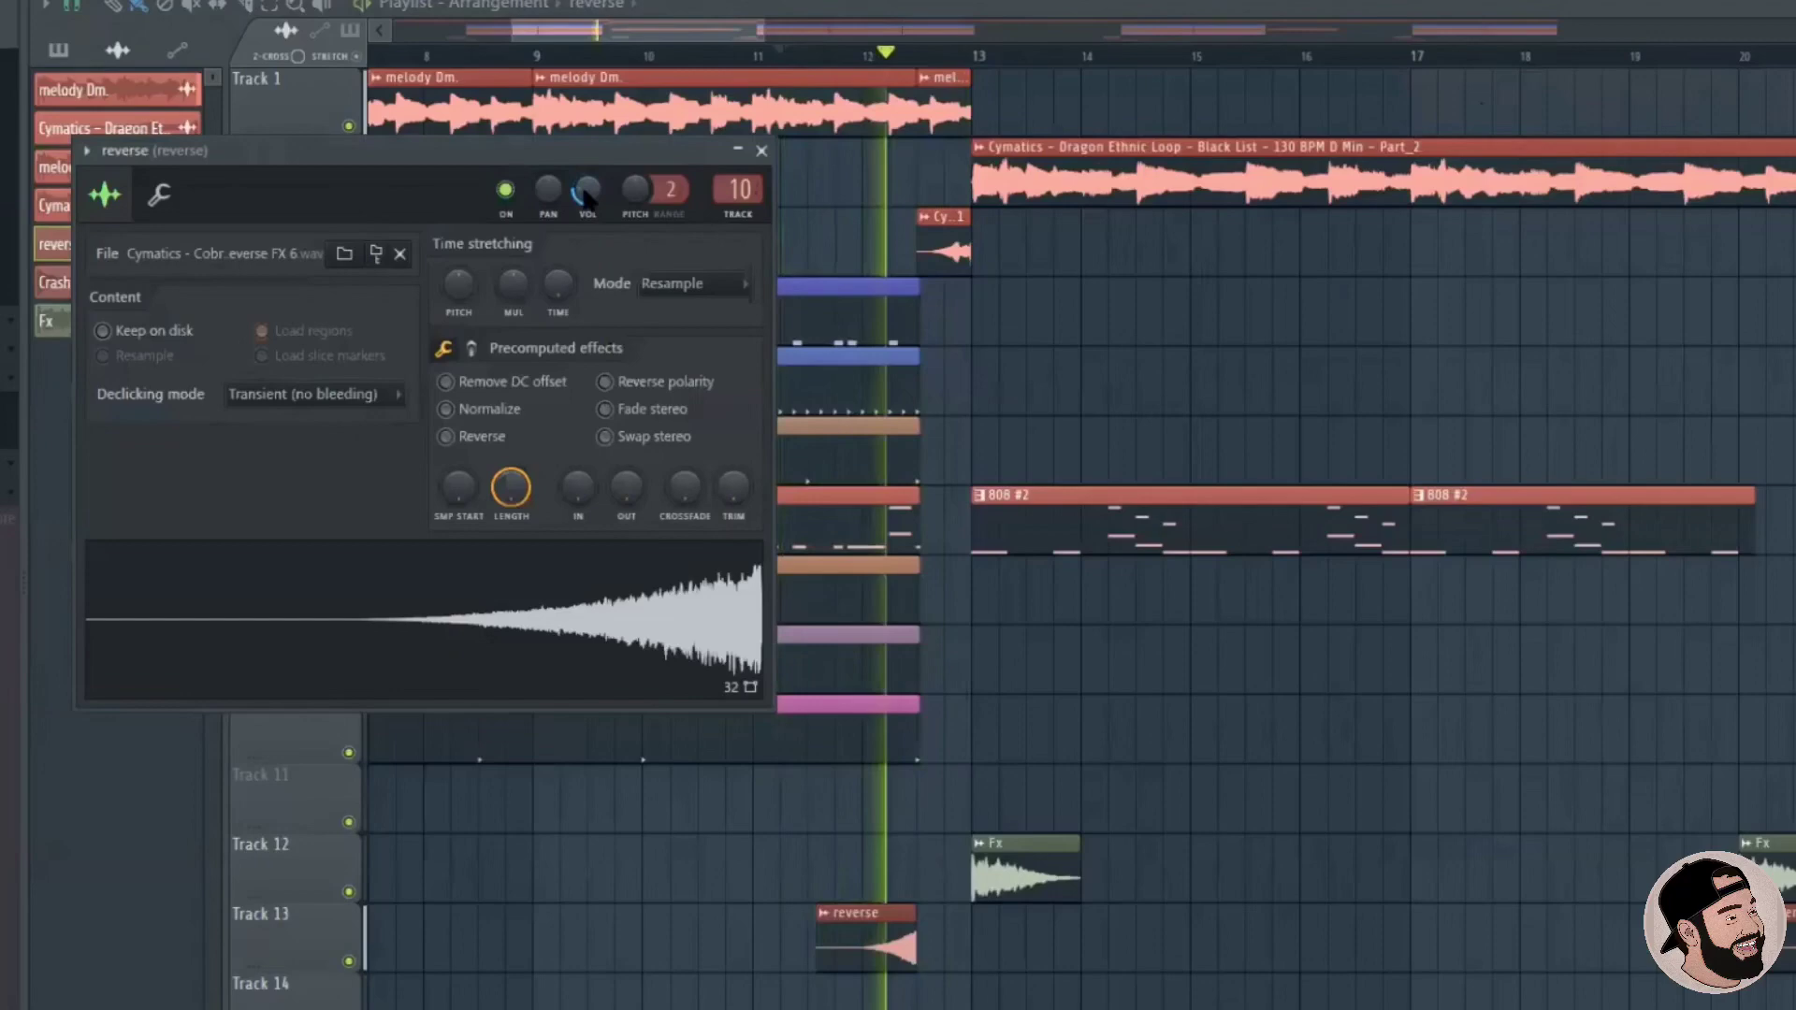
click(761, 150)
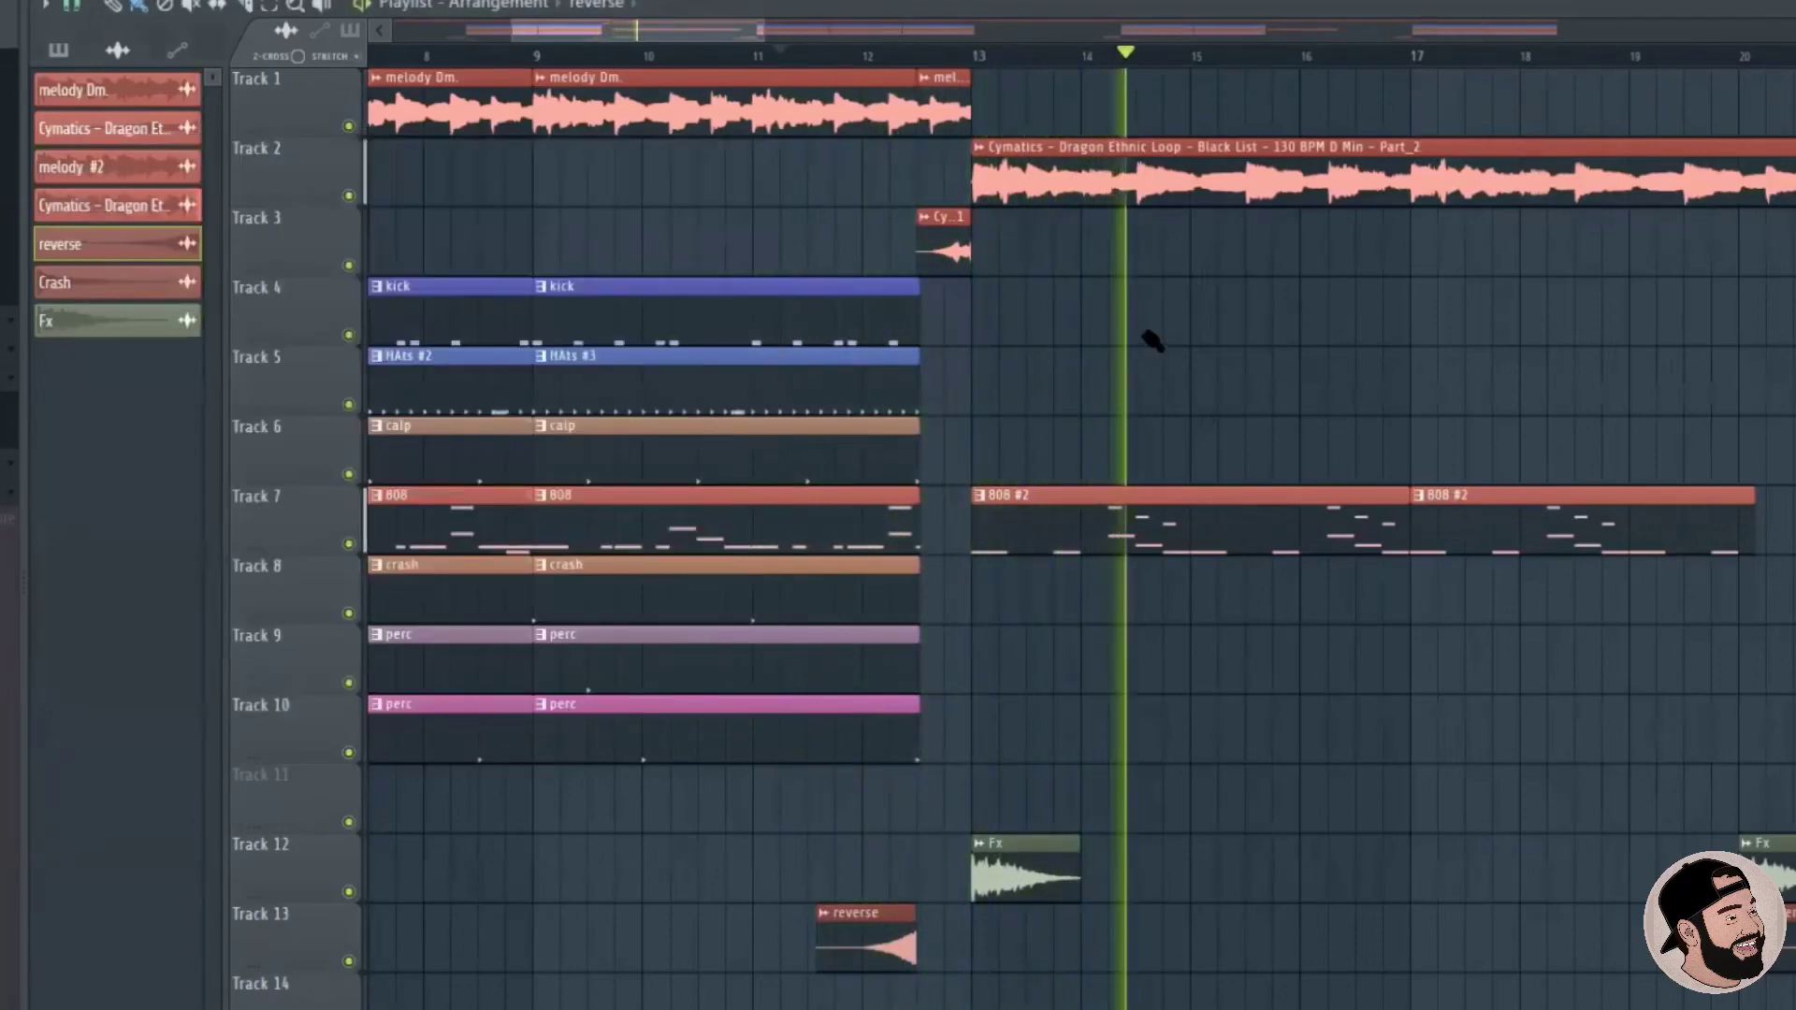
right_click(943, 251)
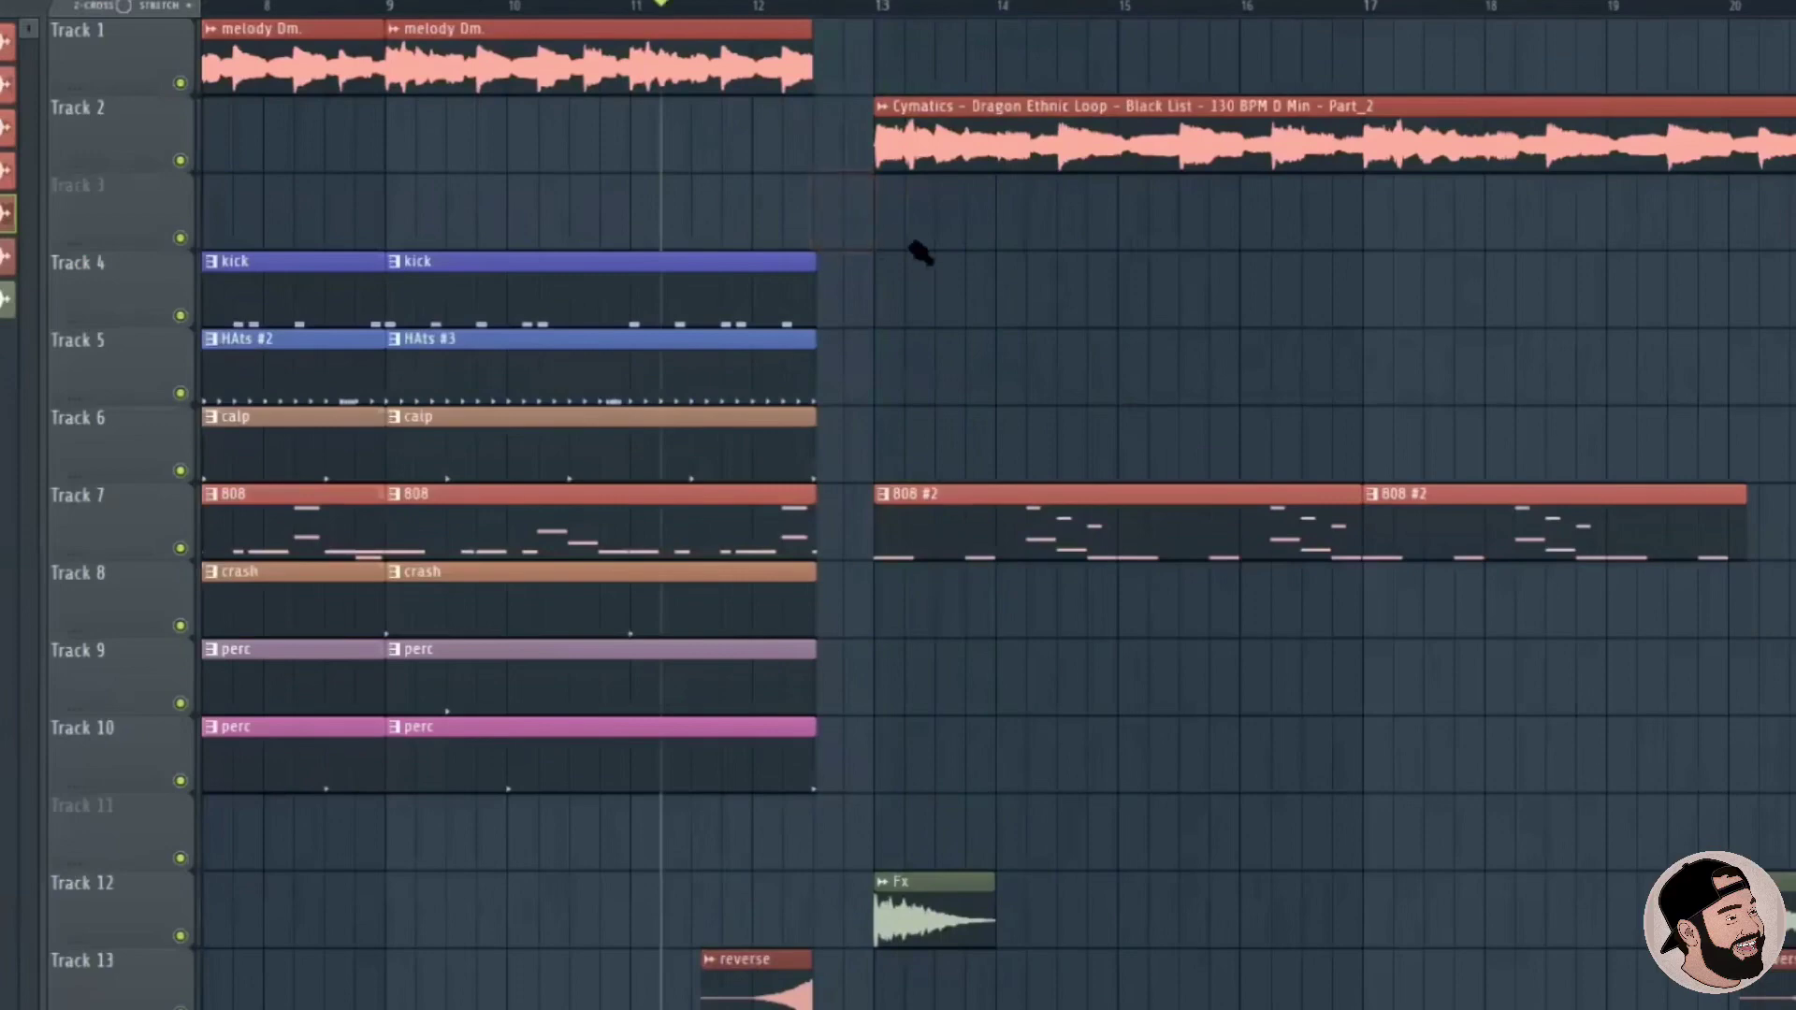
Slice the Track 2 clip at bar 15 and make a copy of its first part on Track 3 unique as a sample.
mouse_move(997, 85)
mouse_down()
mouse_move(997, 160)
mouse_move(1062, 52)
mouse_move(1113, 182)
mouse_up()
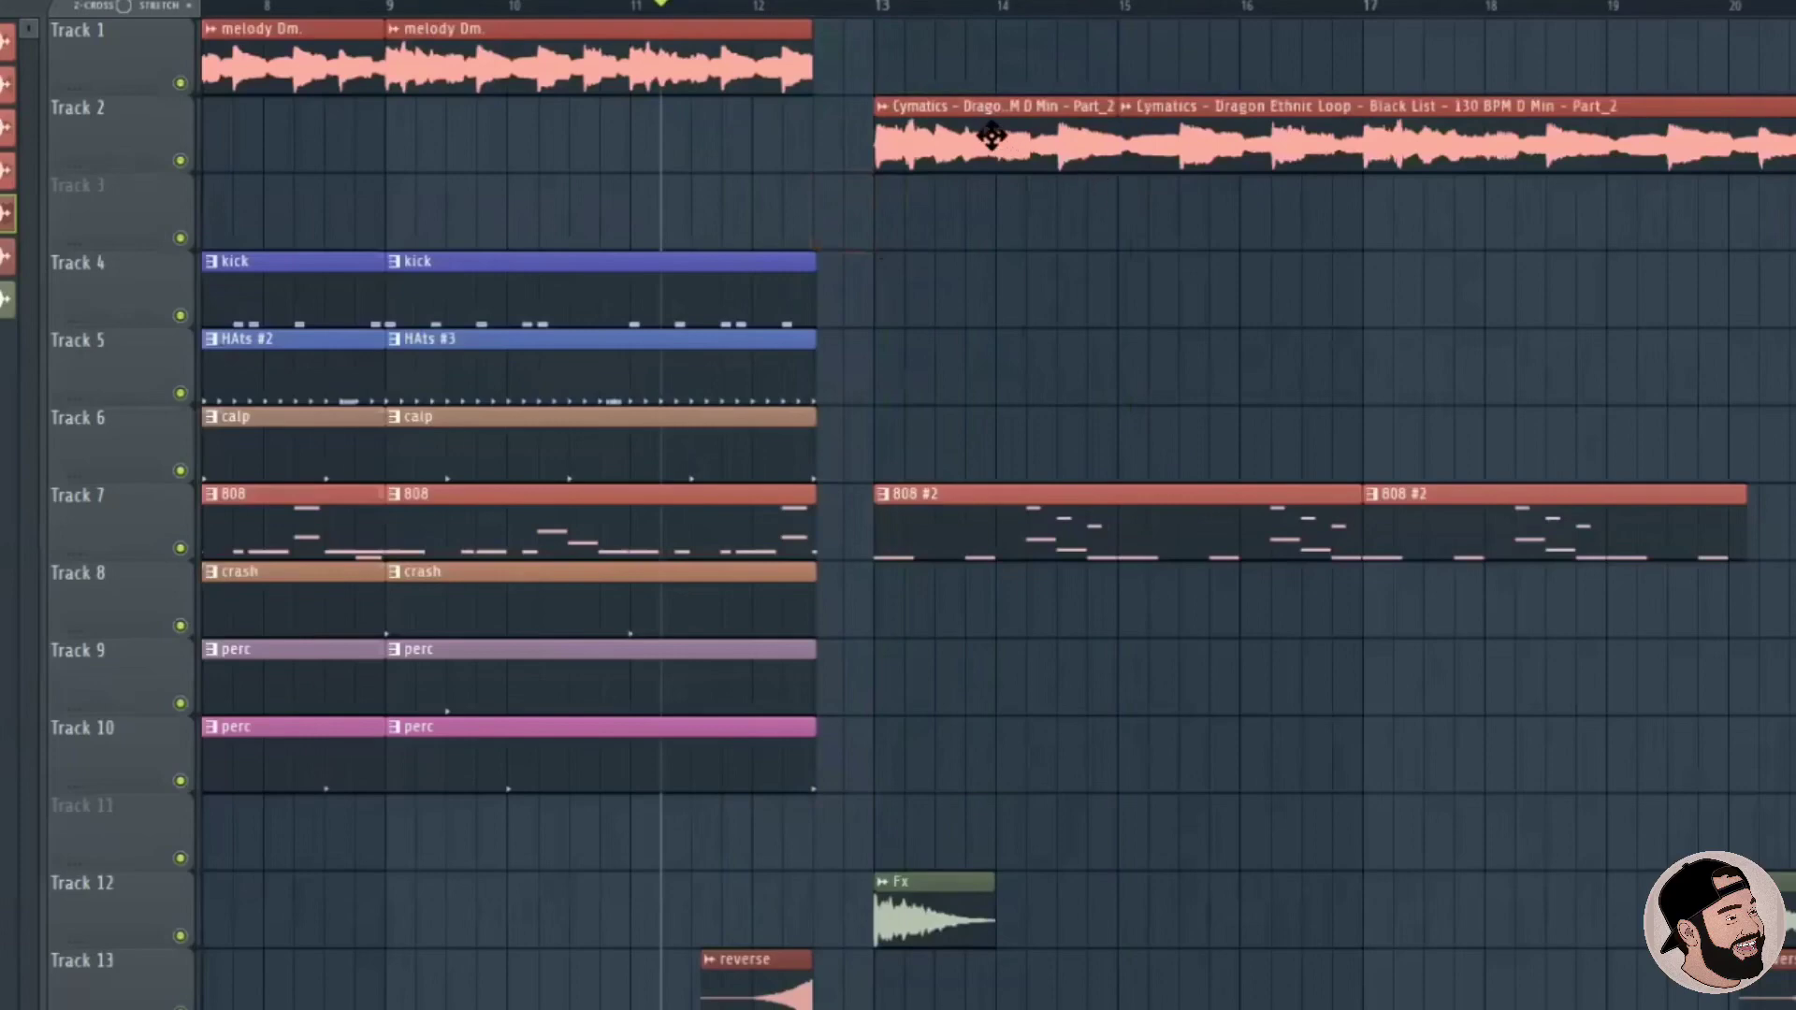
drag(992, 136, 991, 233)
click(884, 188)
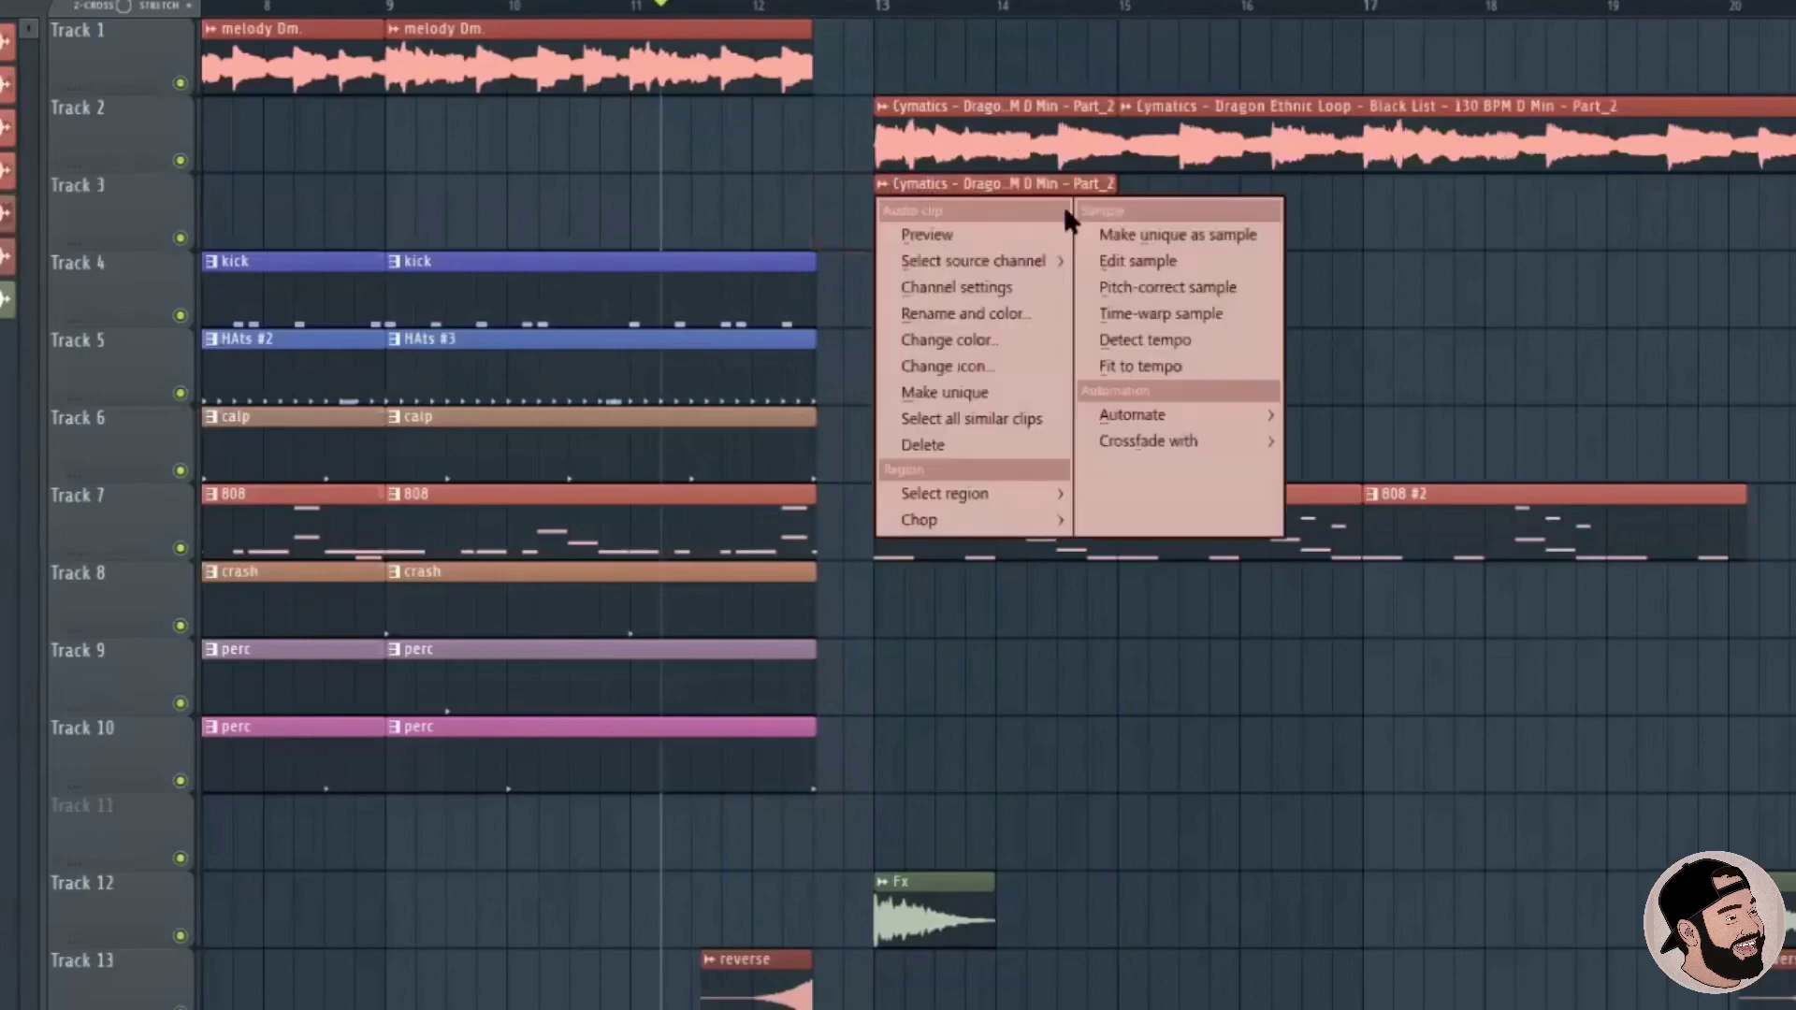
click(1150, 234)
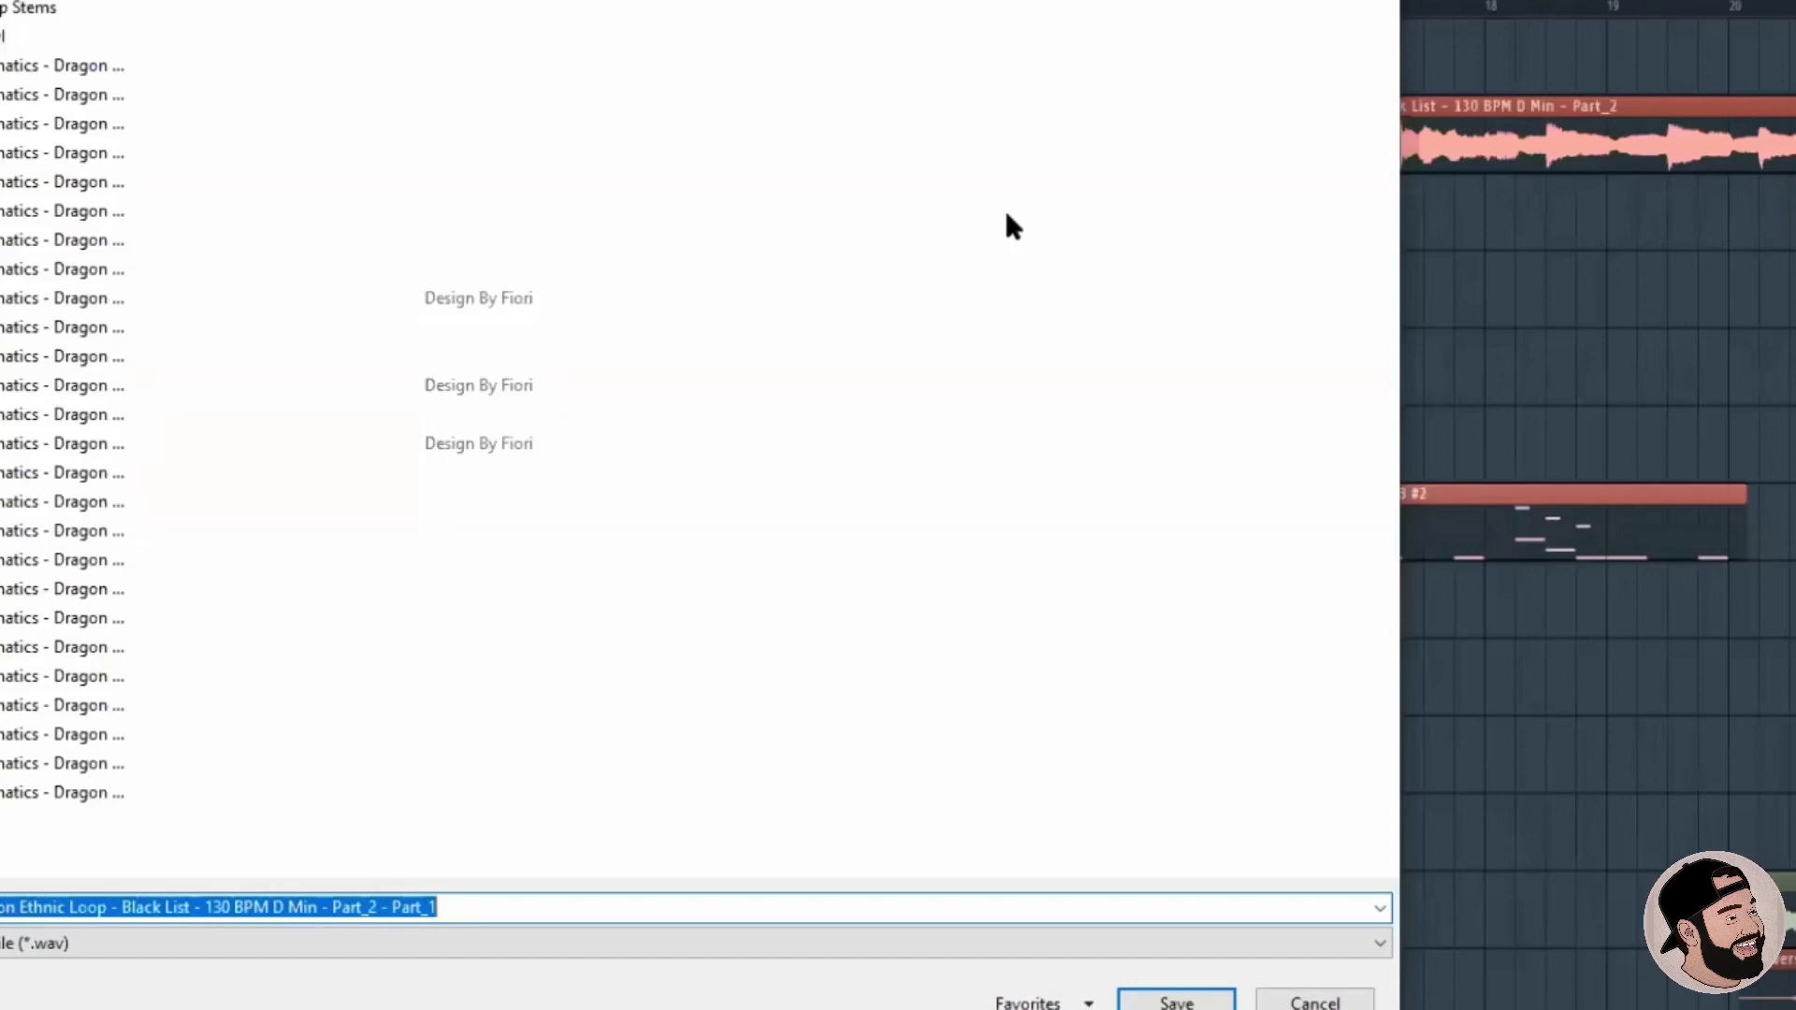
click(1175, 1003)
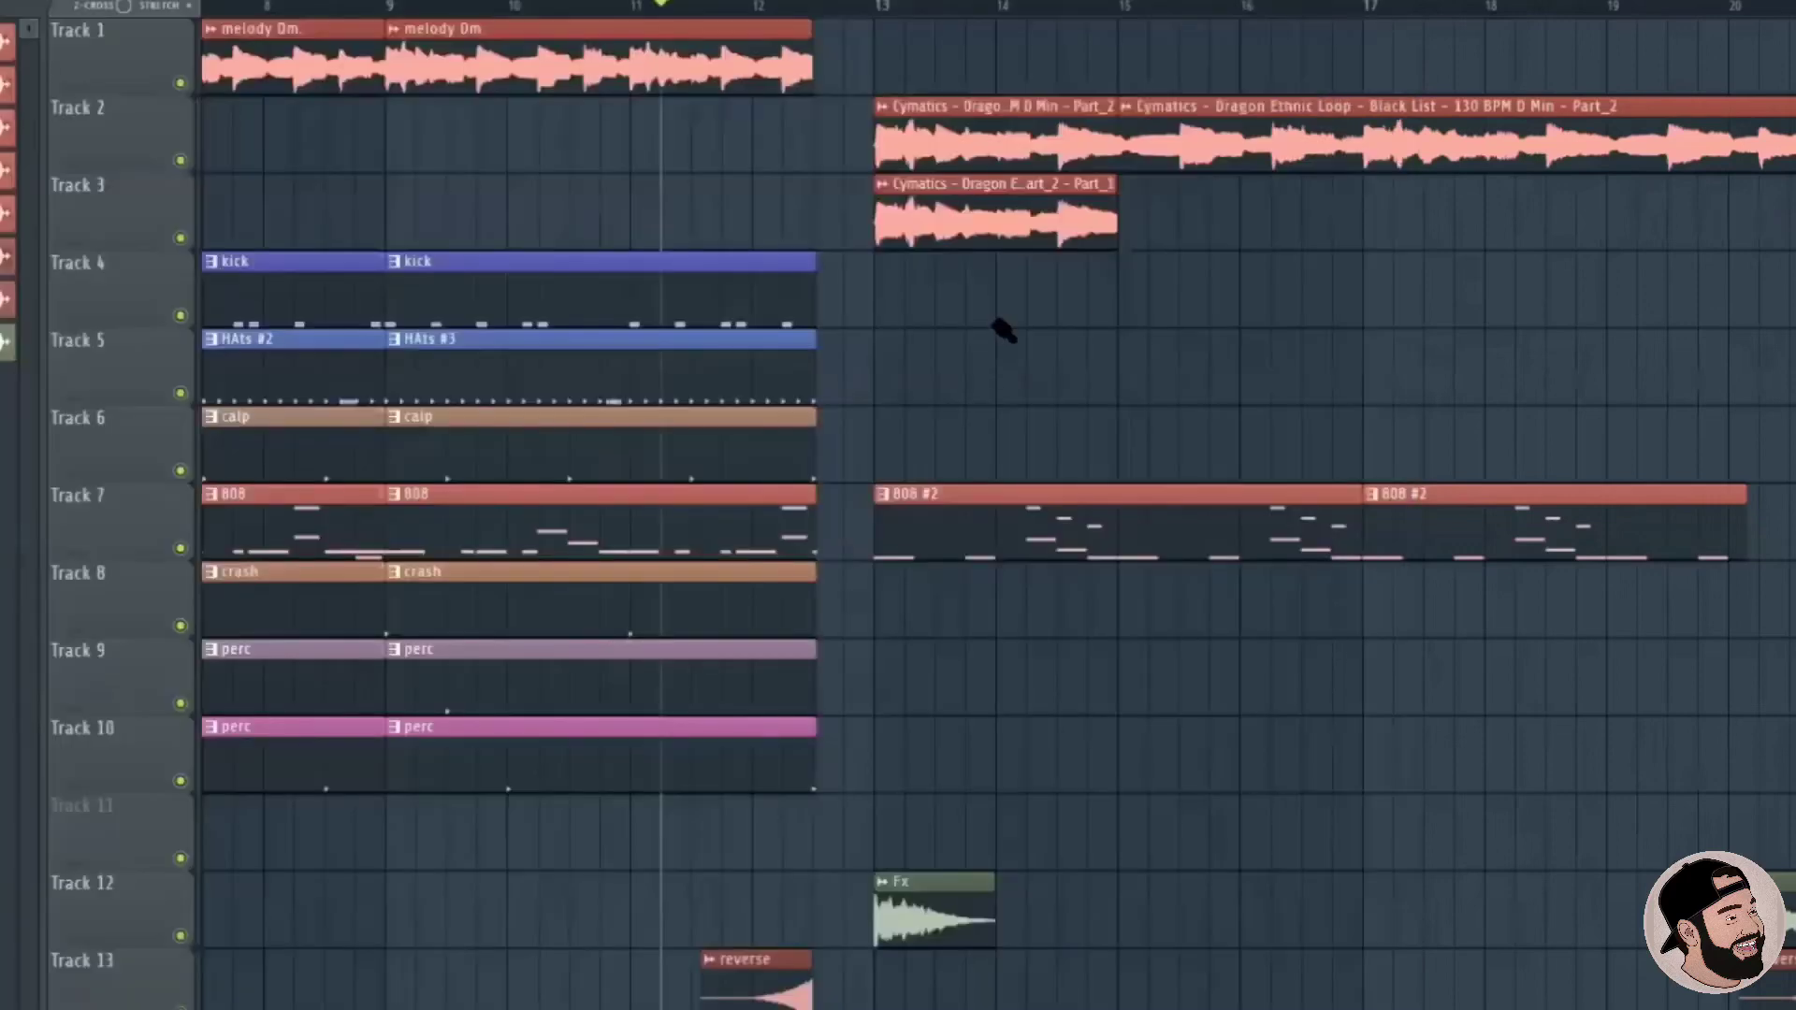
Move the Track 3 clip so it ends at bar 13, and reverse its sample.
drag(1022, 223, 778, 223)
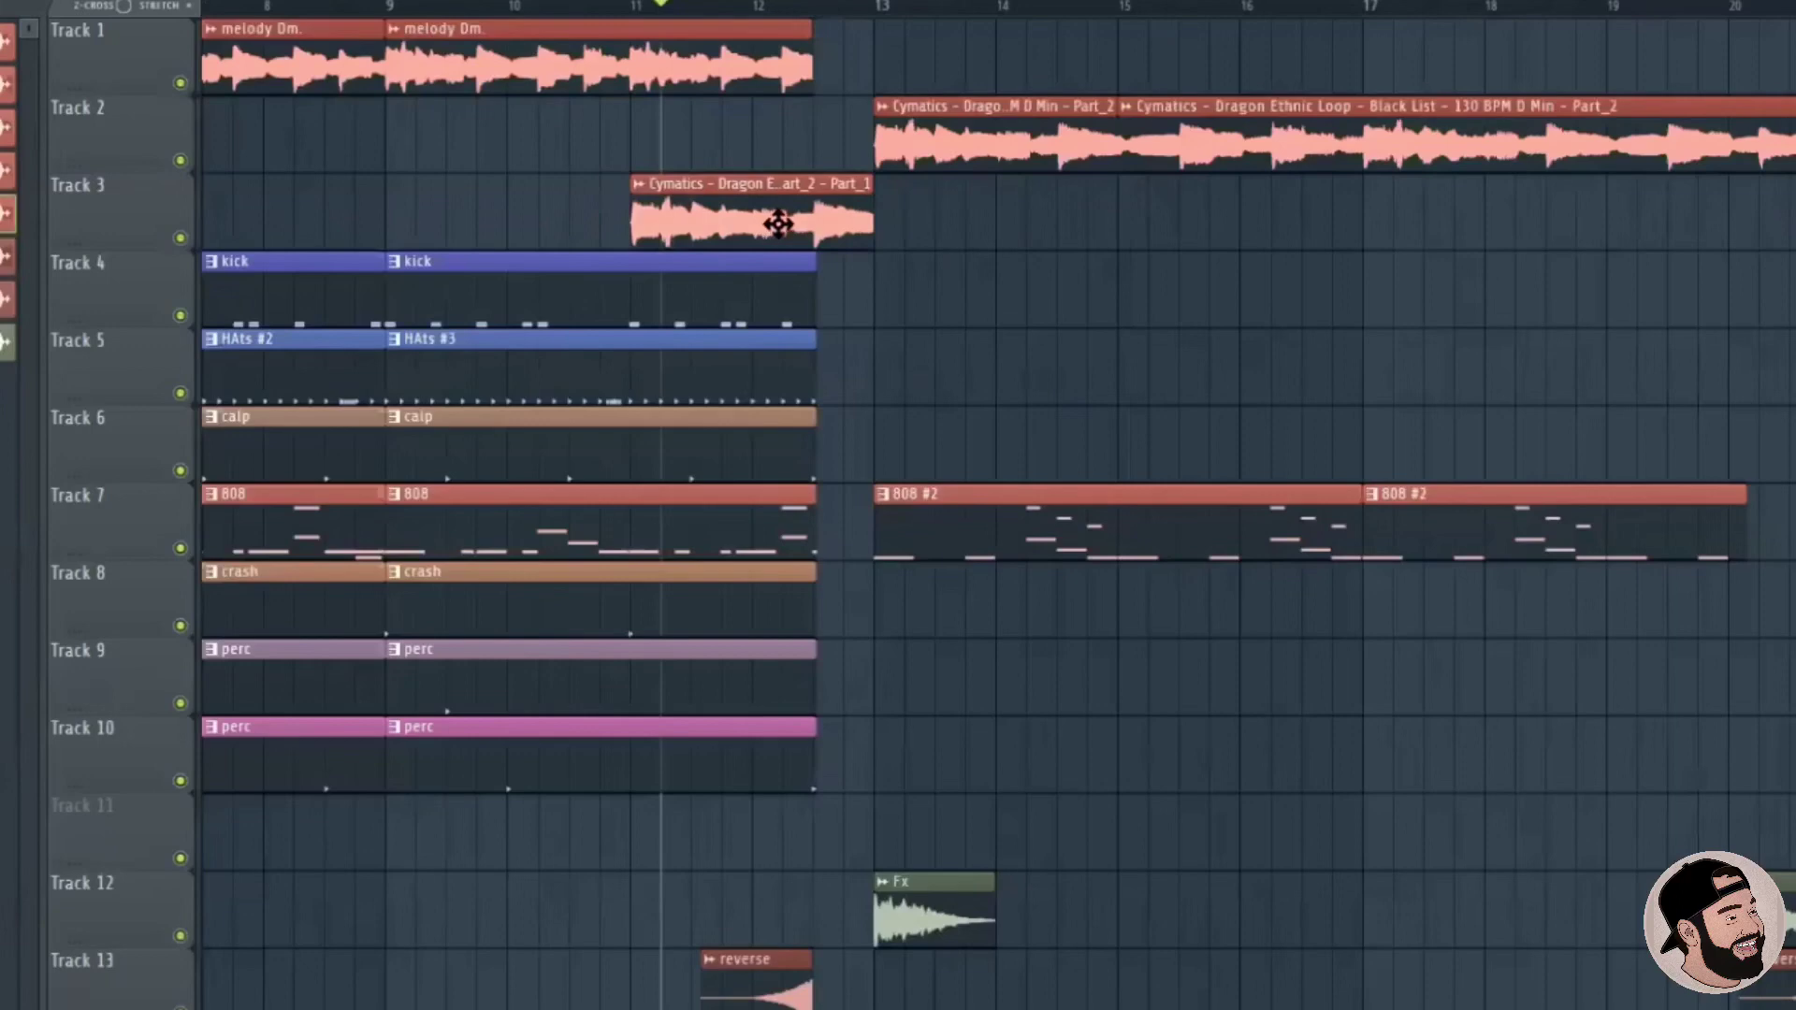
double_click(778, 222)
click(251, 392)
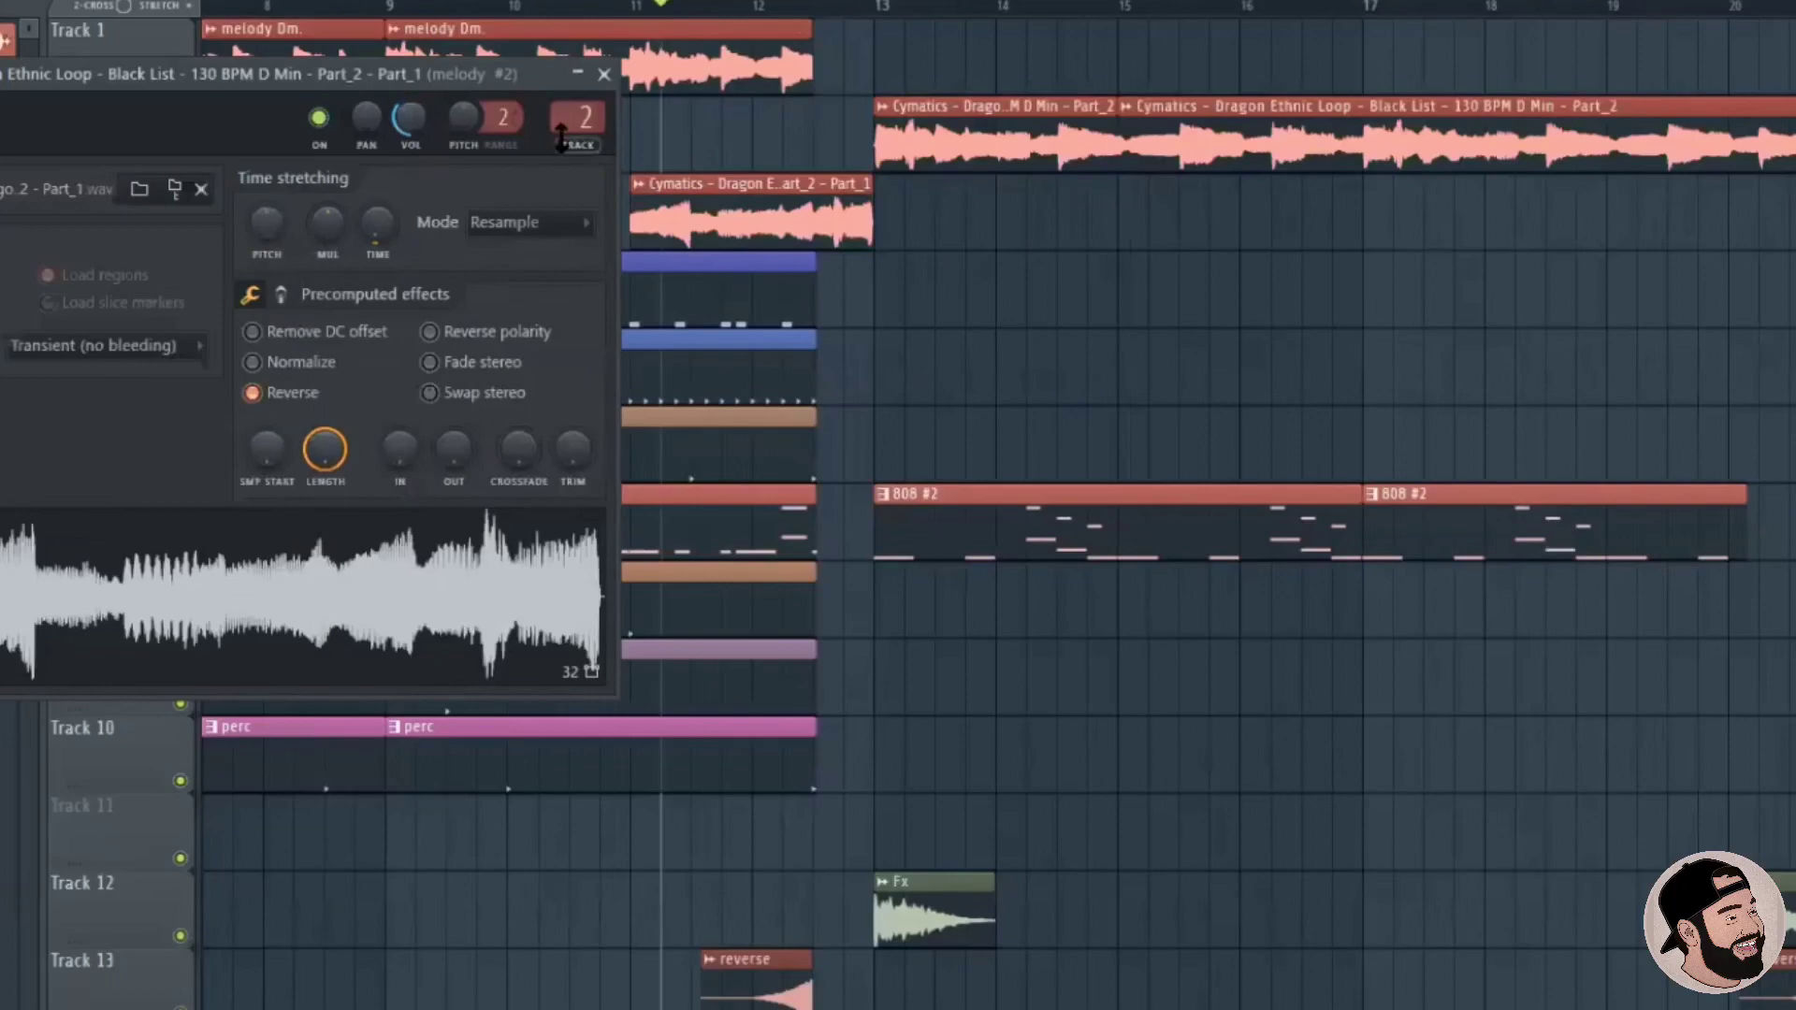
Route the reversed sample to free mixer track 13 and load Fruity Parametric EQ 2 in its first effect slot.
key(ctrl+l)
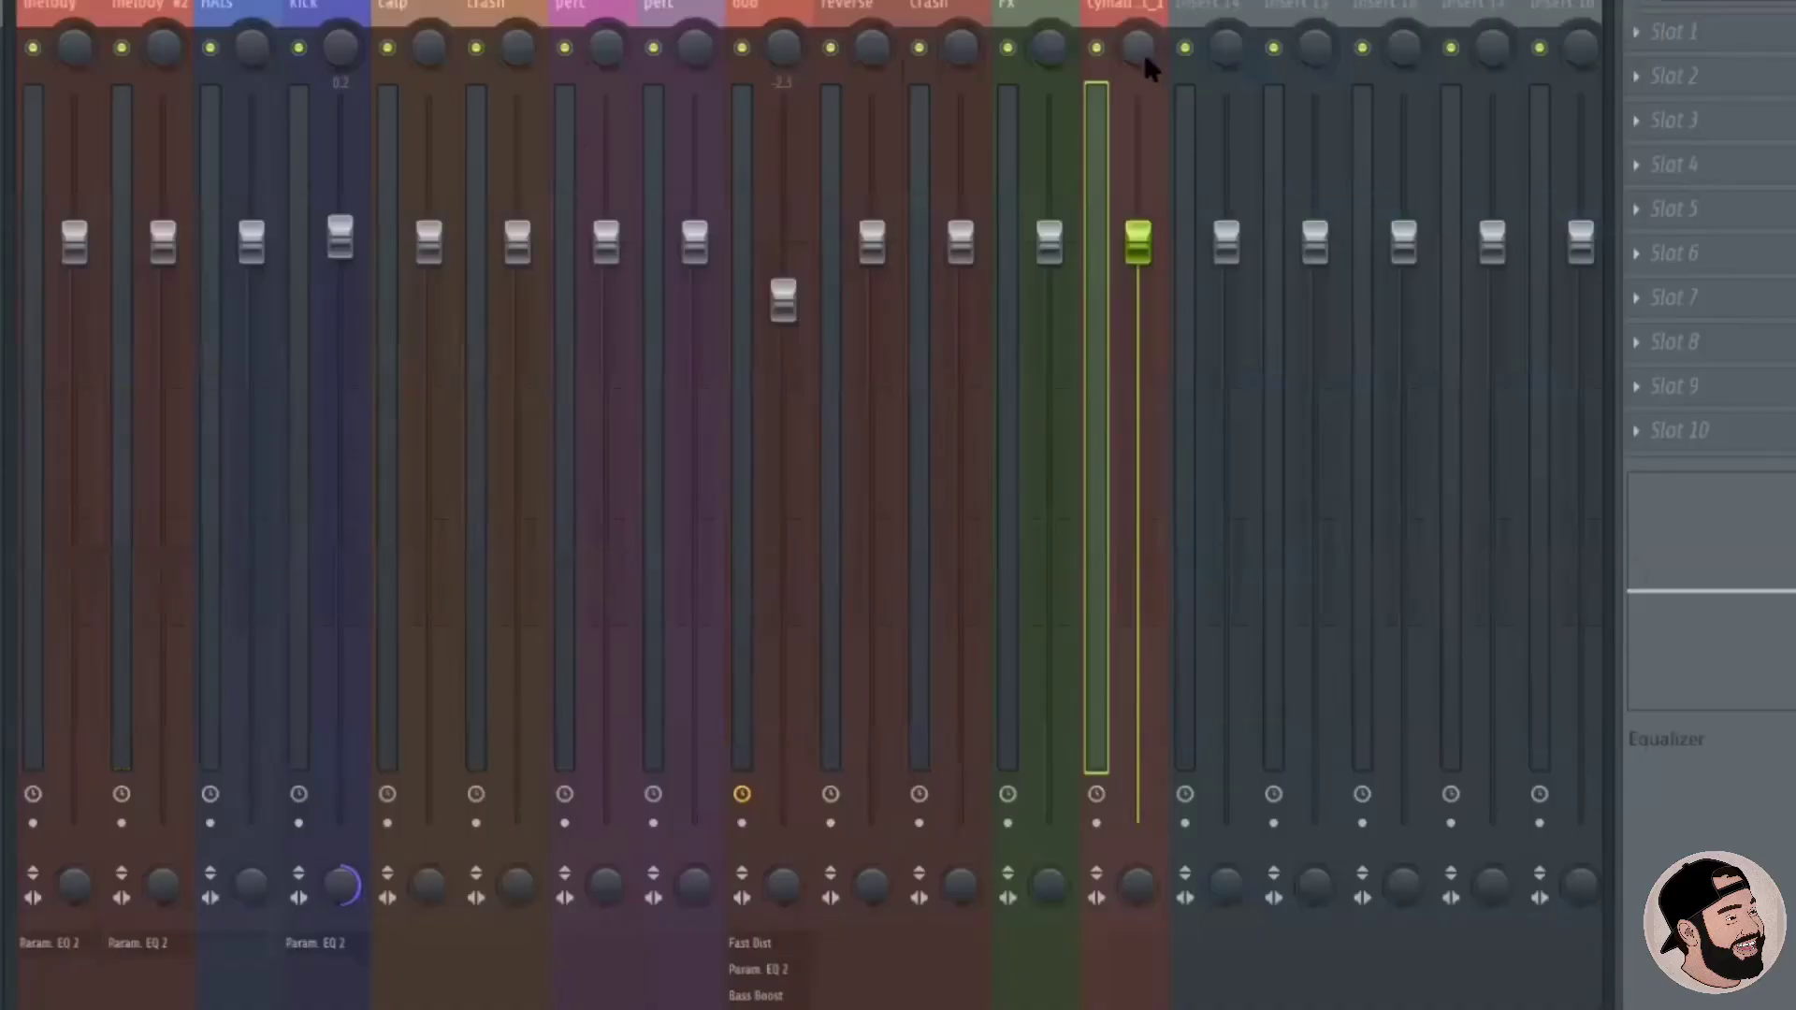
click(1684, 31)
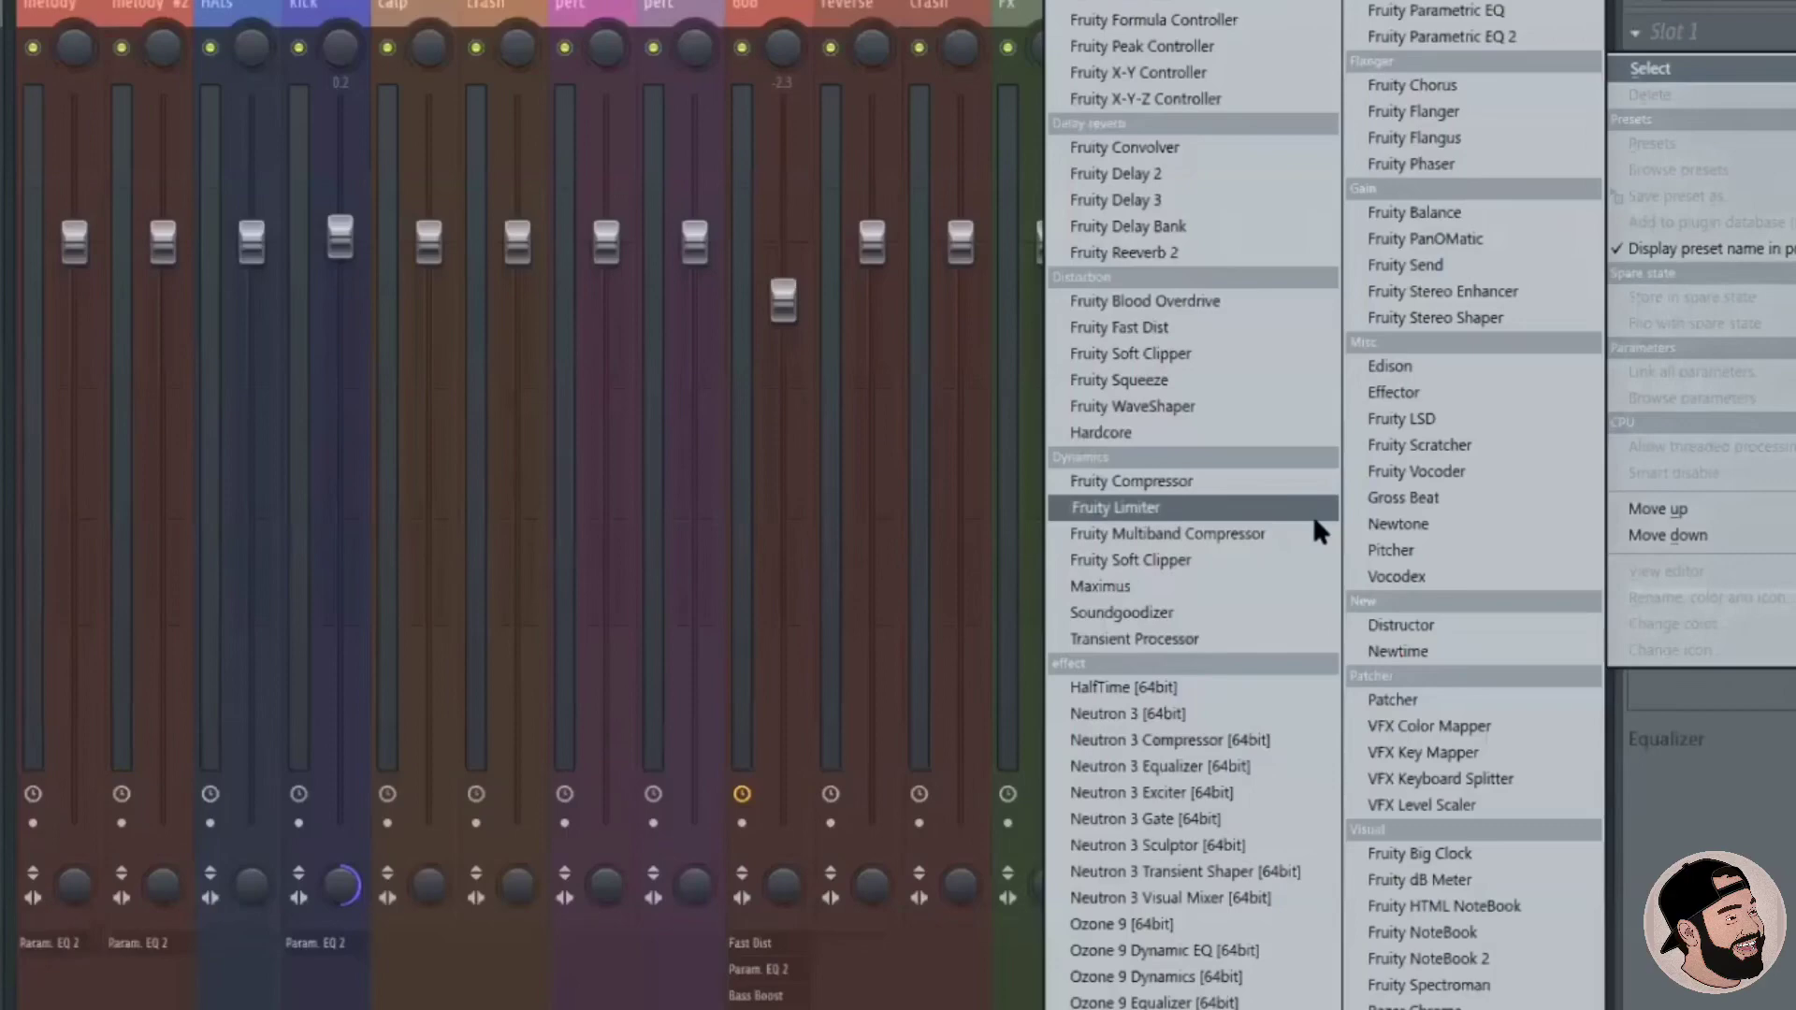
click(1482, 36)
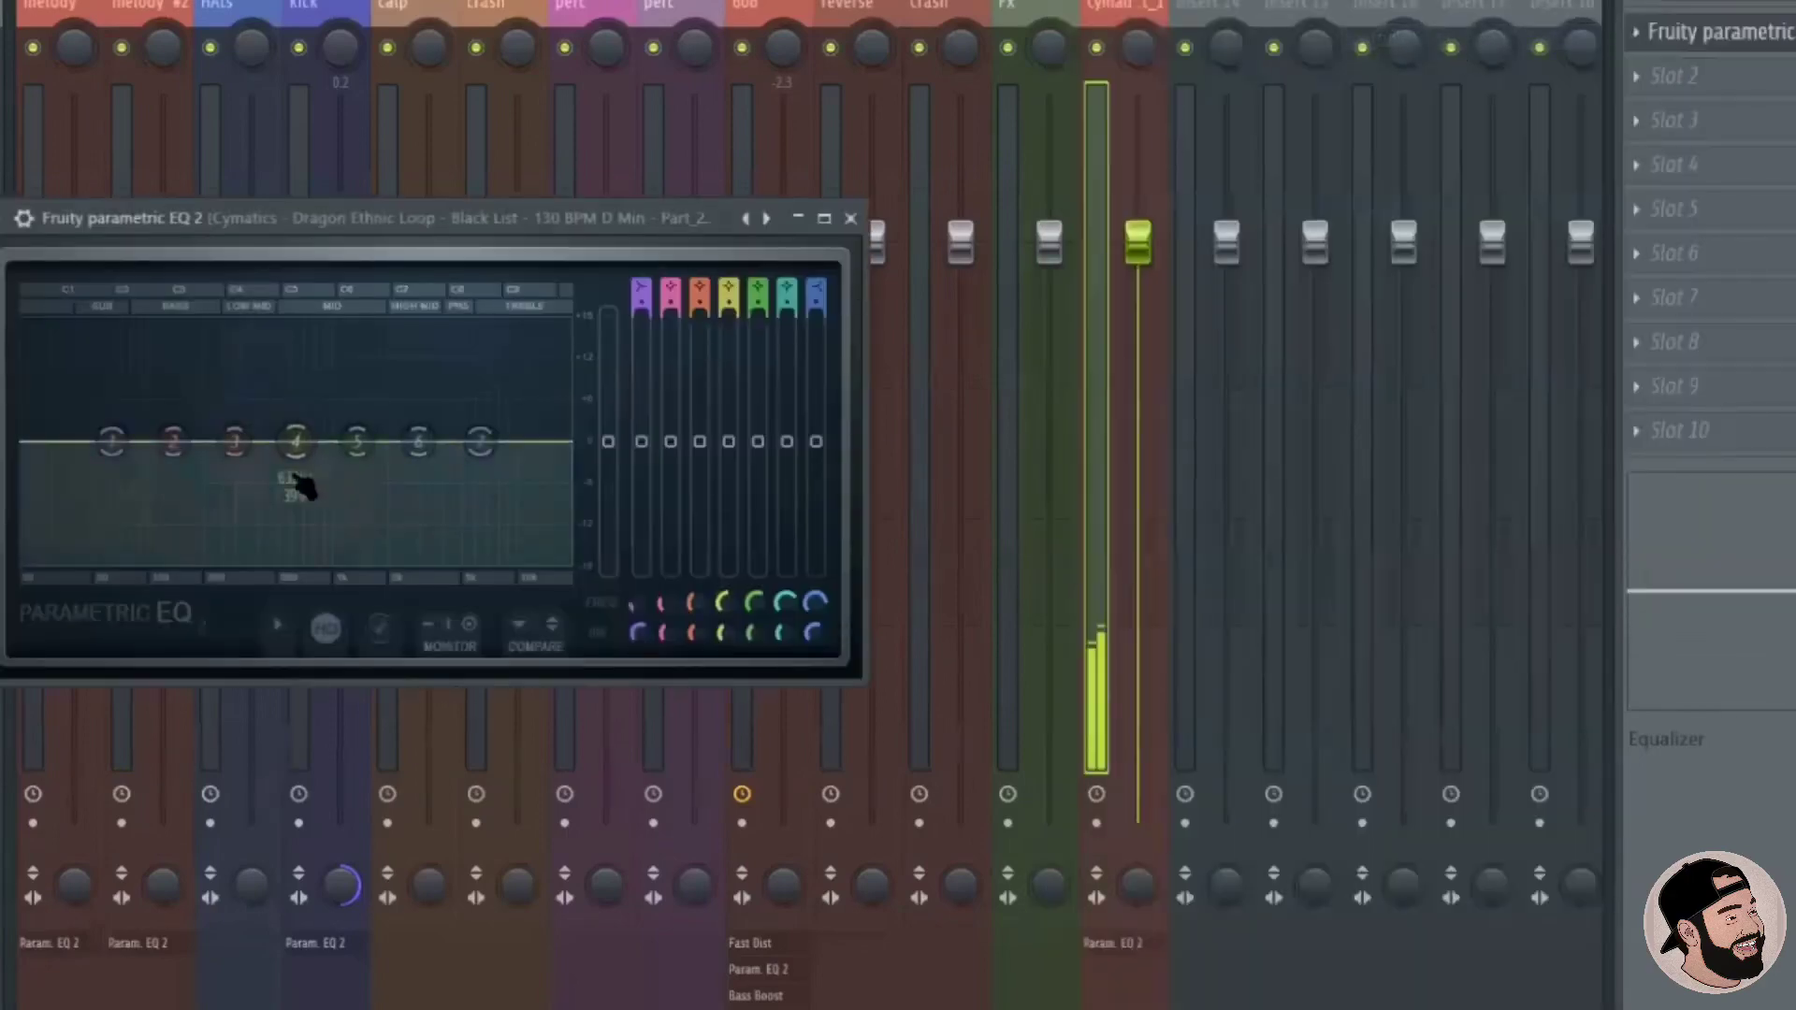
Cut the lows with band 1 and the highs with band 7 using steep slopes, checking the reversed sample by ear.
drag(114, 443, 243, 566)
drag(479, 442, 423, 561)
scroll(398, 552, down, 5)
key(space)
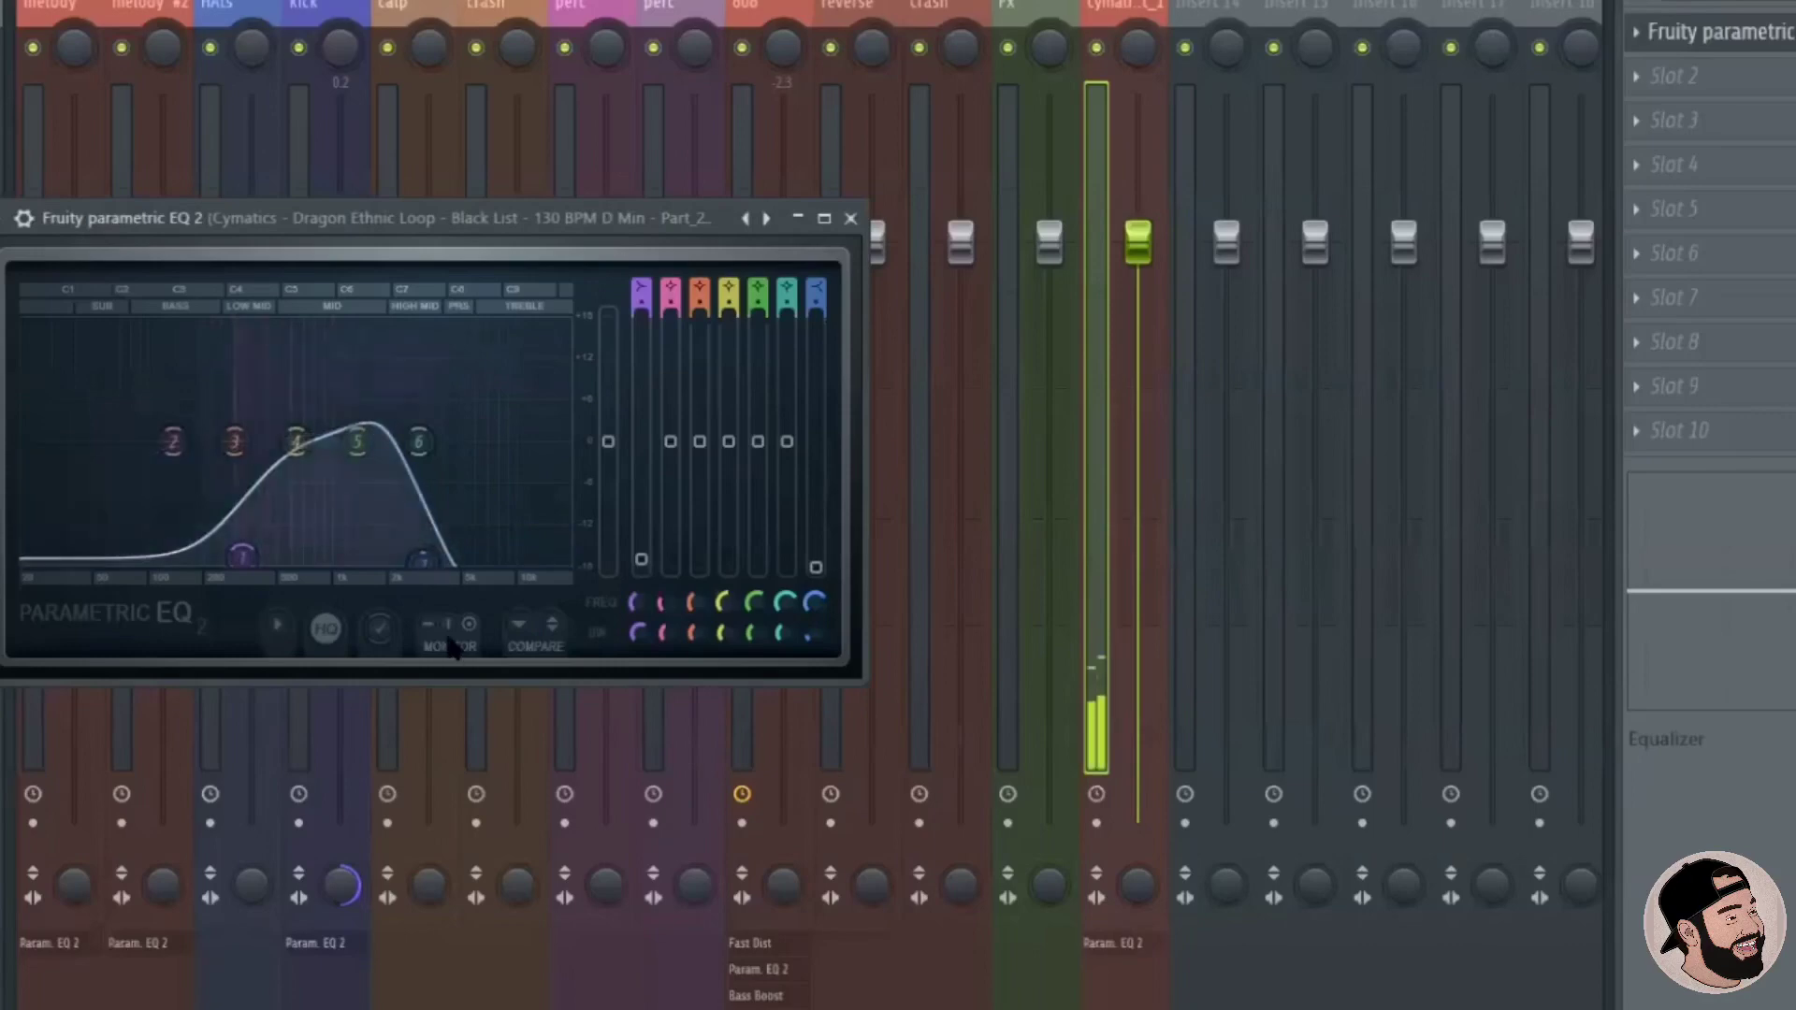
scroll(260, 548, down, 5)
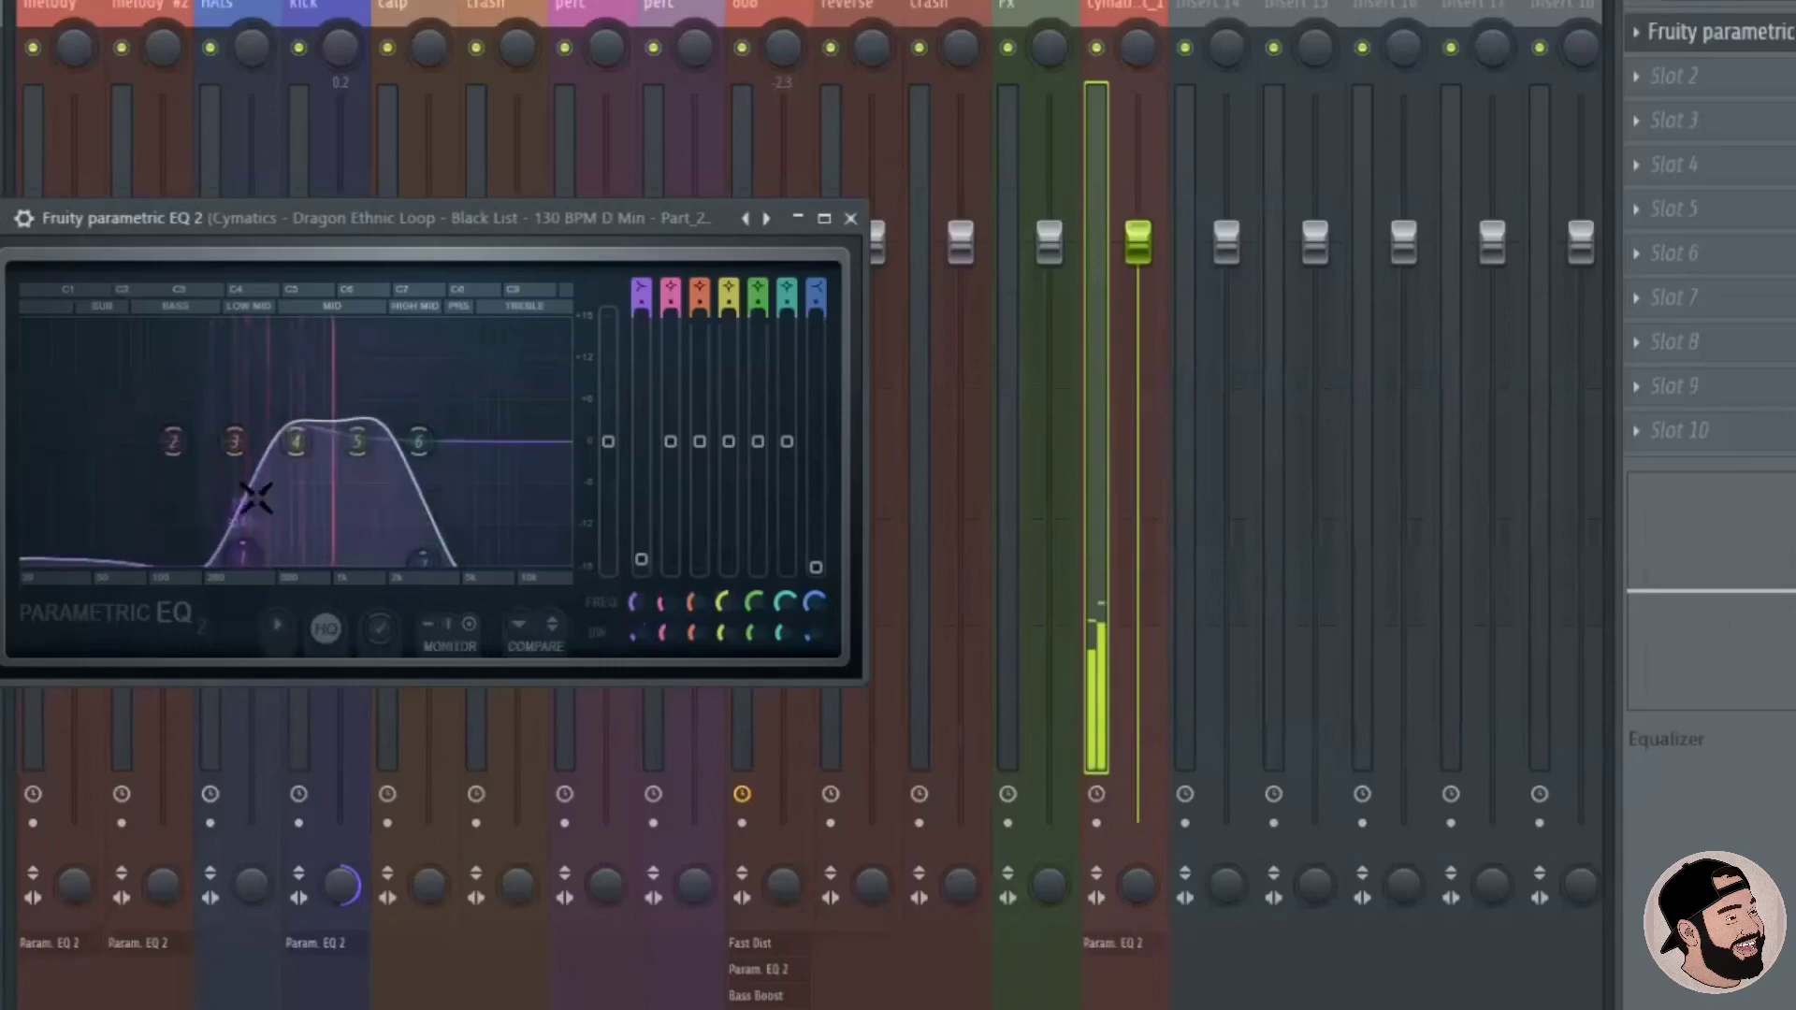
drag(235, 441, 225, 454)
click(850, 218)
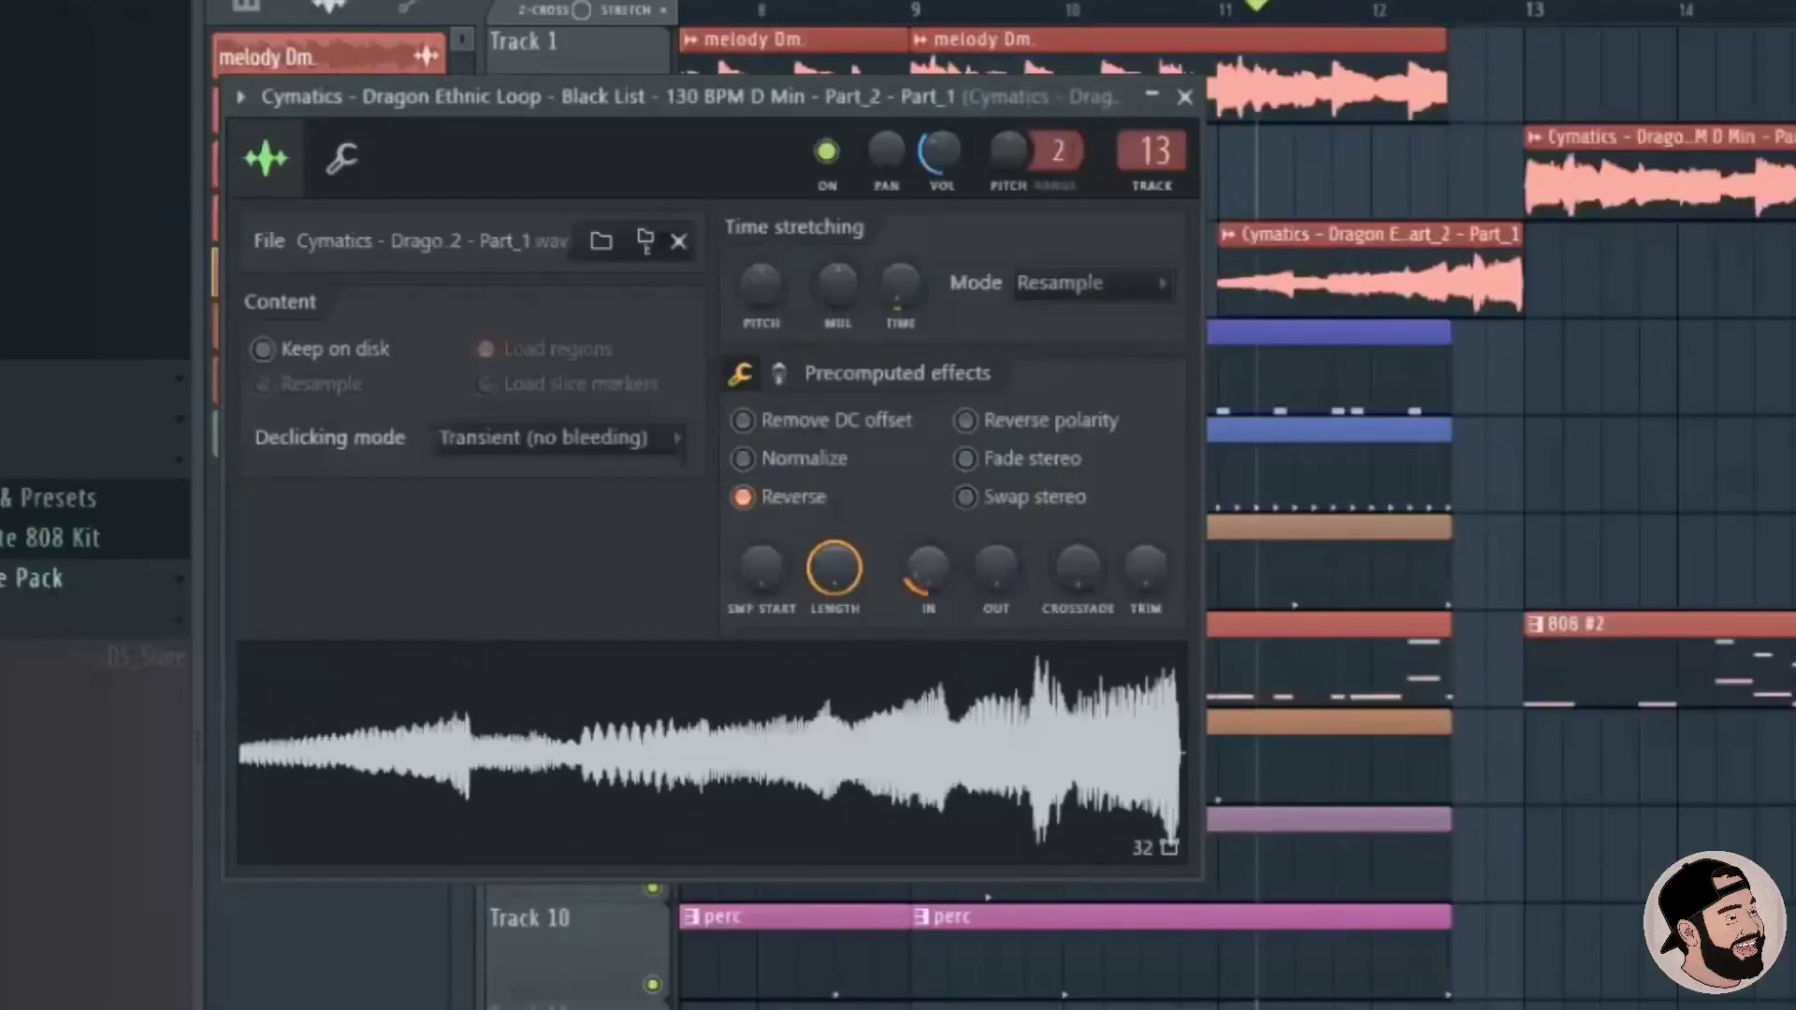
Increase the fade-in of the reversed sample so it swells gradually from silence.
drag(927, 566, 927, 547)
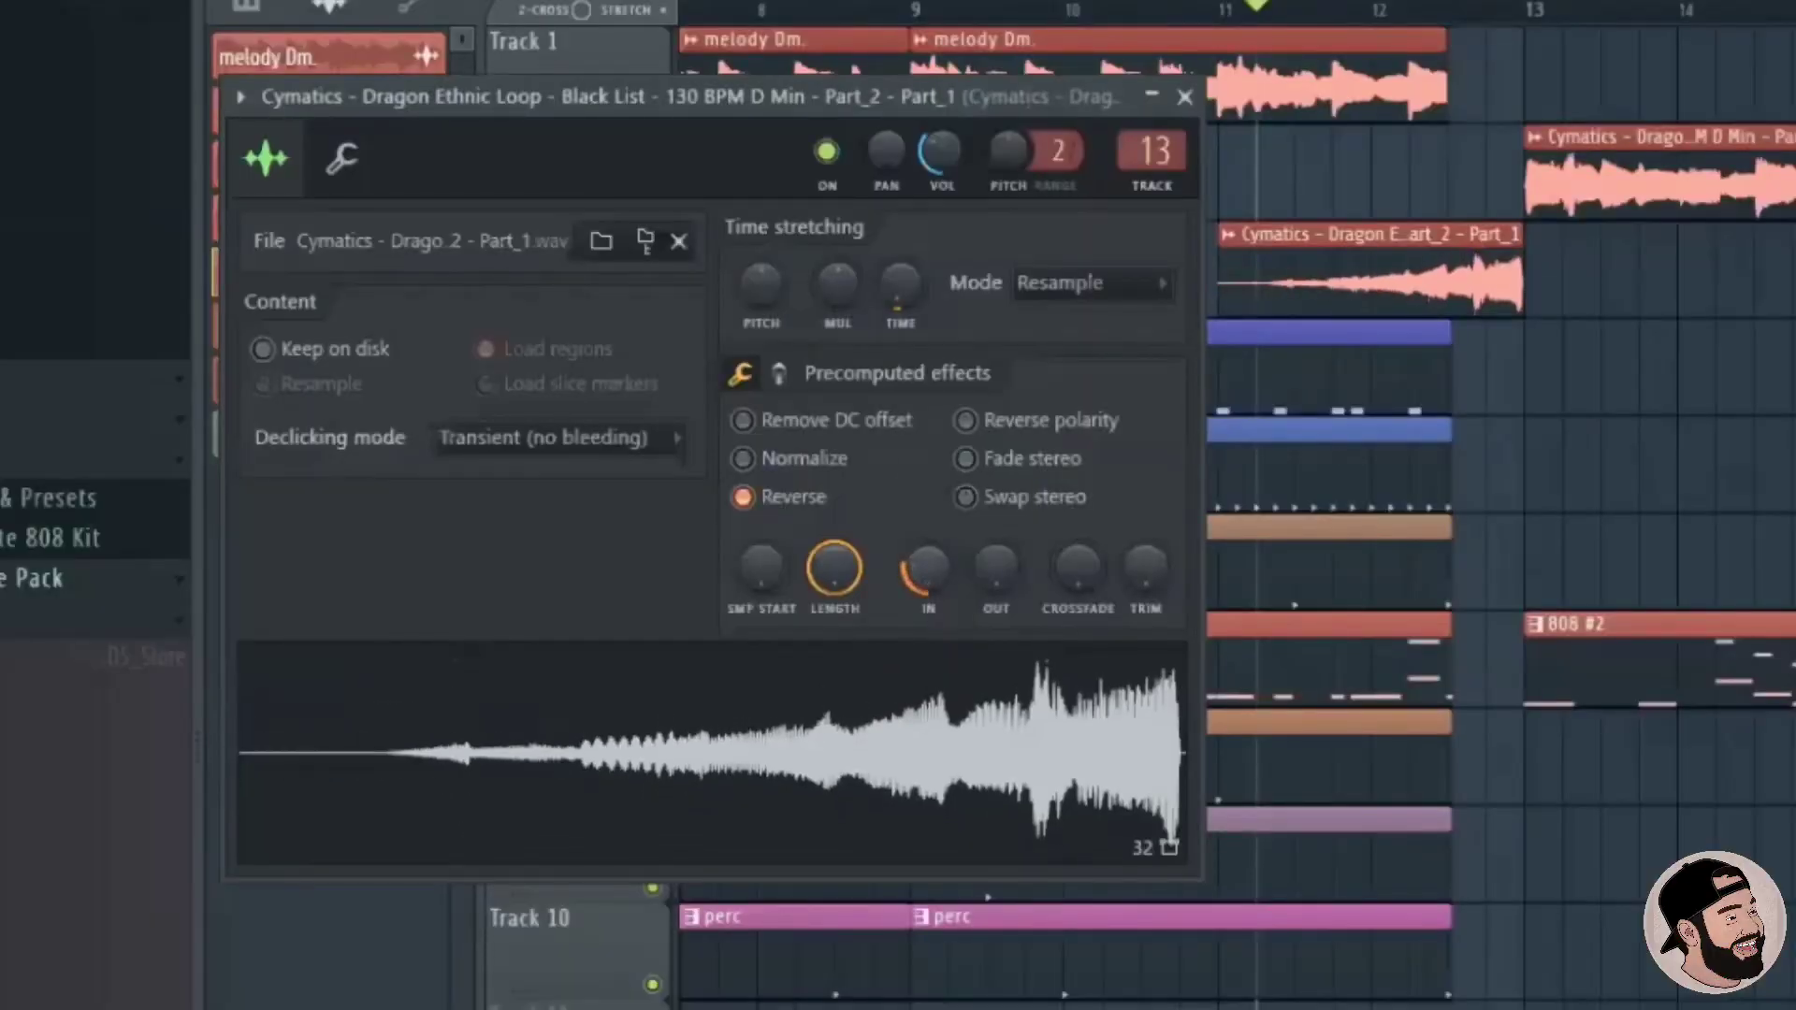
click(1184, 96)
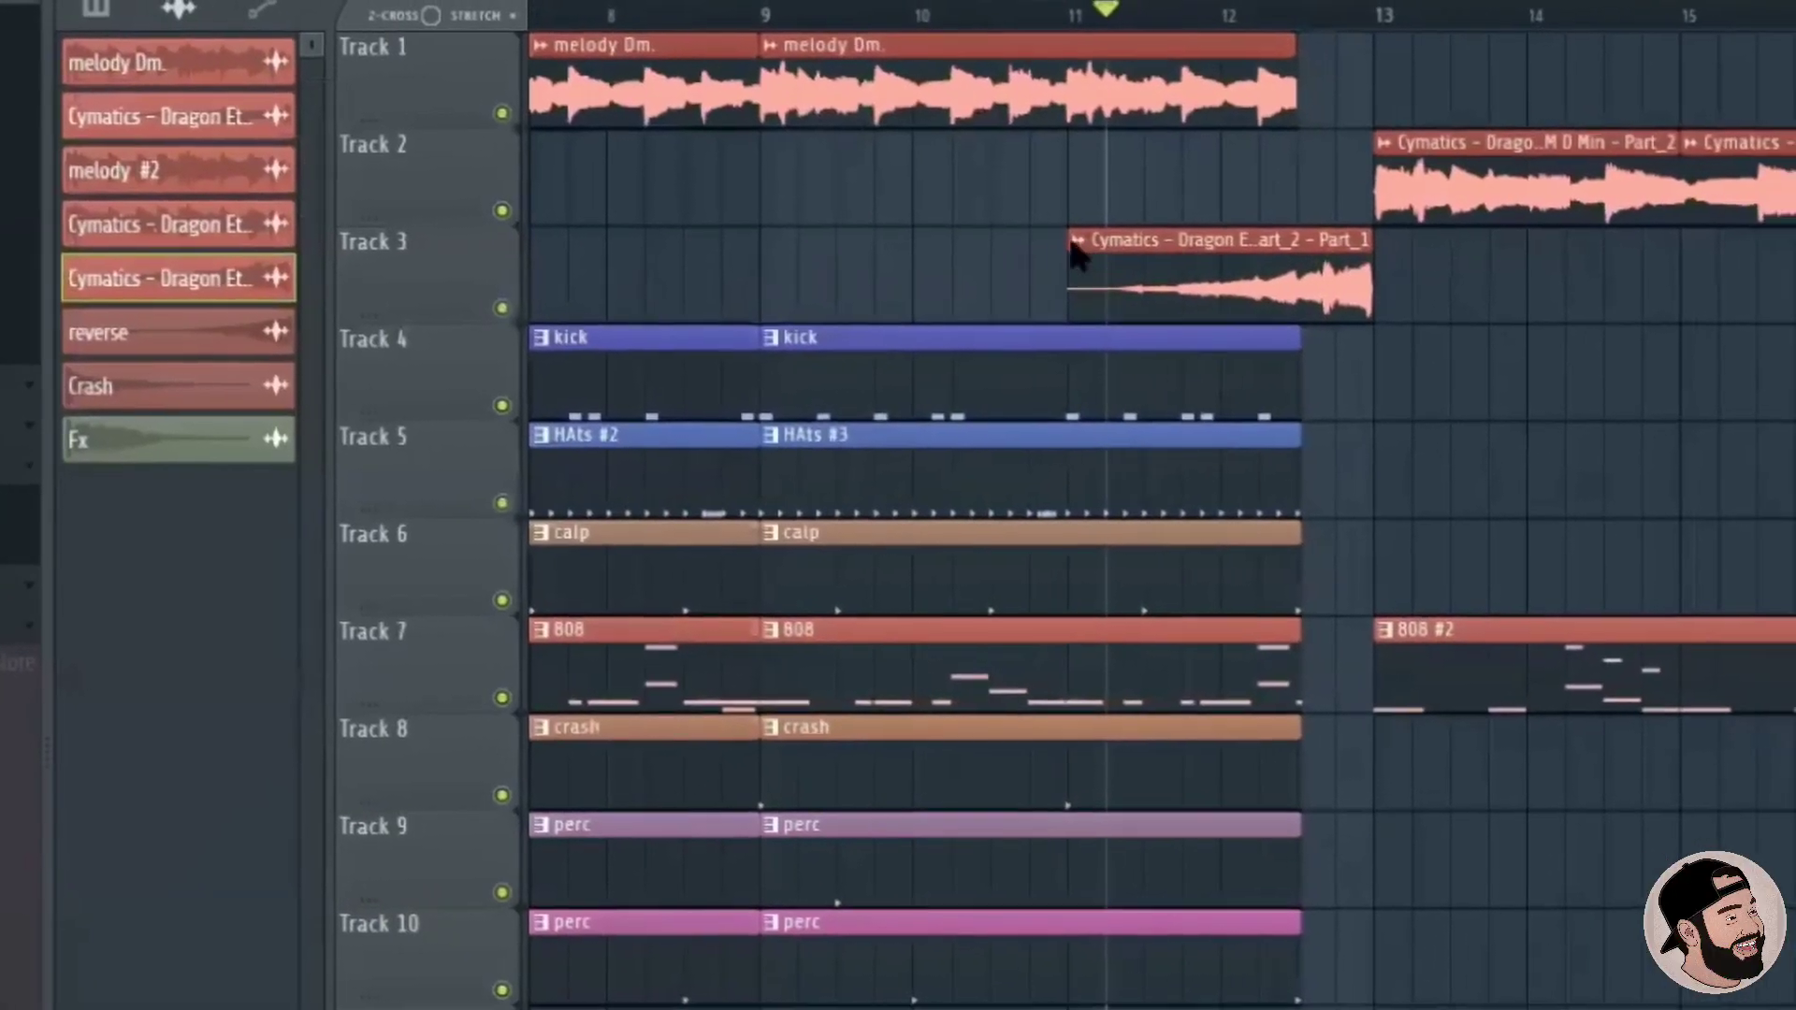
Create a panning automation clip for the reversed clip on Track 3.
right_click(1076, 251)
mouse_move(1481, 519)
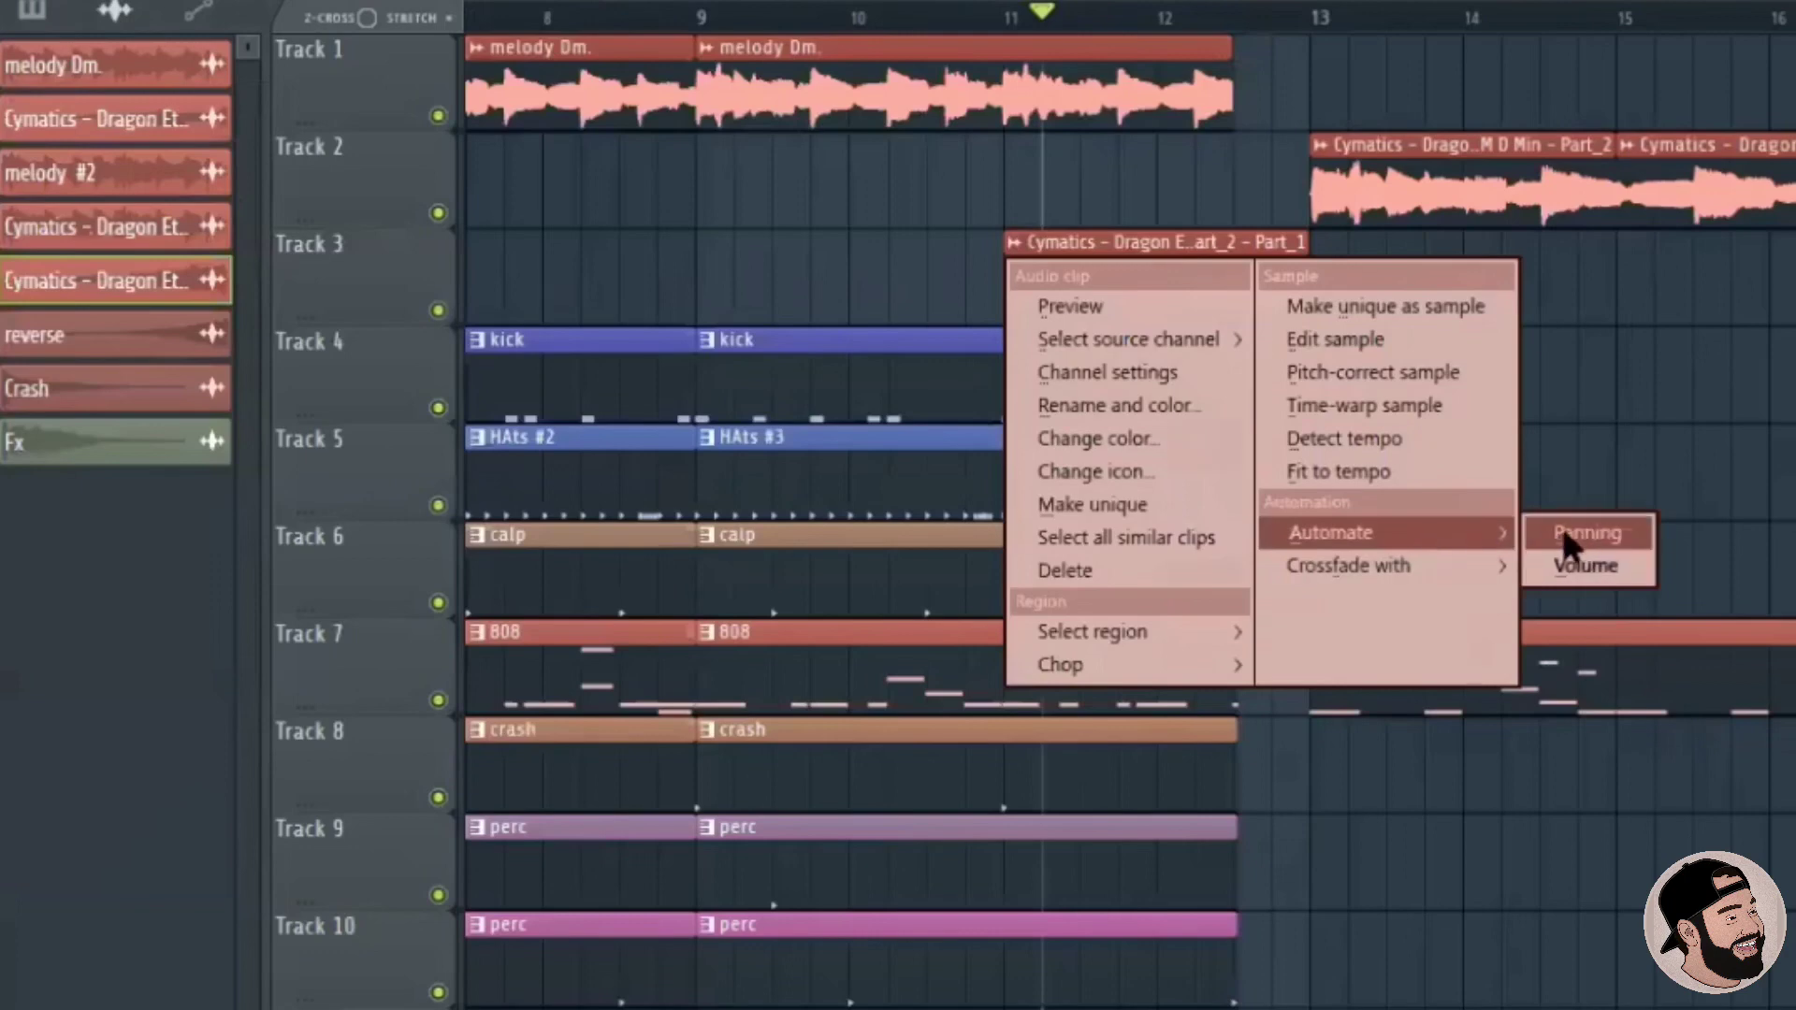
click(1587, 532)
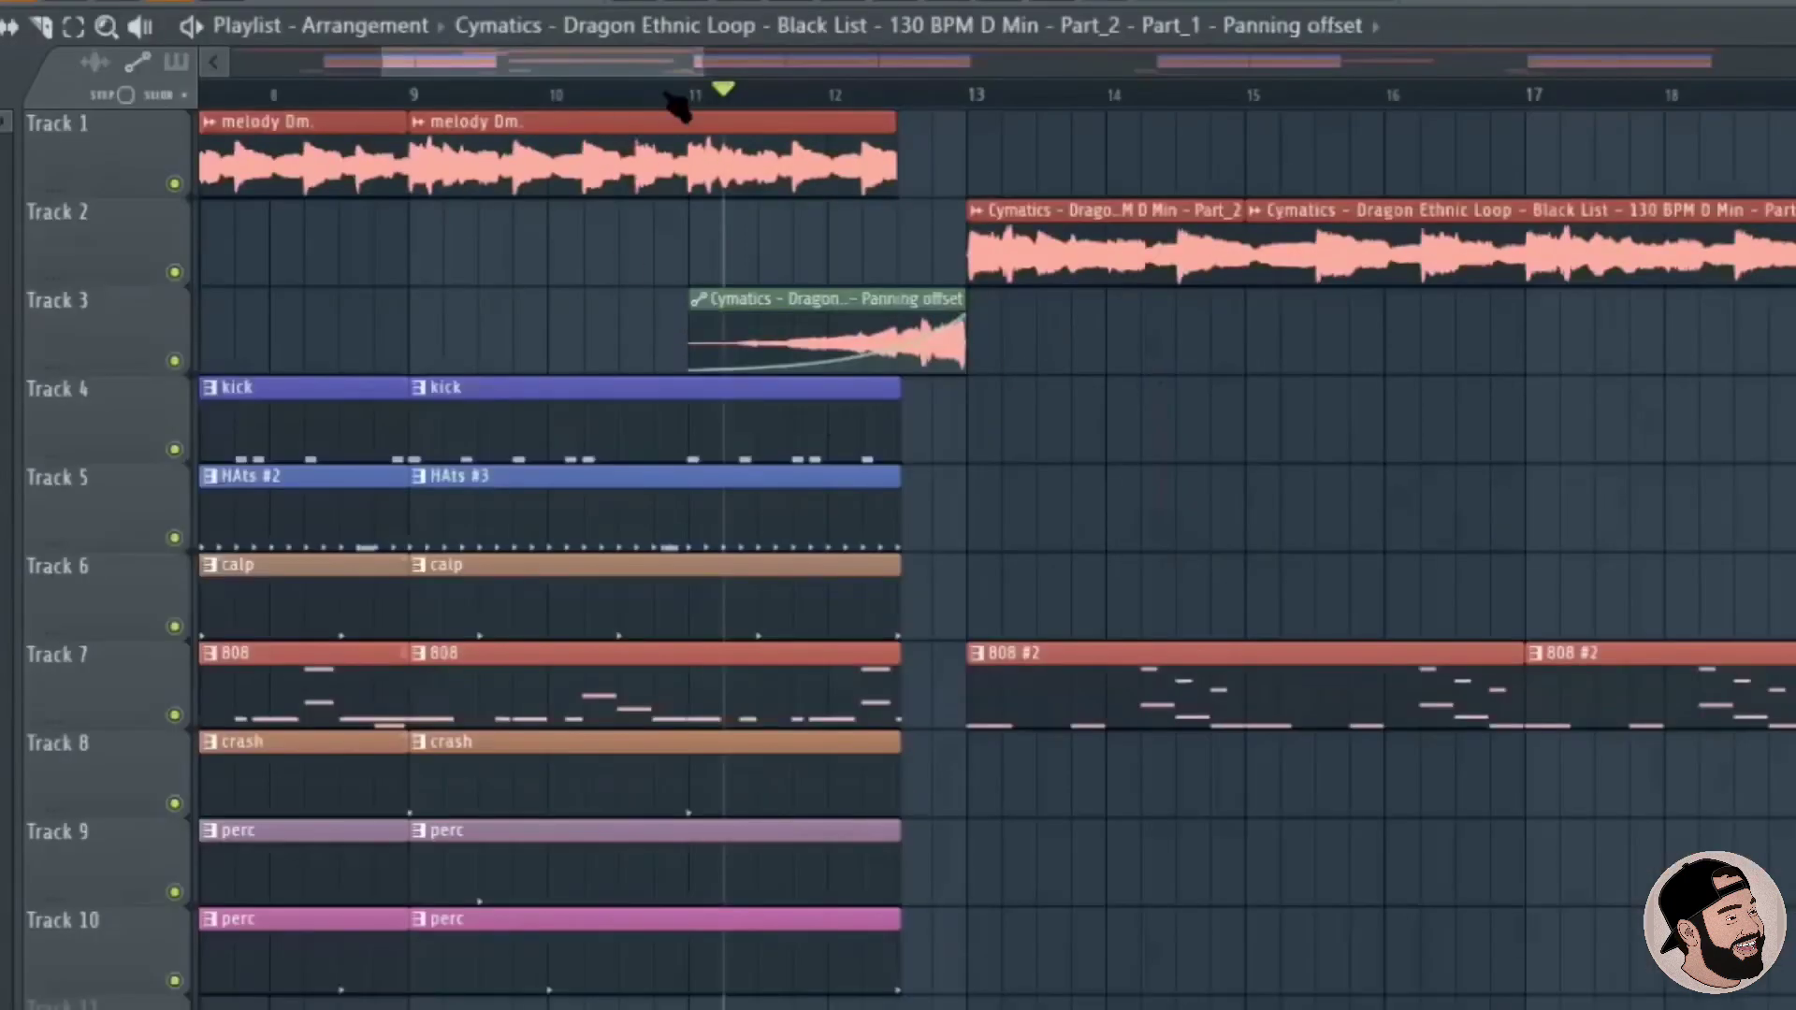
Set the playback position shortly before bar 11 and move the panning automation clip from Track 3 up to Track 2.
click(575, 29)
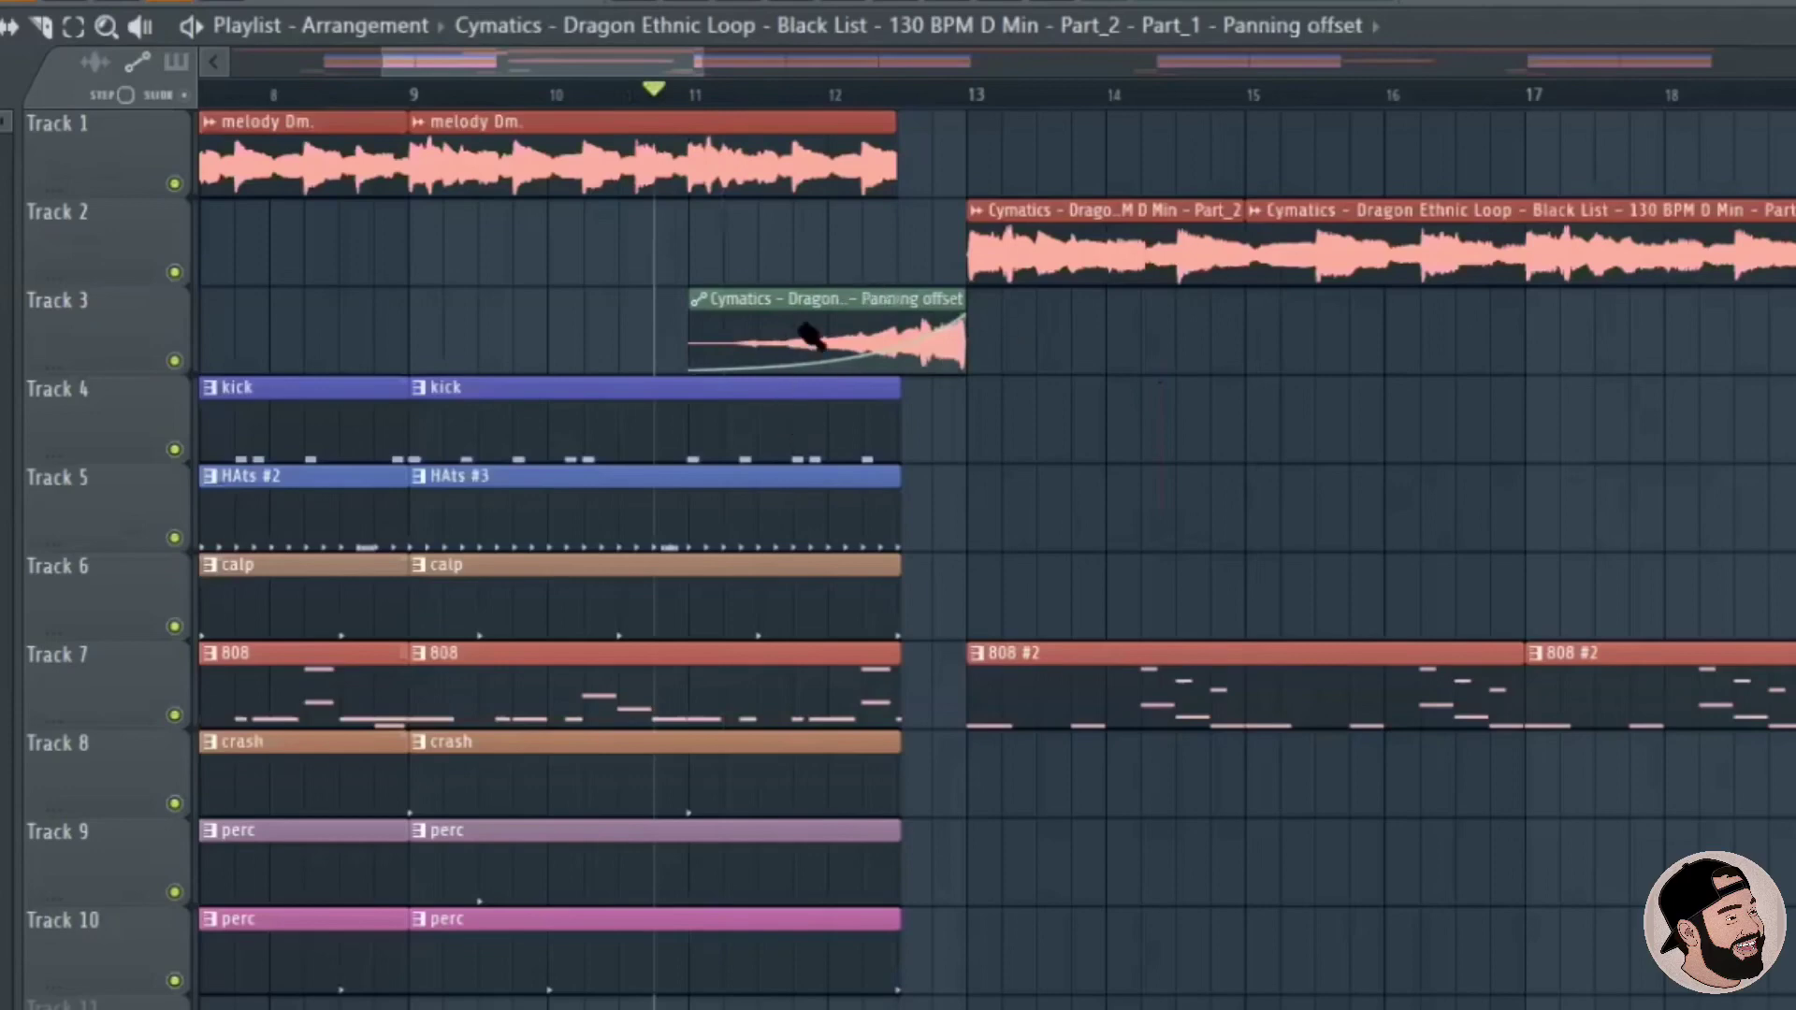
drag(775, 302, 754, 208)
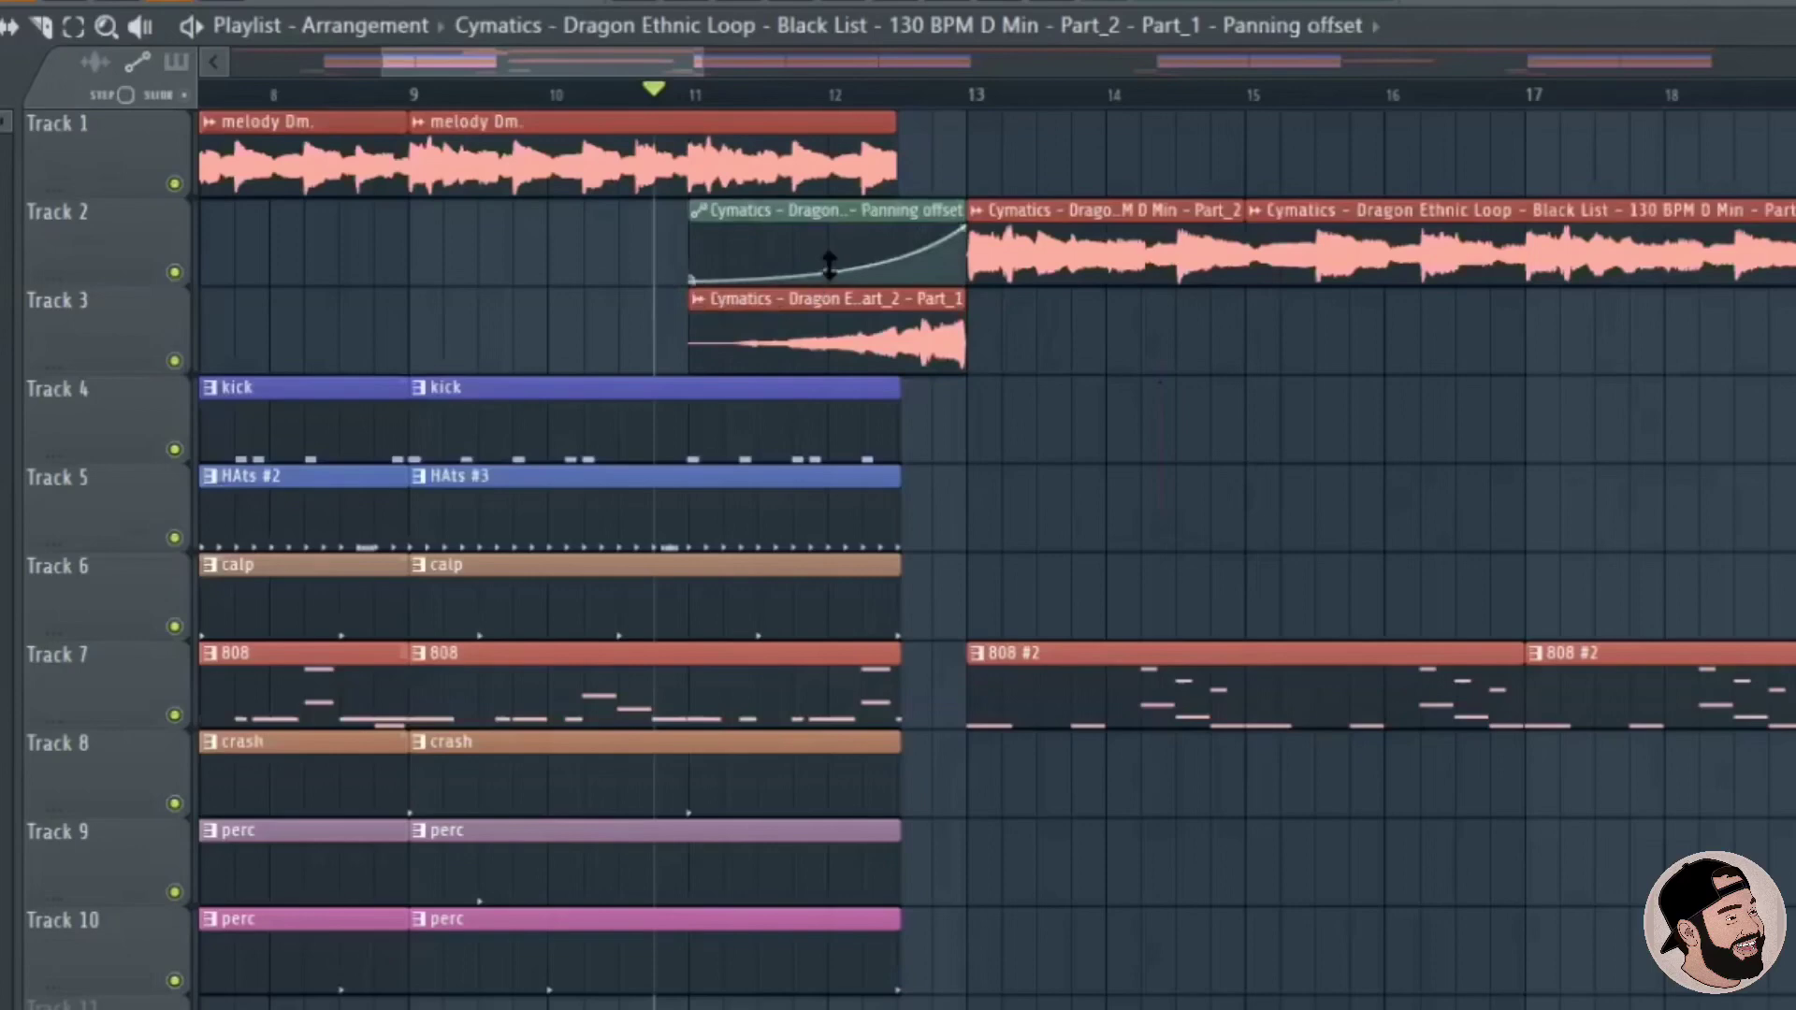
drag(827, 272, 828, 248)
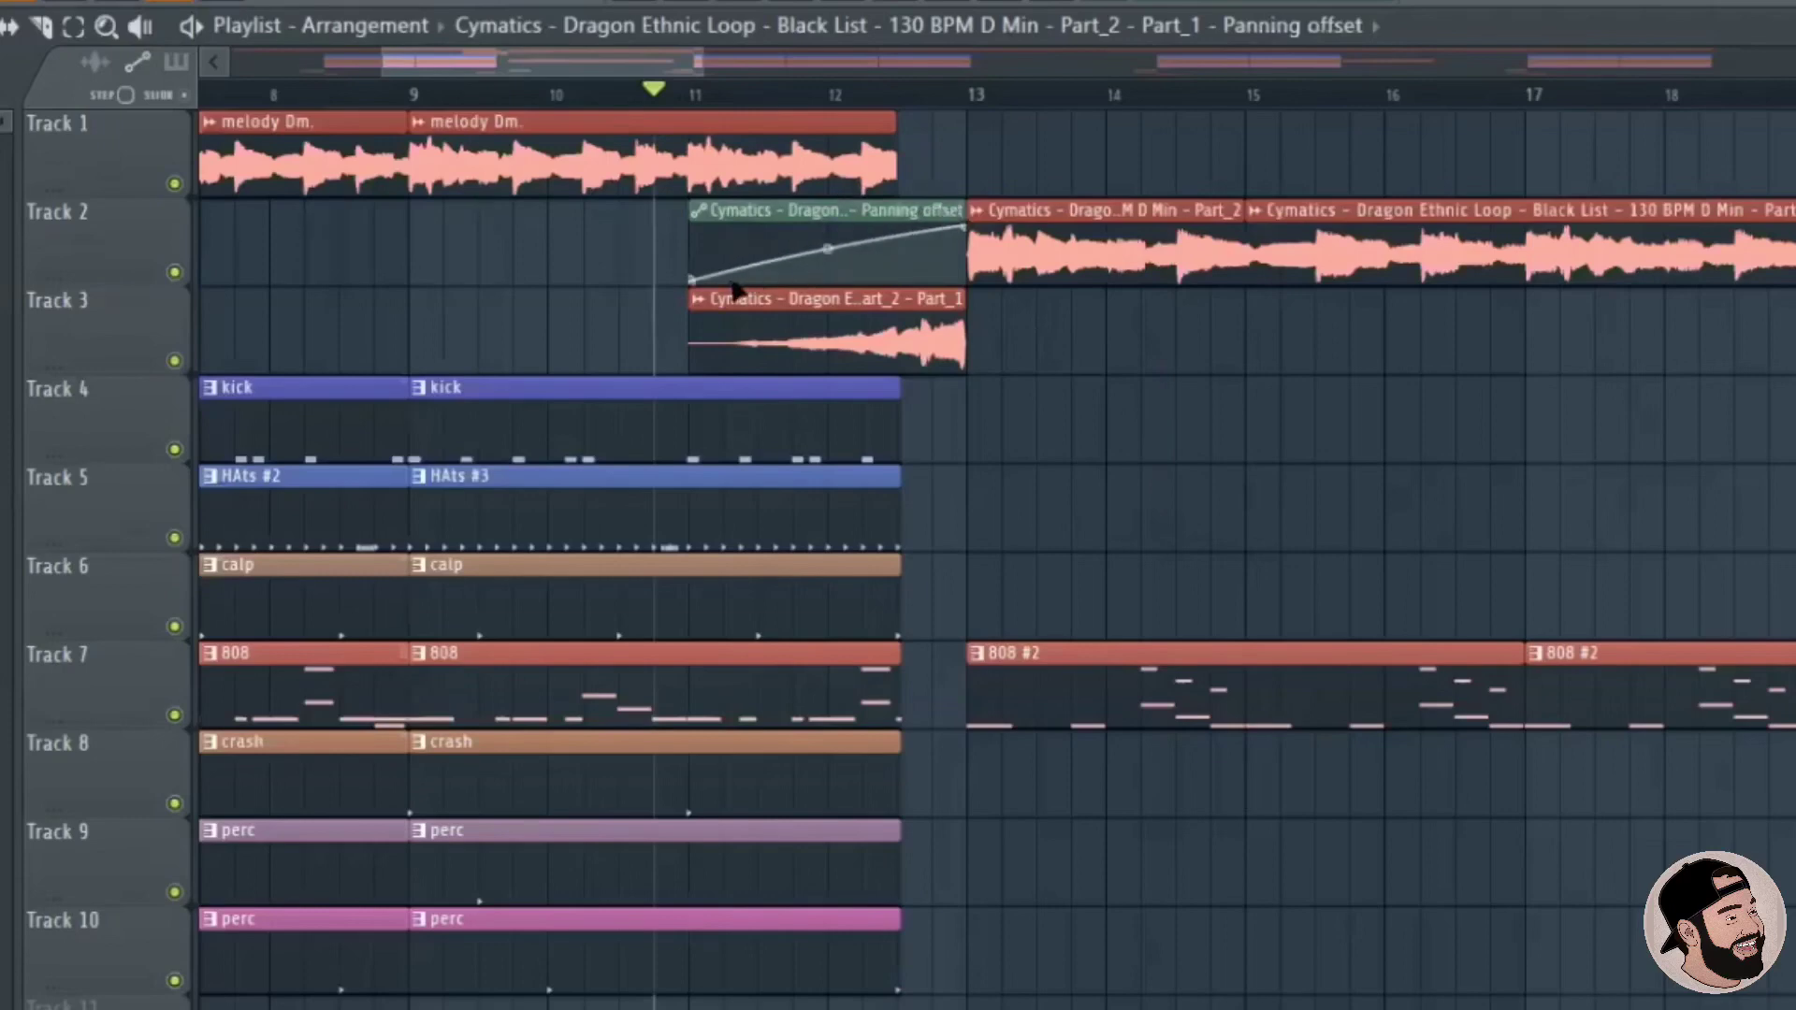
right_click(776, 242)
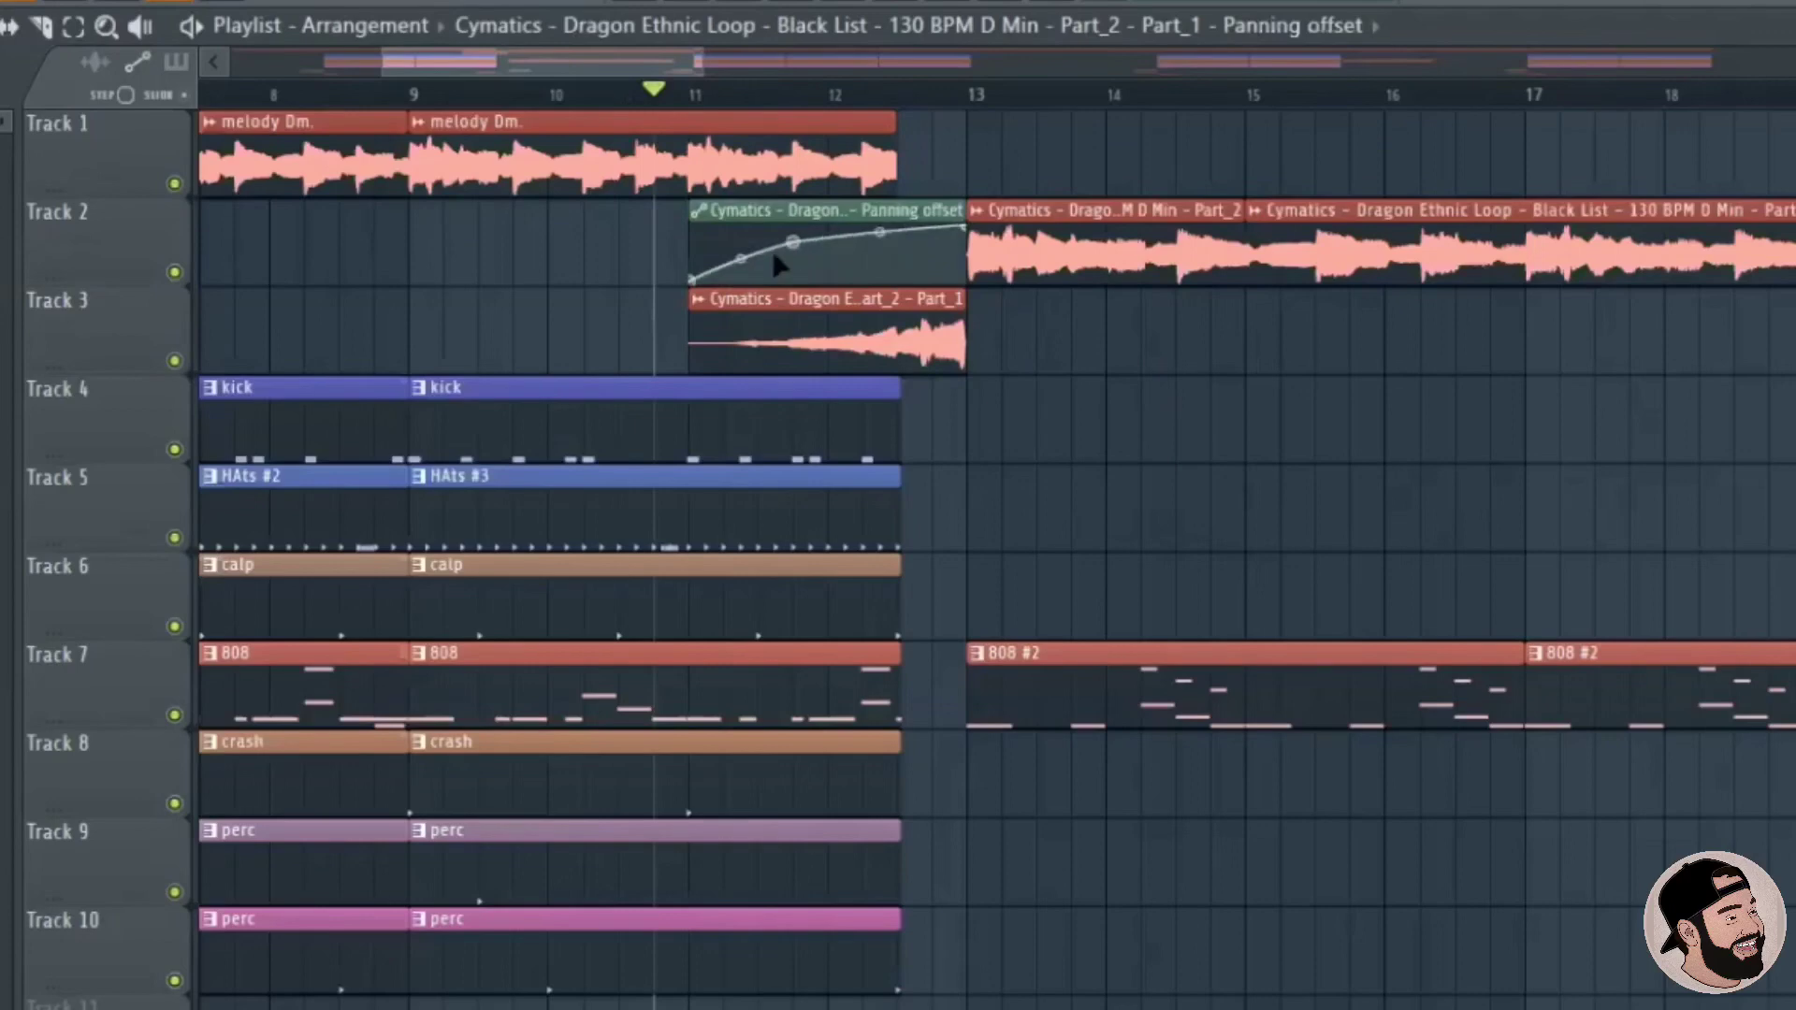
drag(741, 269, 741, 271)
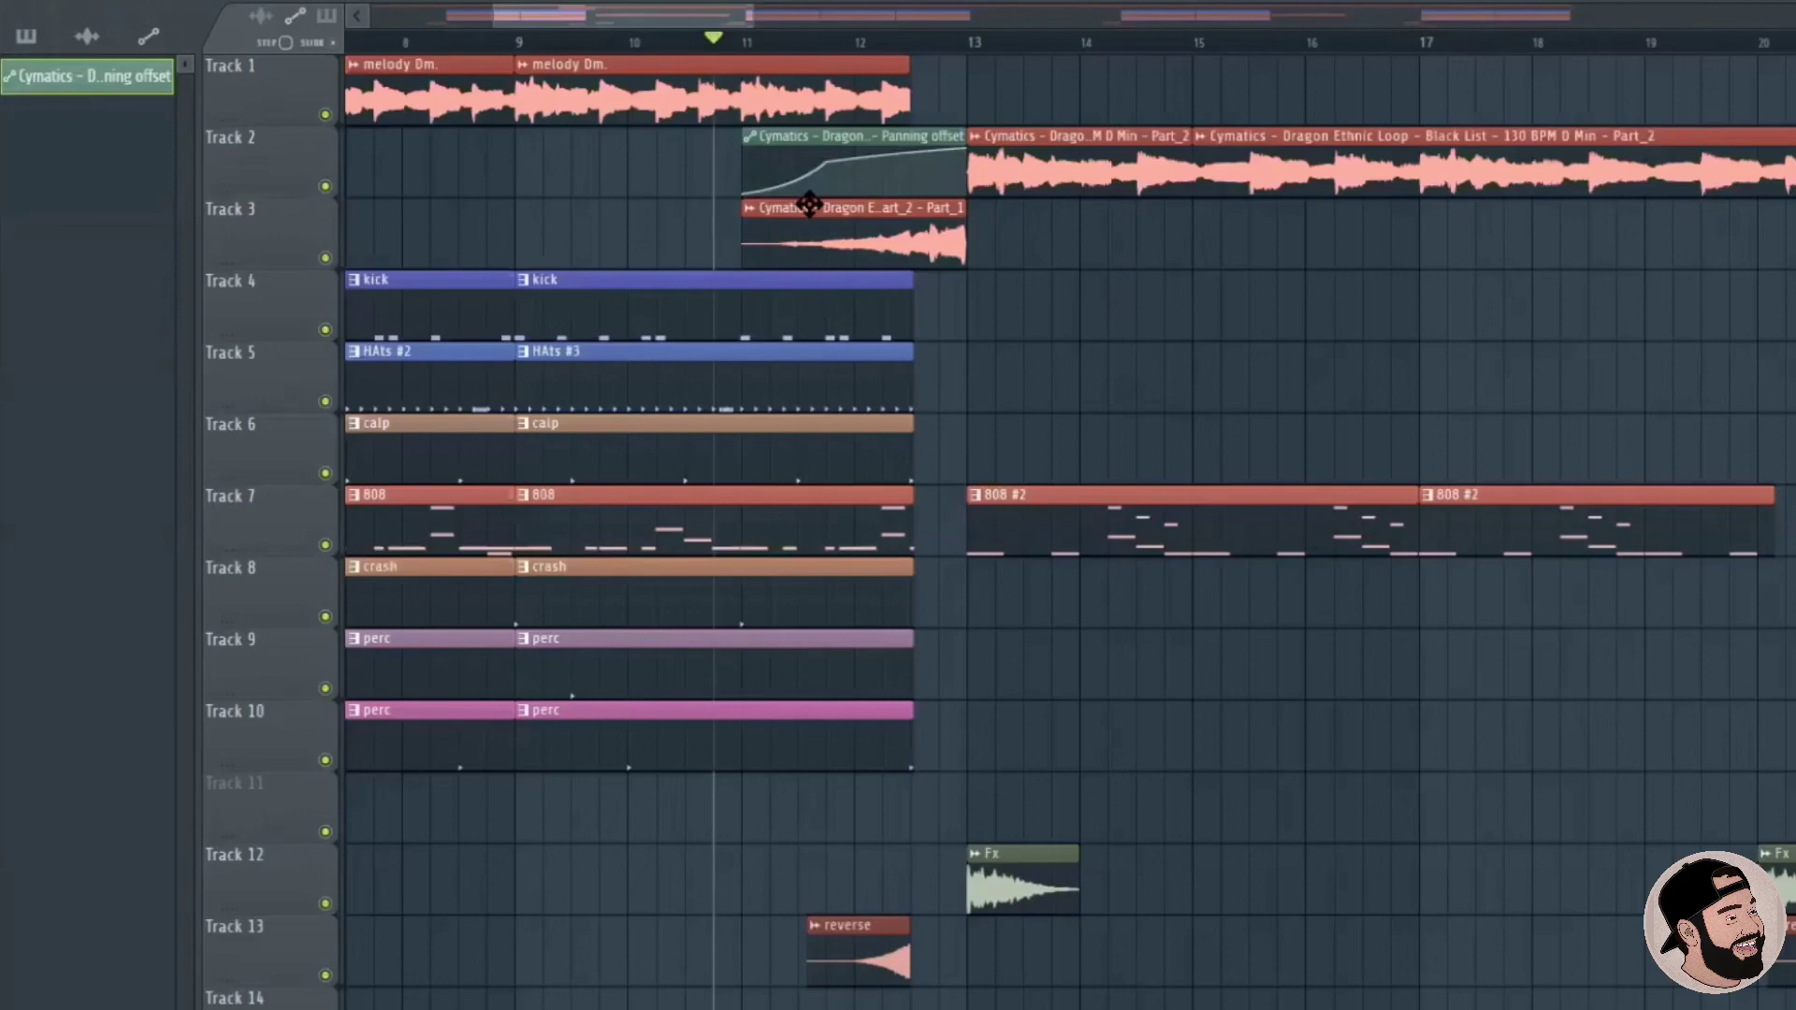
key(ctrl+z)
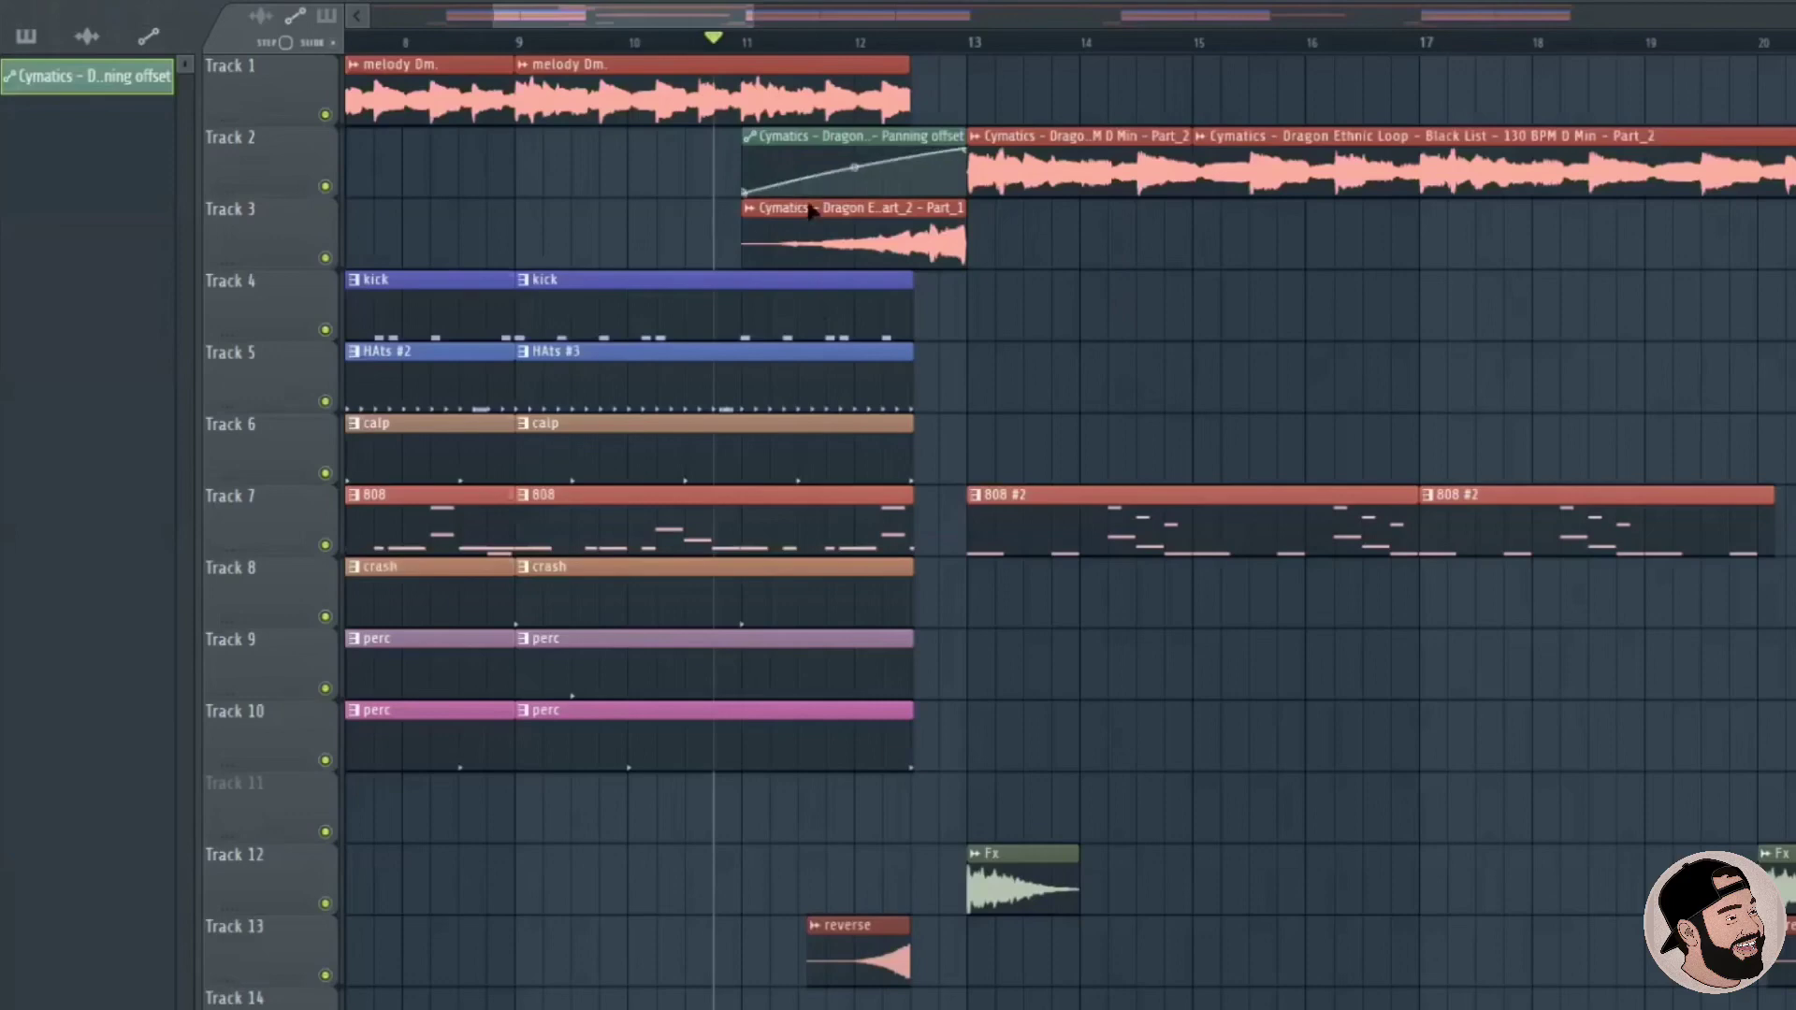
Bend the panning automation curve on Track 2 into a slow rise that steepens toward bar 13, and play the transition.
drag(855, 165, 855, 188)
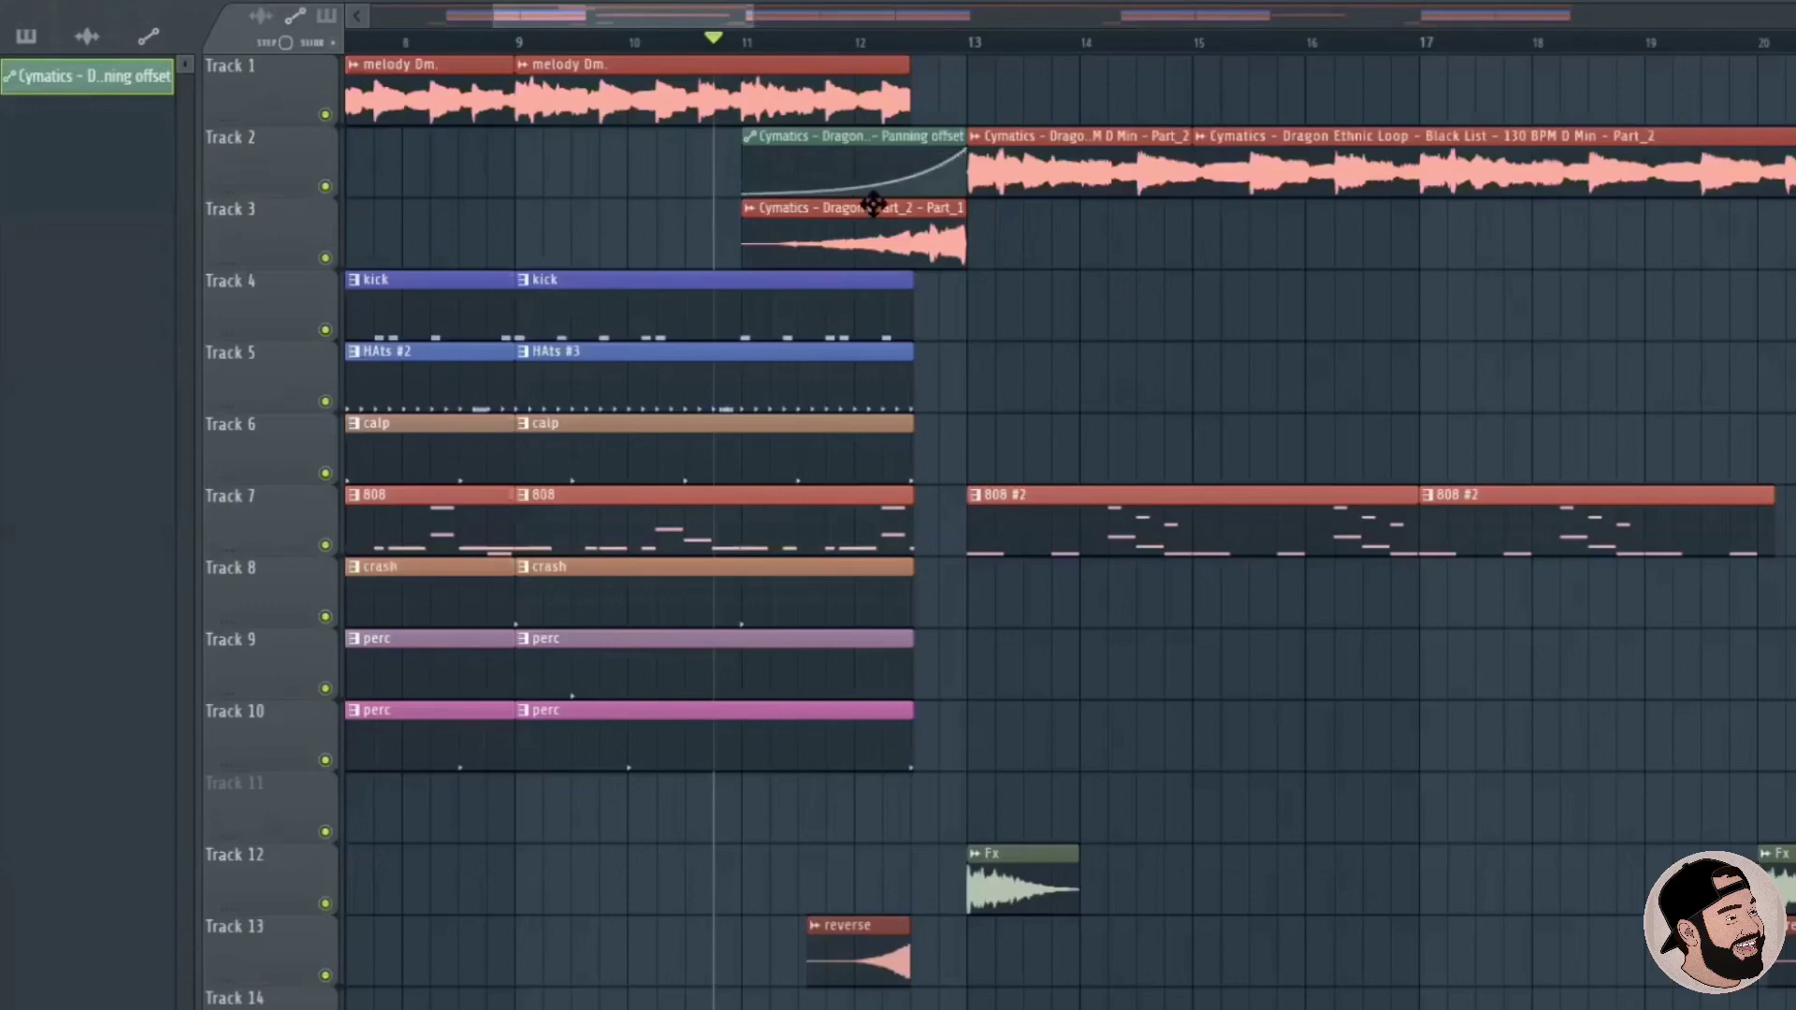
key(space)
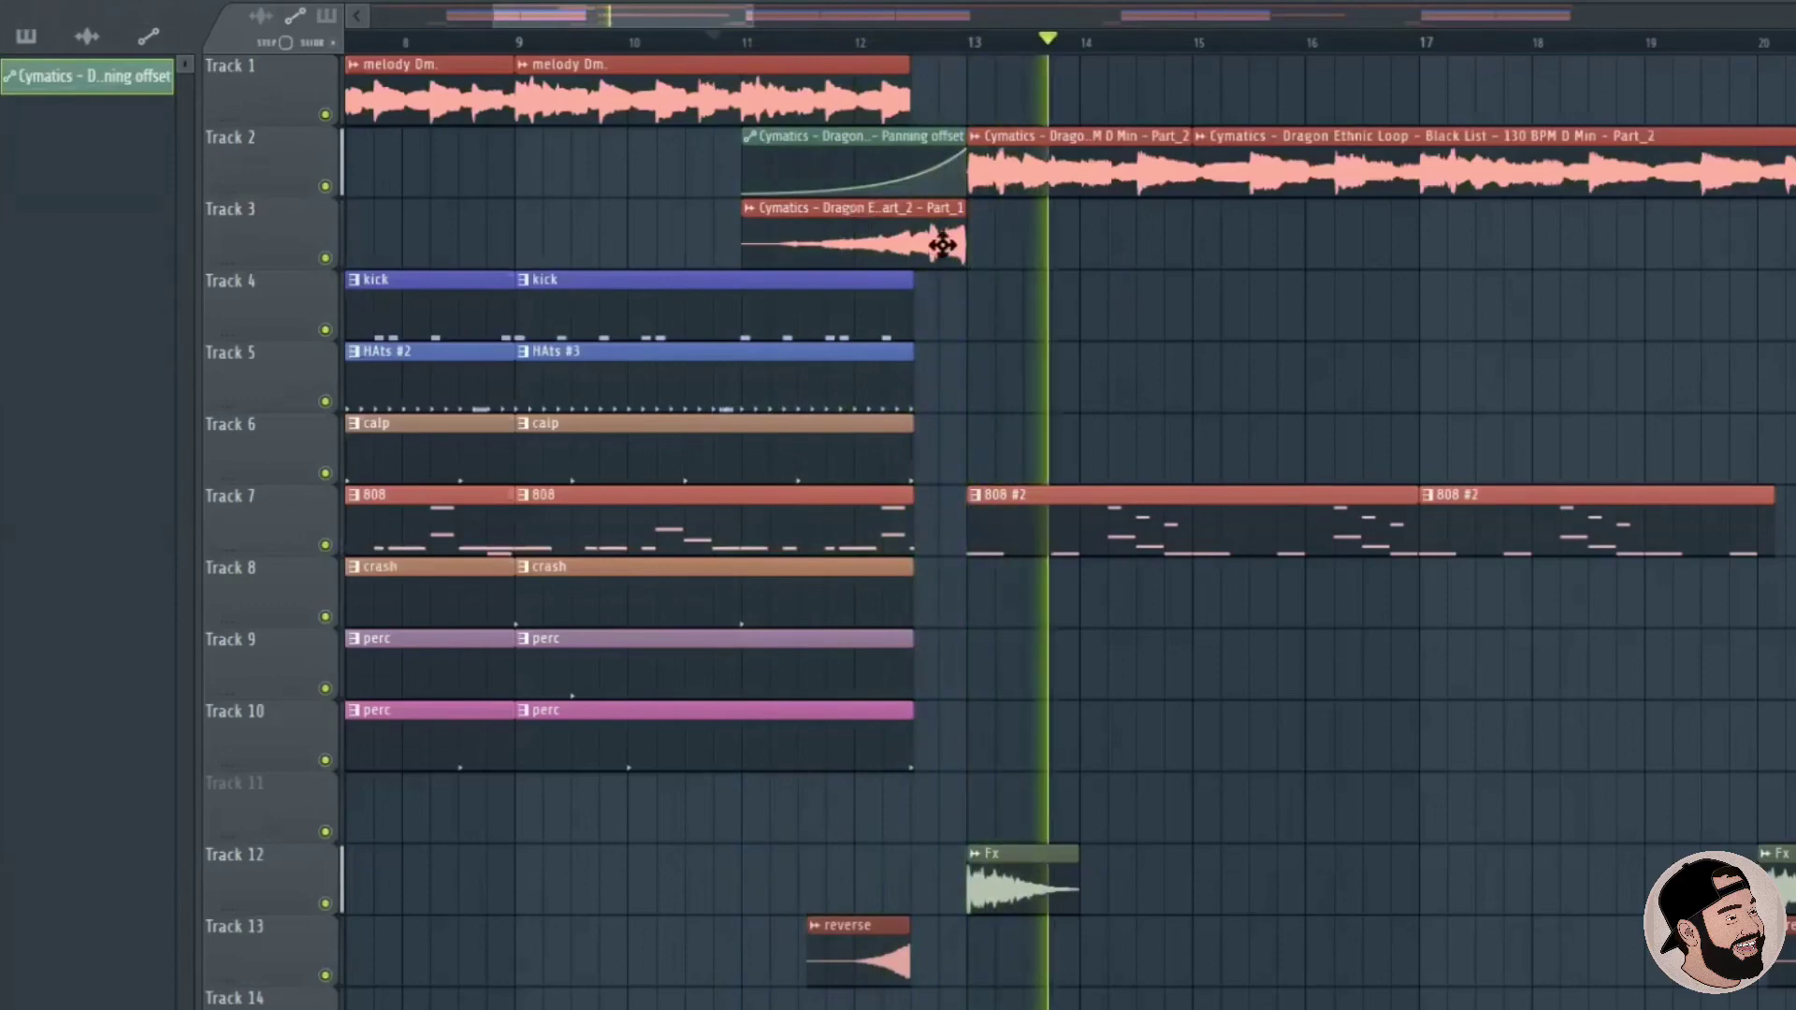
scroll(954, 294, up, 6)
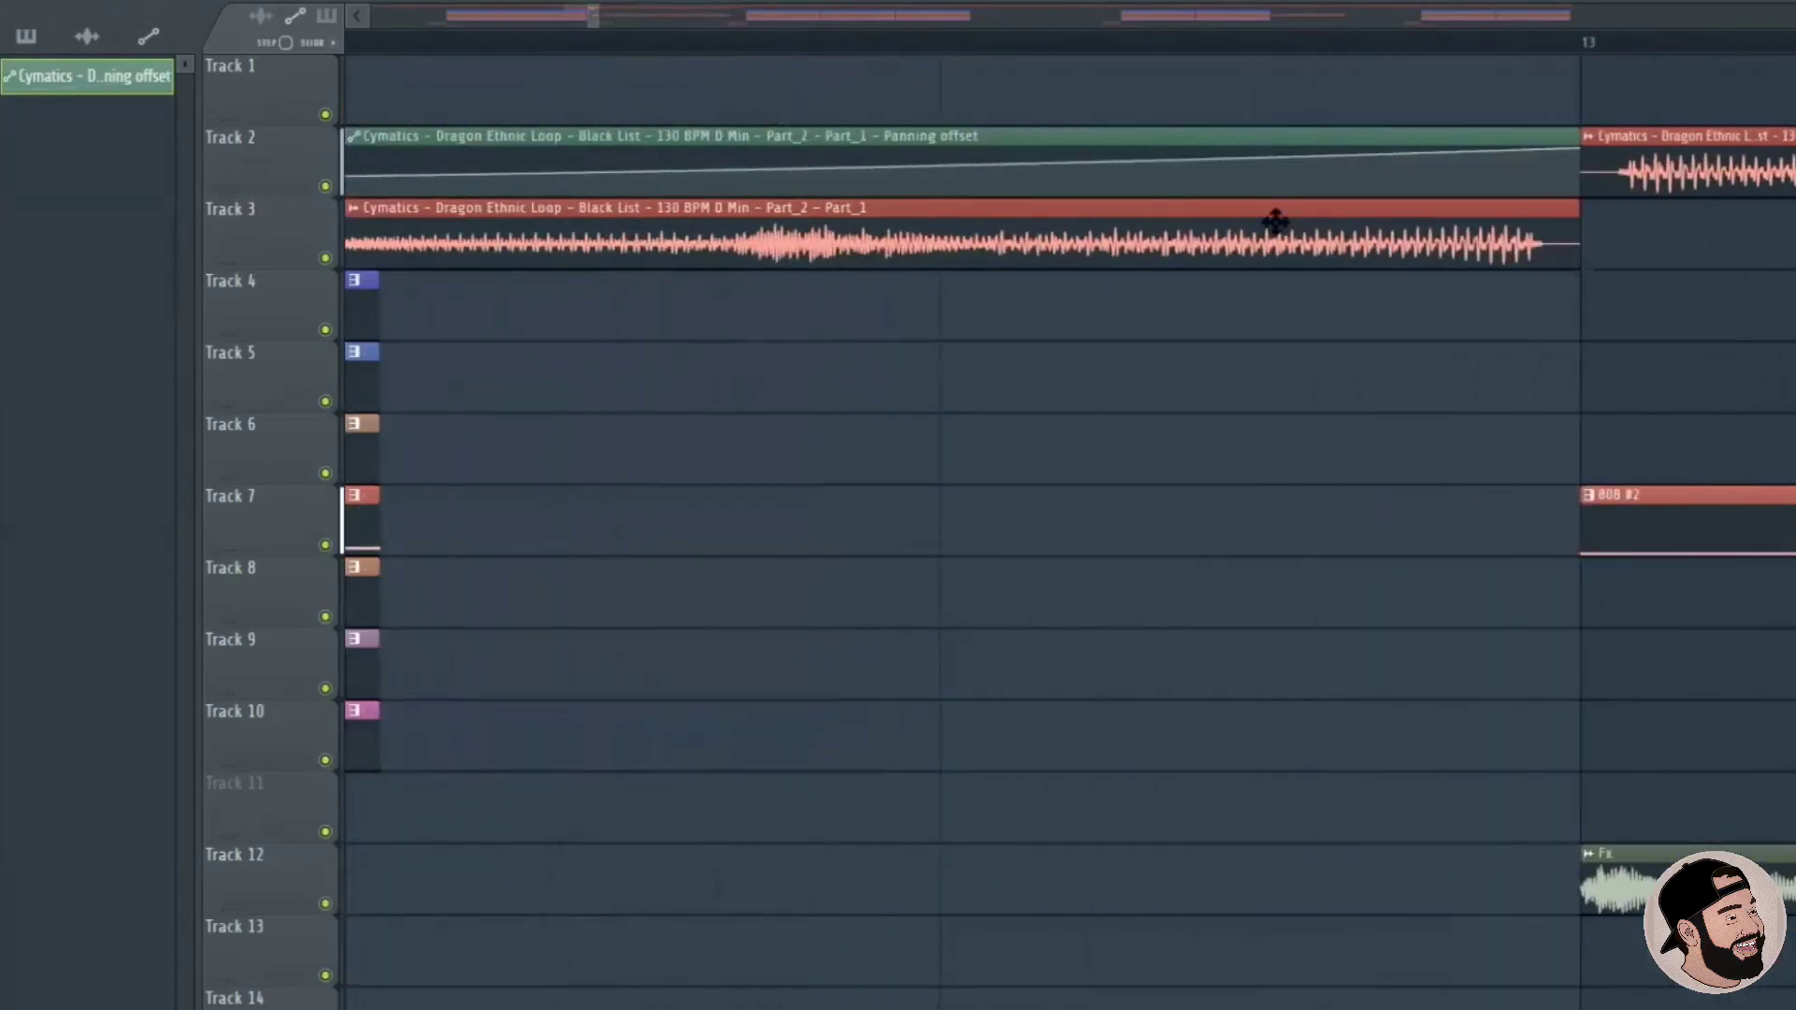
drag(1573, 229, 1532, 229)
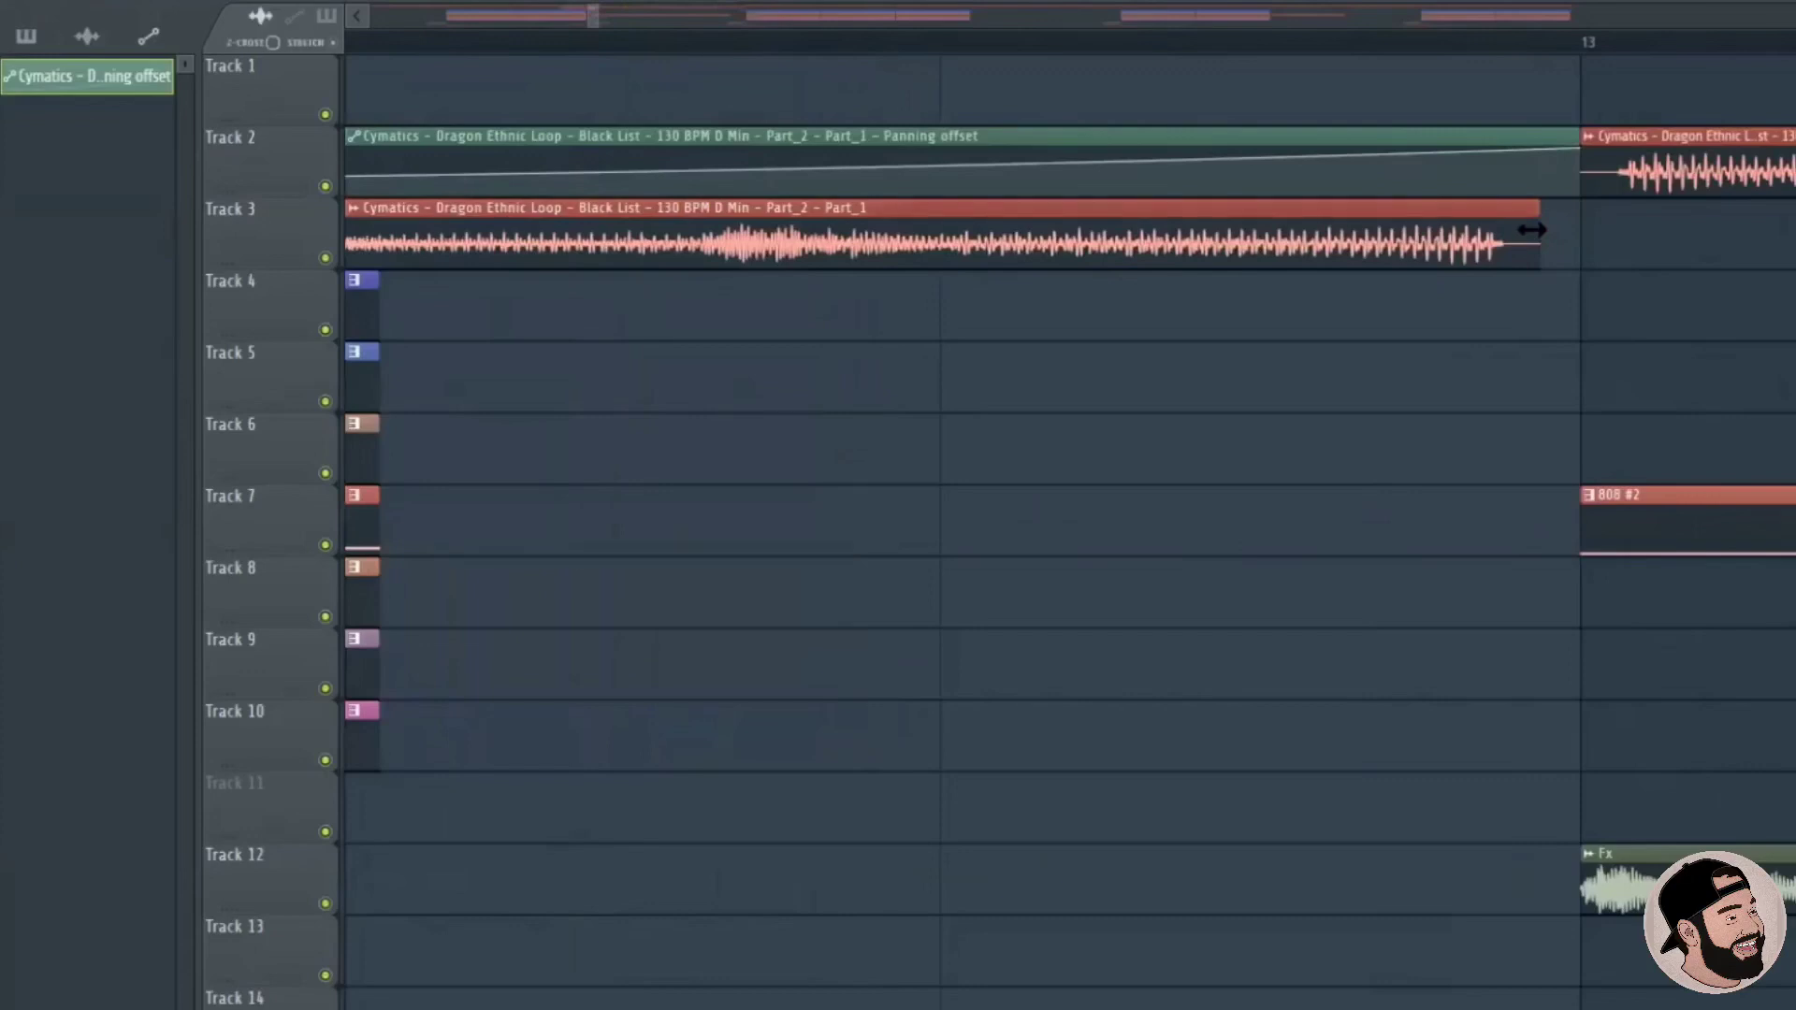
key(ctrl+z)
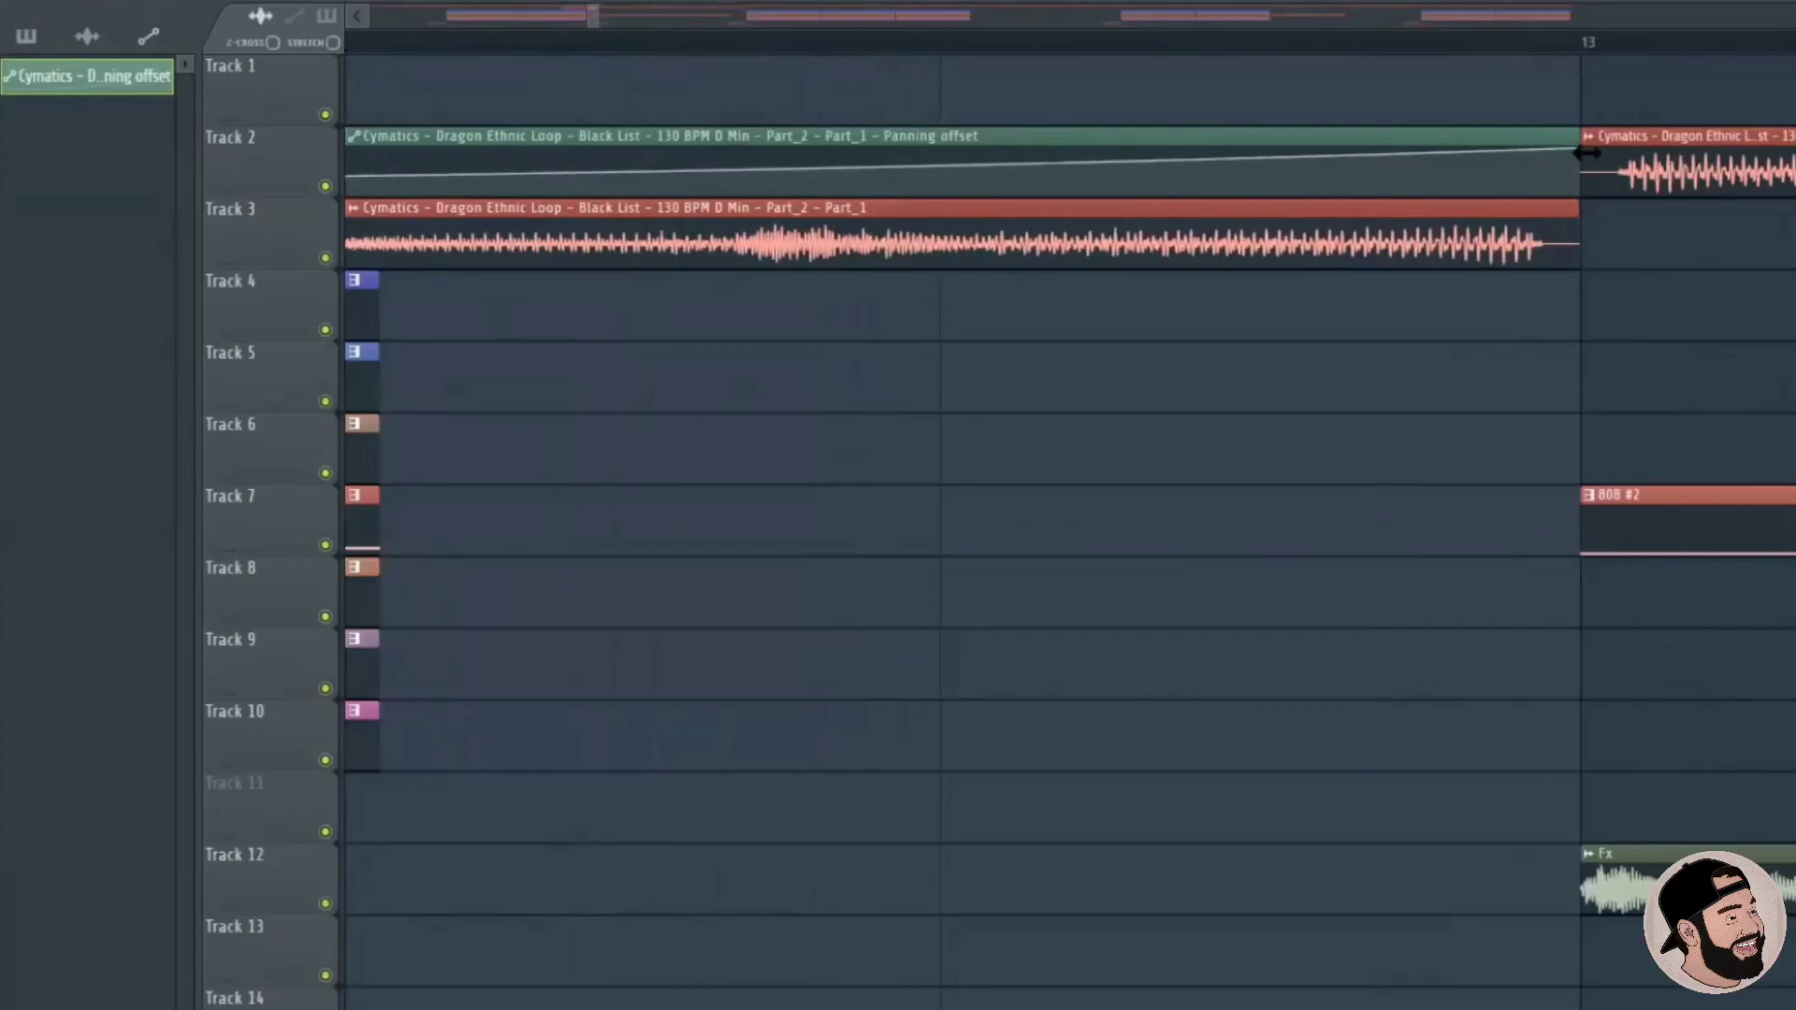
Shift the Track 2 melody so its audio starts at bar 13, and trim the silent tail off the reversed clip on Track 3.
drag(1583, 160, 1622, 173)
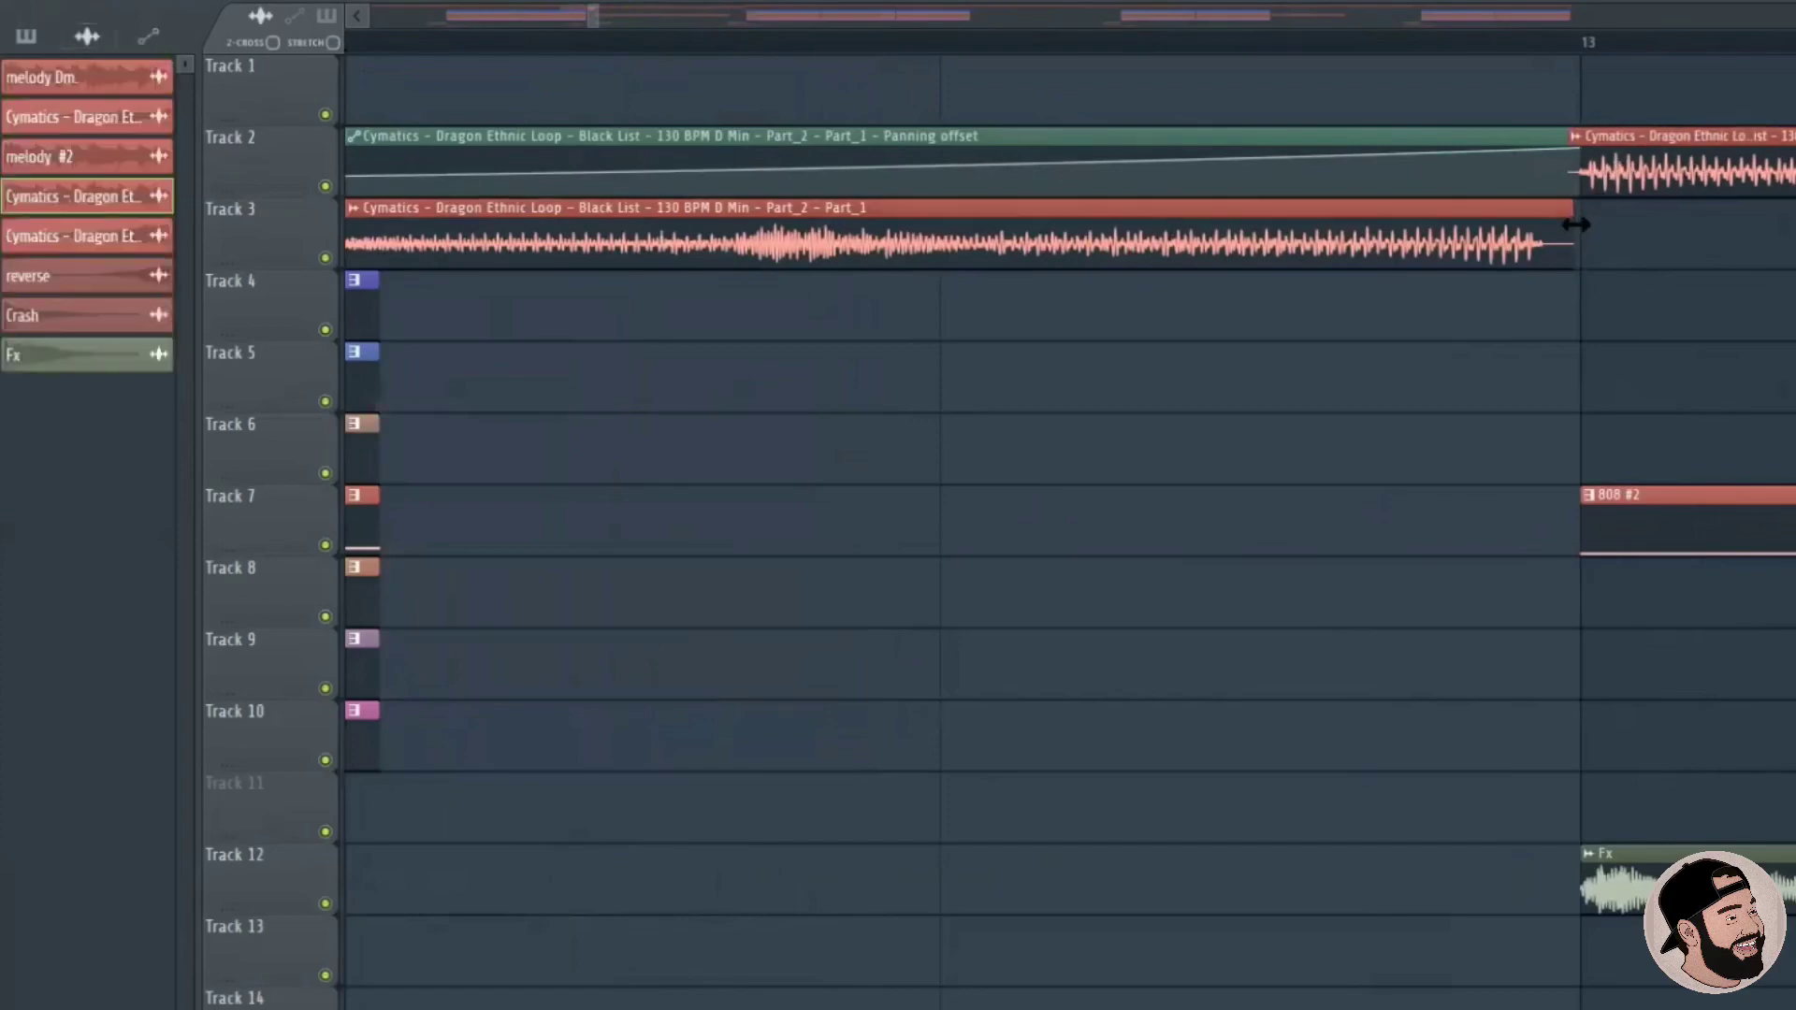
drag(1577, 238, 1540, 237)
Set the reversed sample's declicking mode to Generic (bleeding) and move its clip on Track 3 so it ends at bar 13.
double_click(1512, 238)
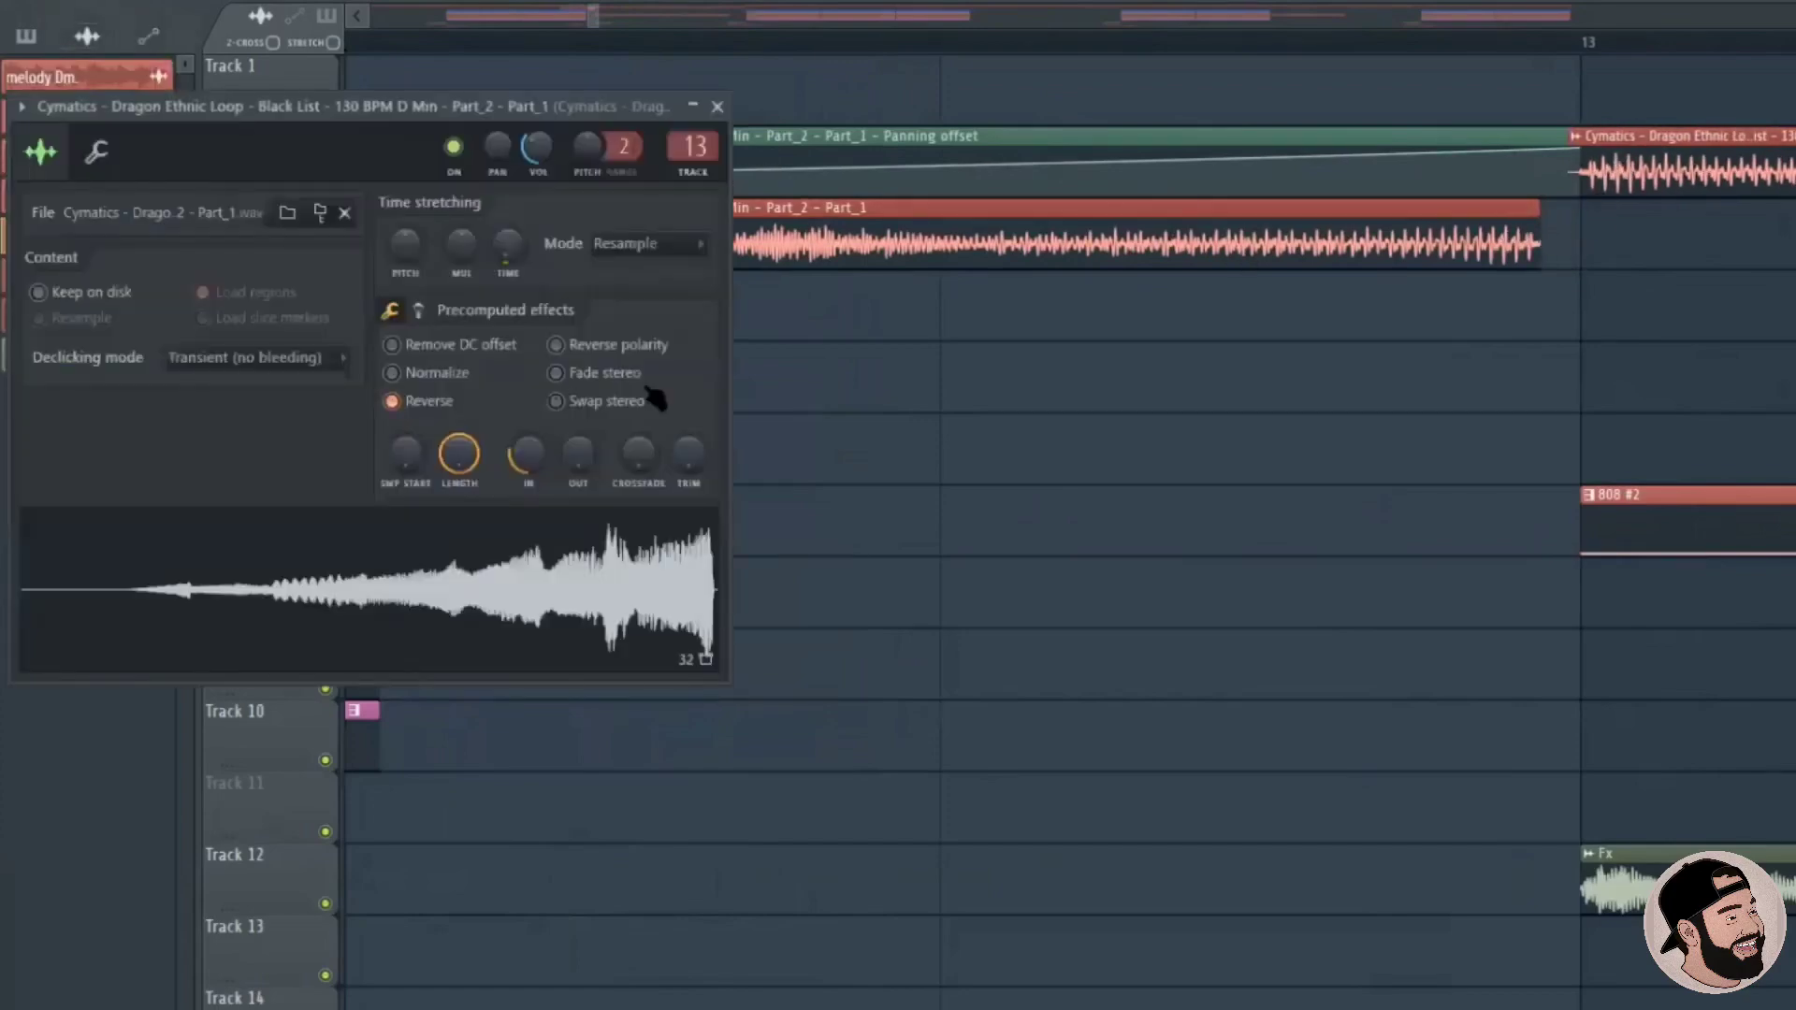
click(254, 357)
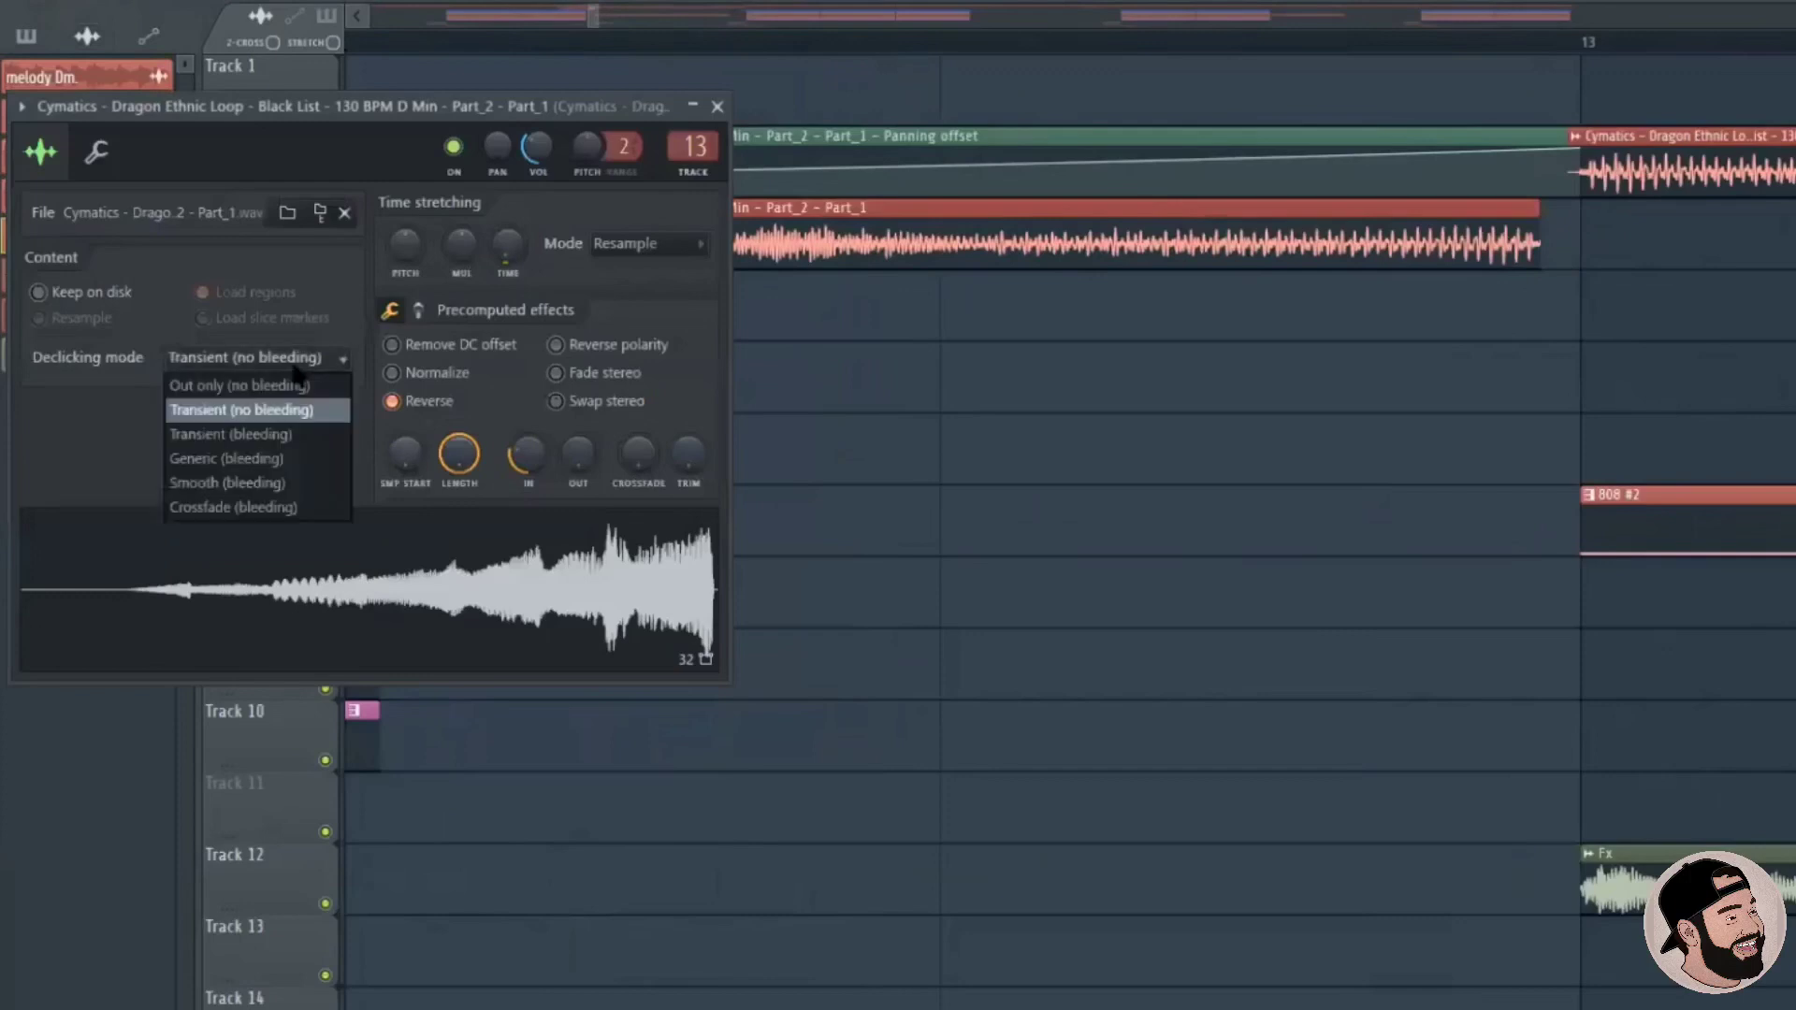
click(234, 453)
click(1460, 222)
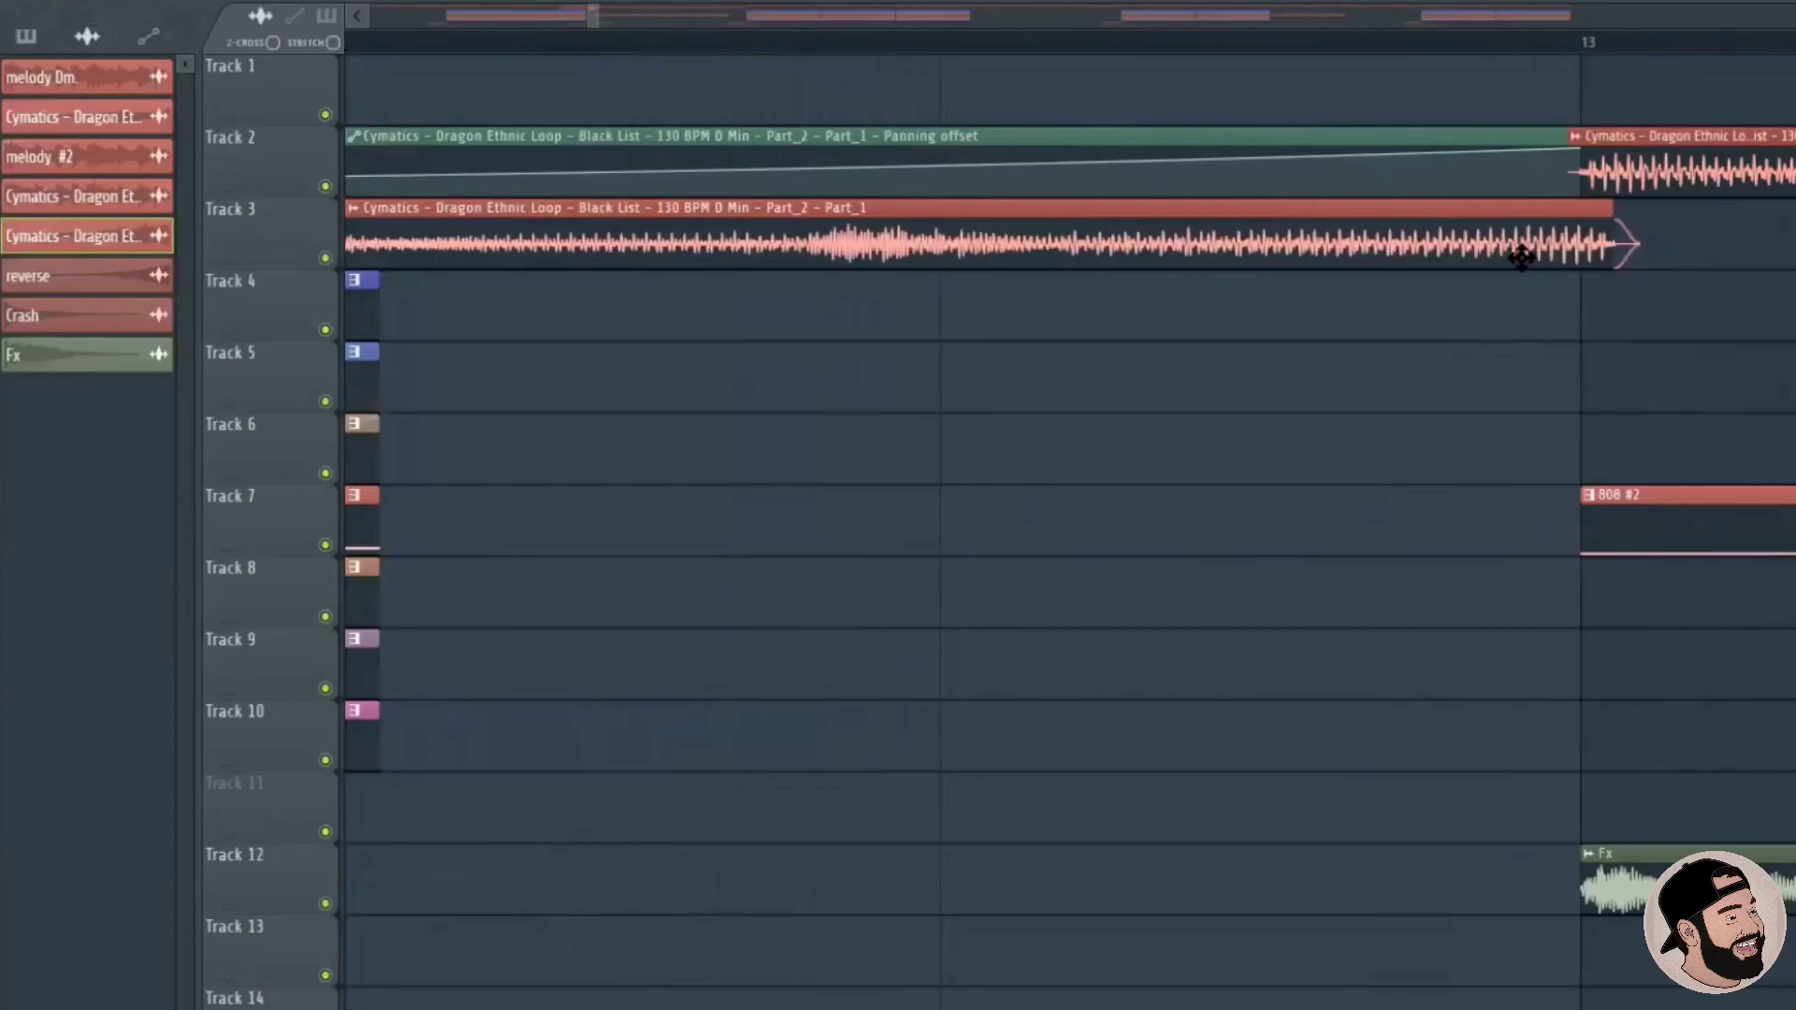
scroll(1521, 257, down, 10)
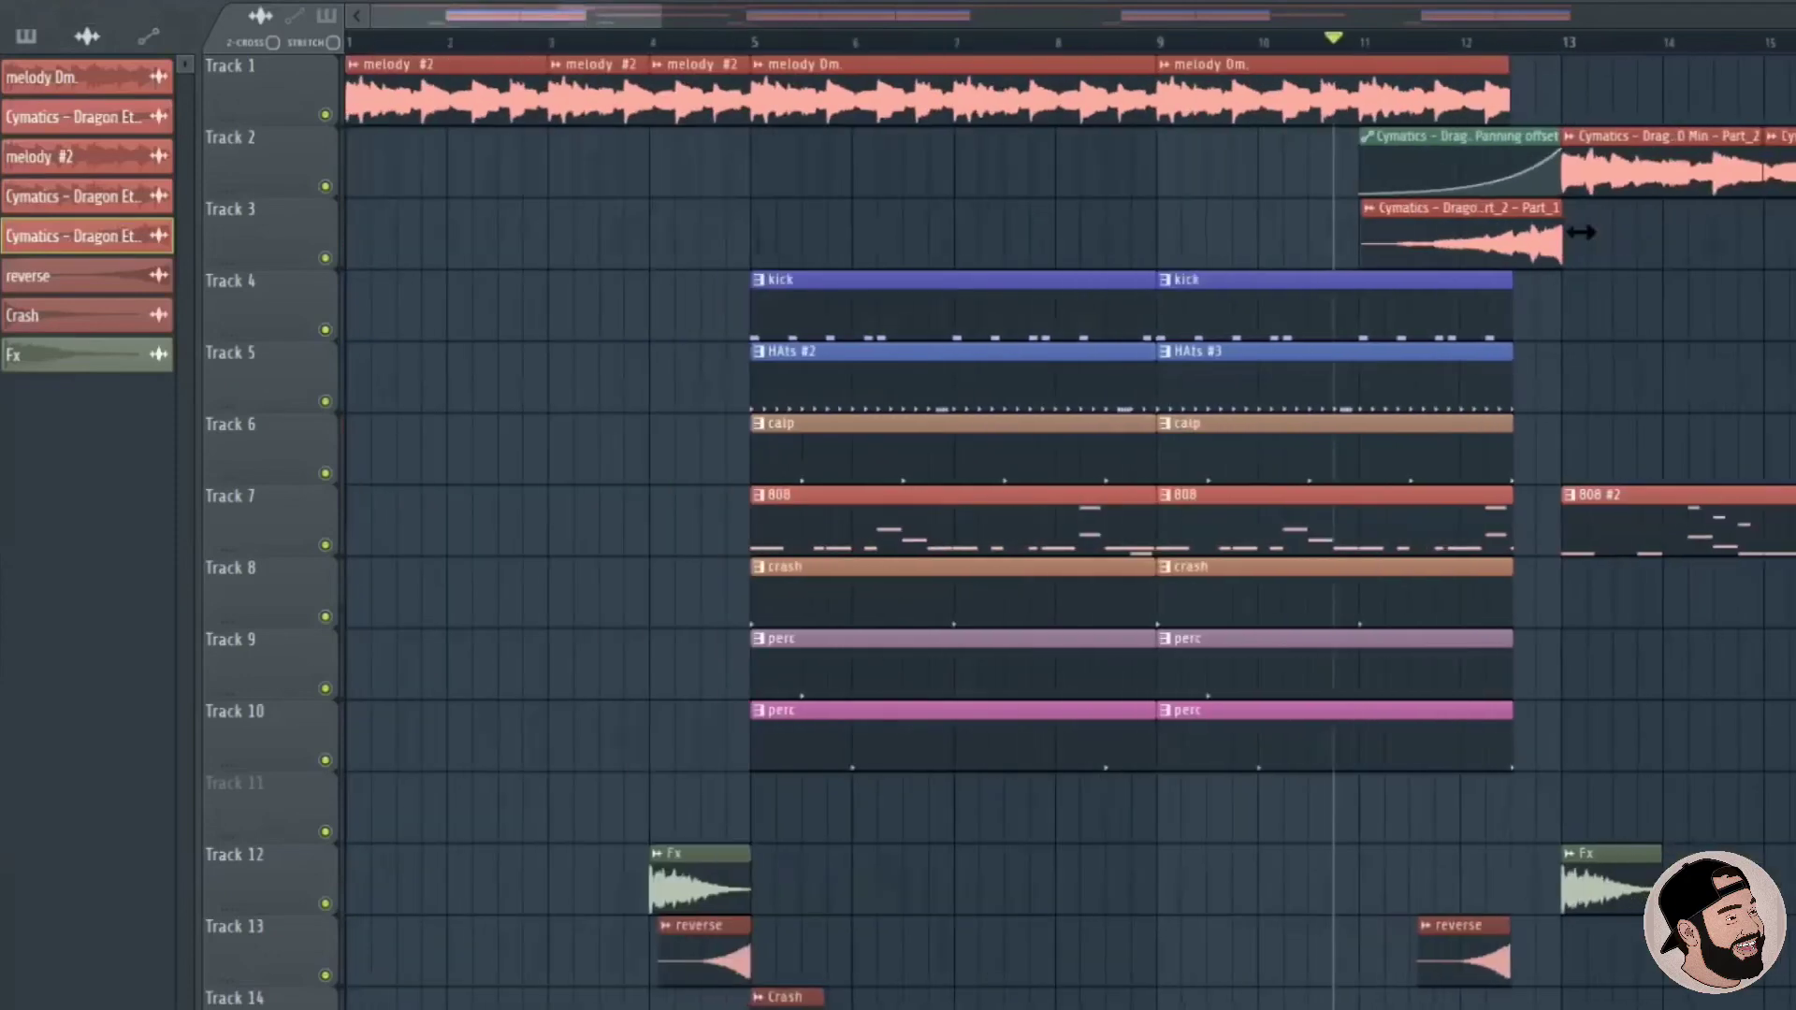
Create a volume automation clip for the reversed clip on Track 3 and lower its start point to the minimum.
double_click(1516, 243)
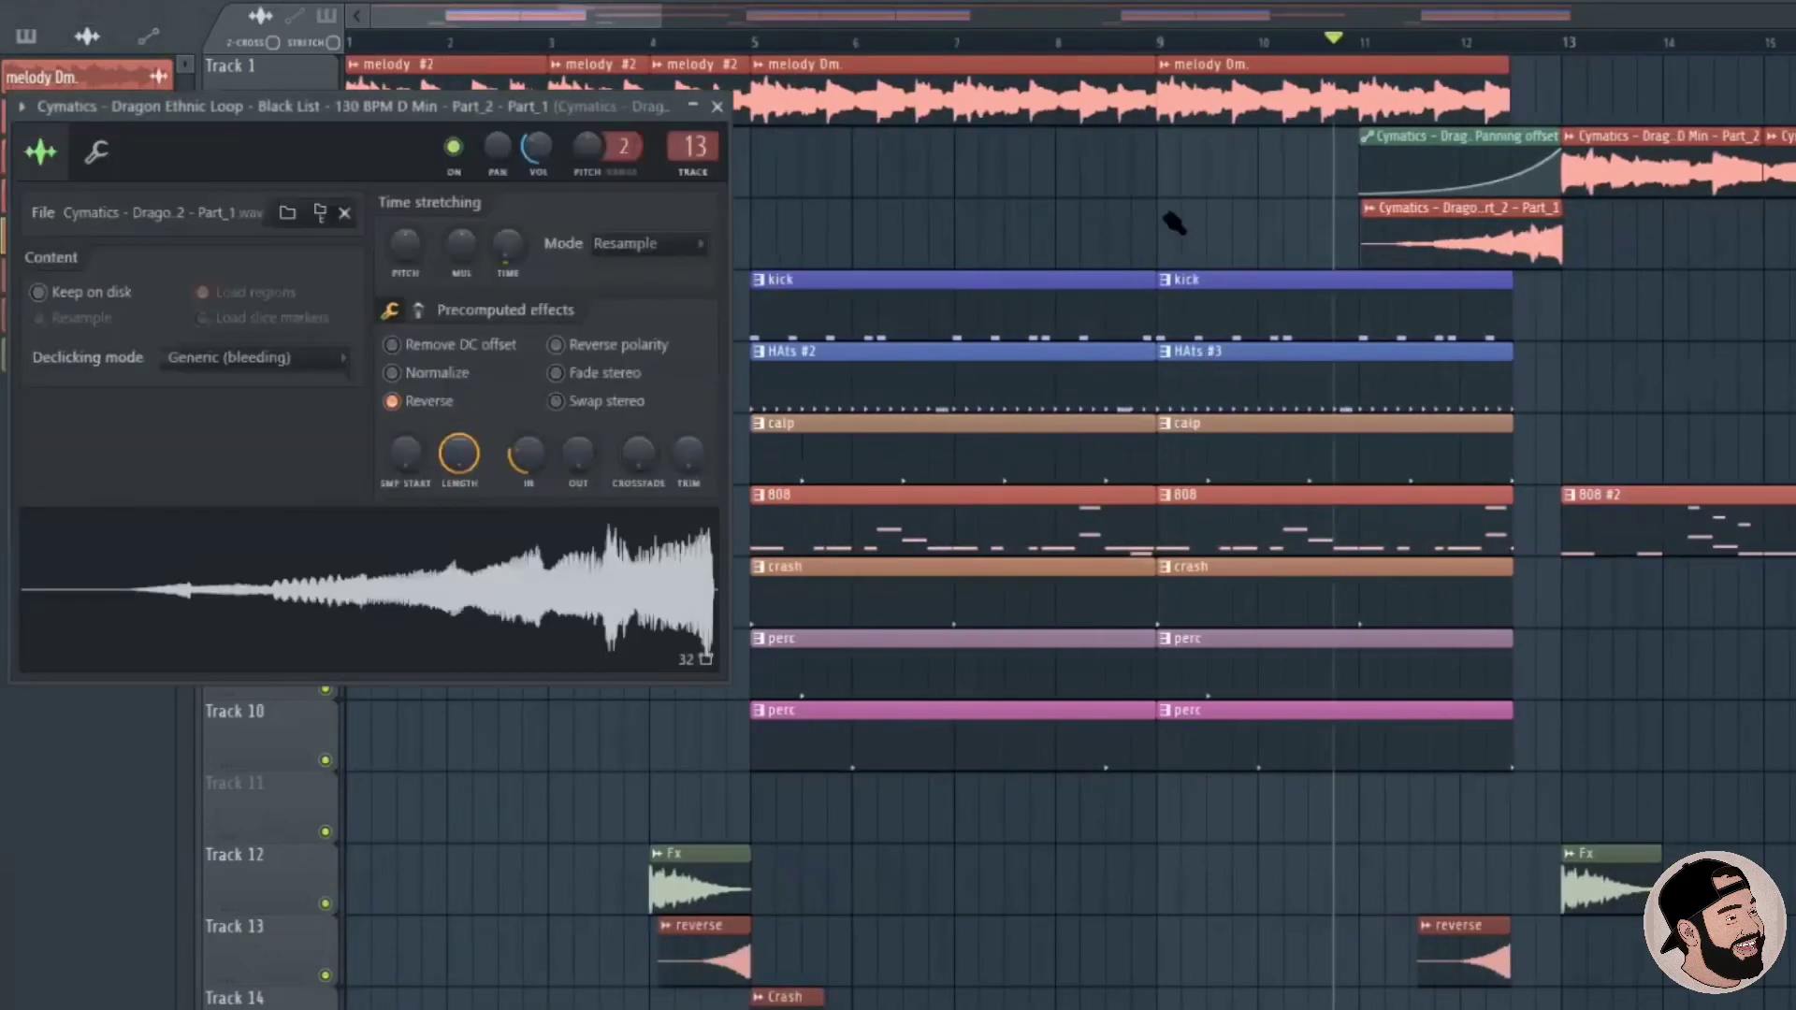
key(Escape)
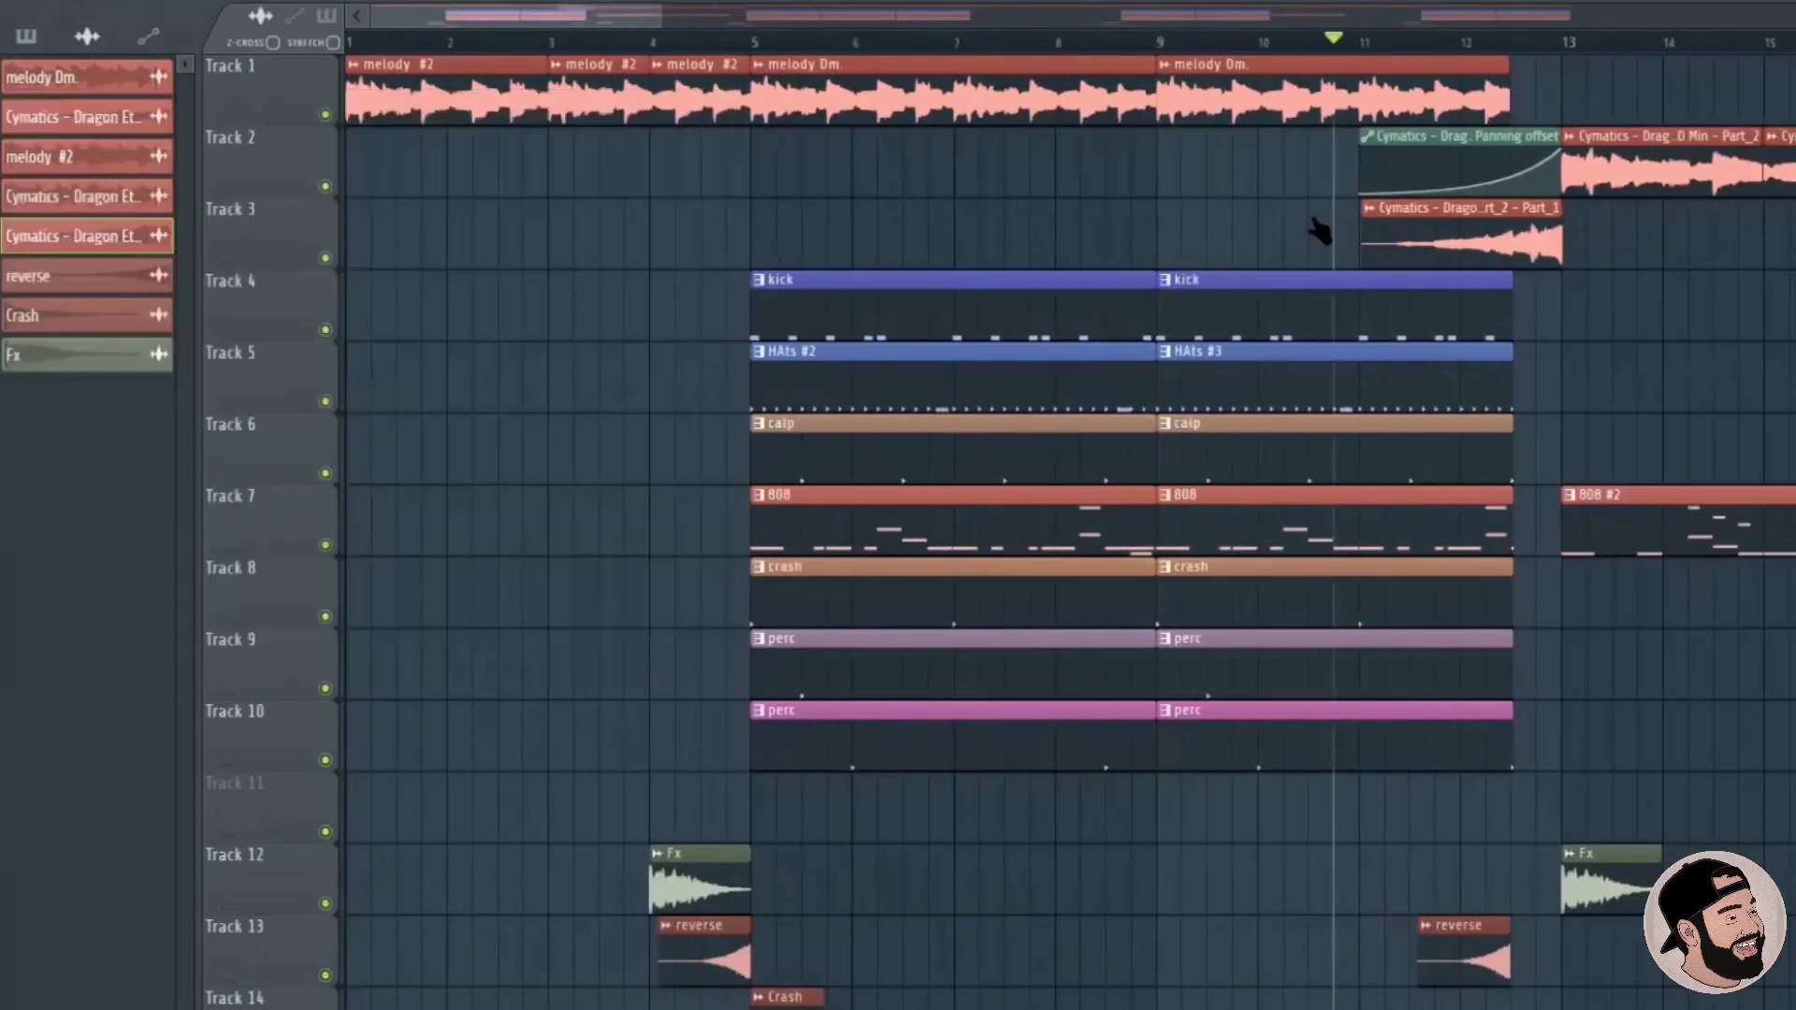
click(1369, 210)
mouse_move(1635, 434)
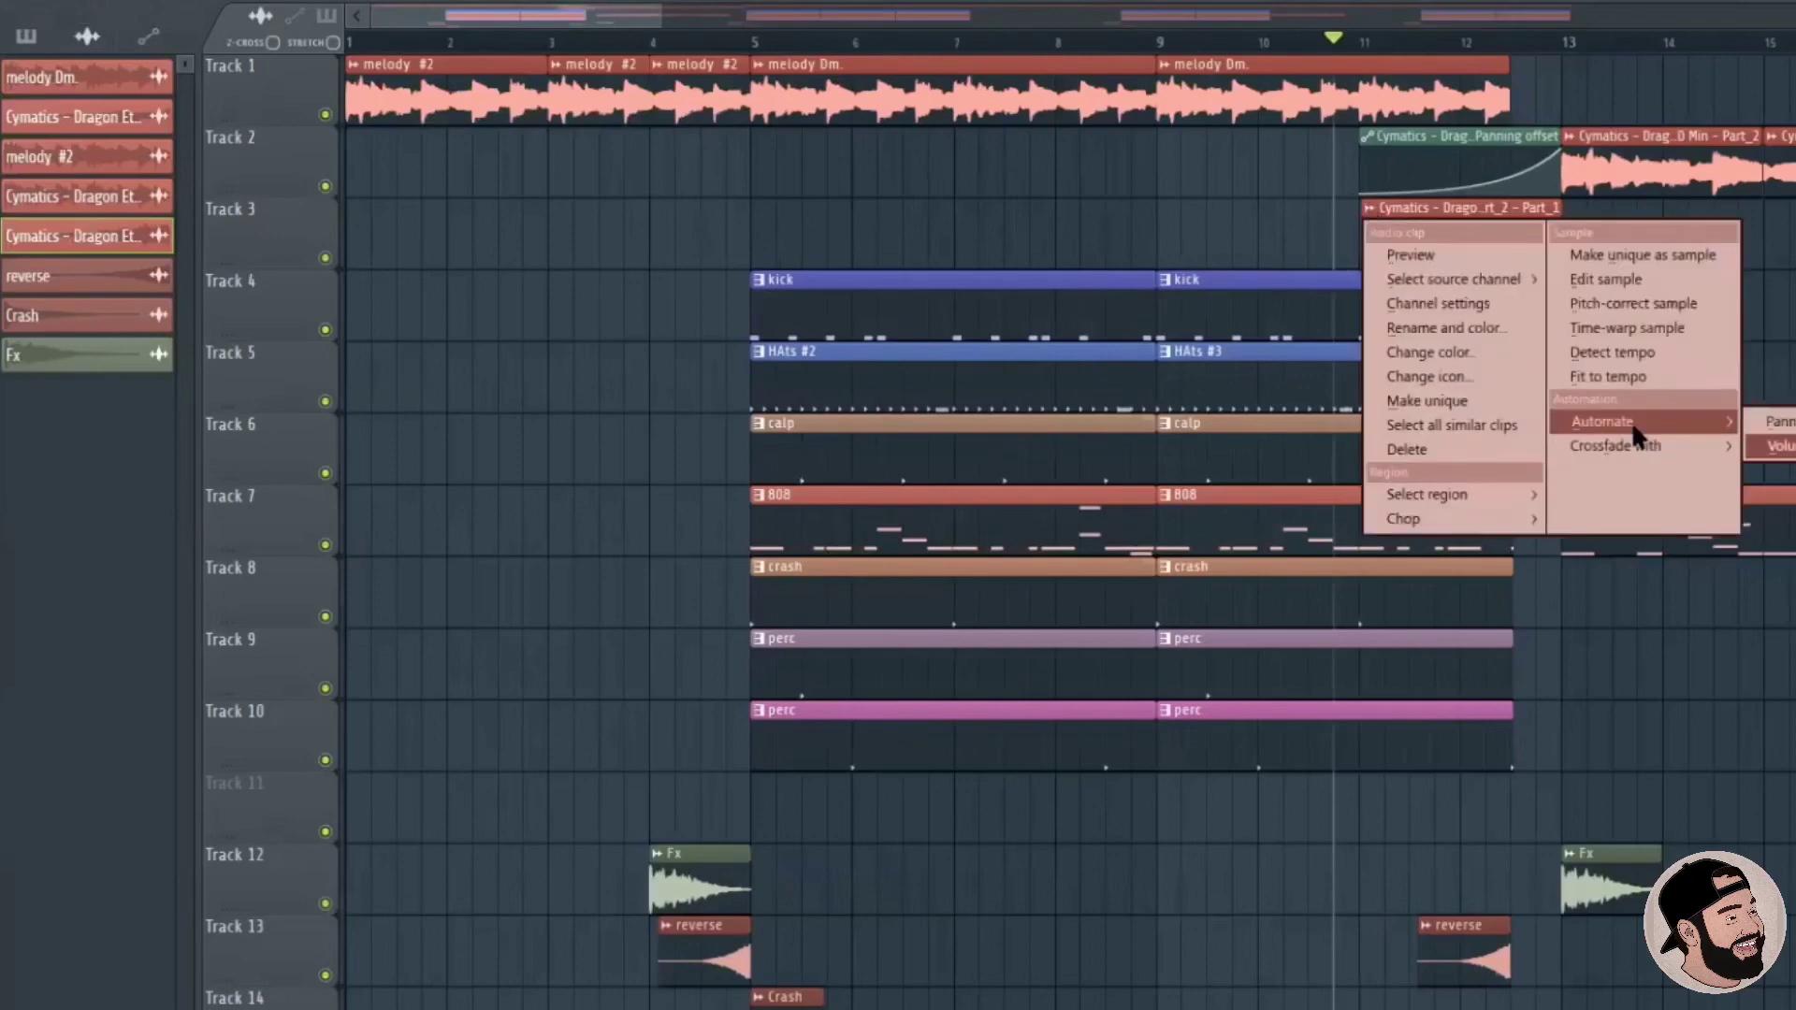
click(1778, 446)
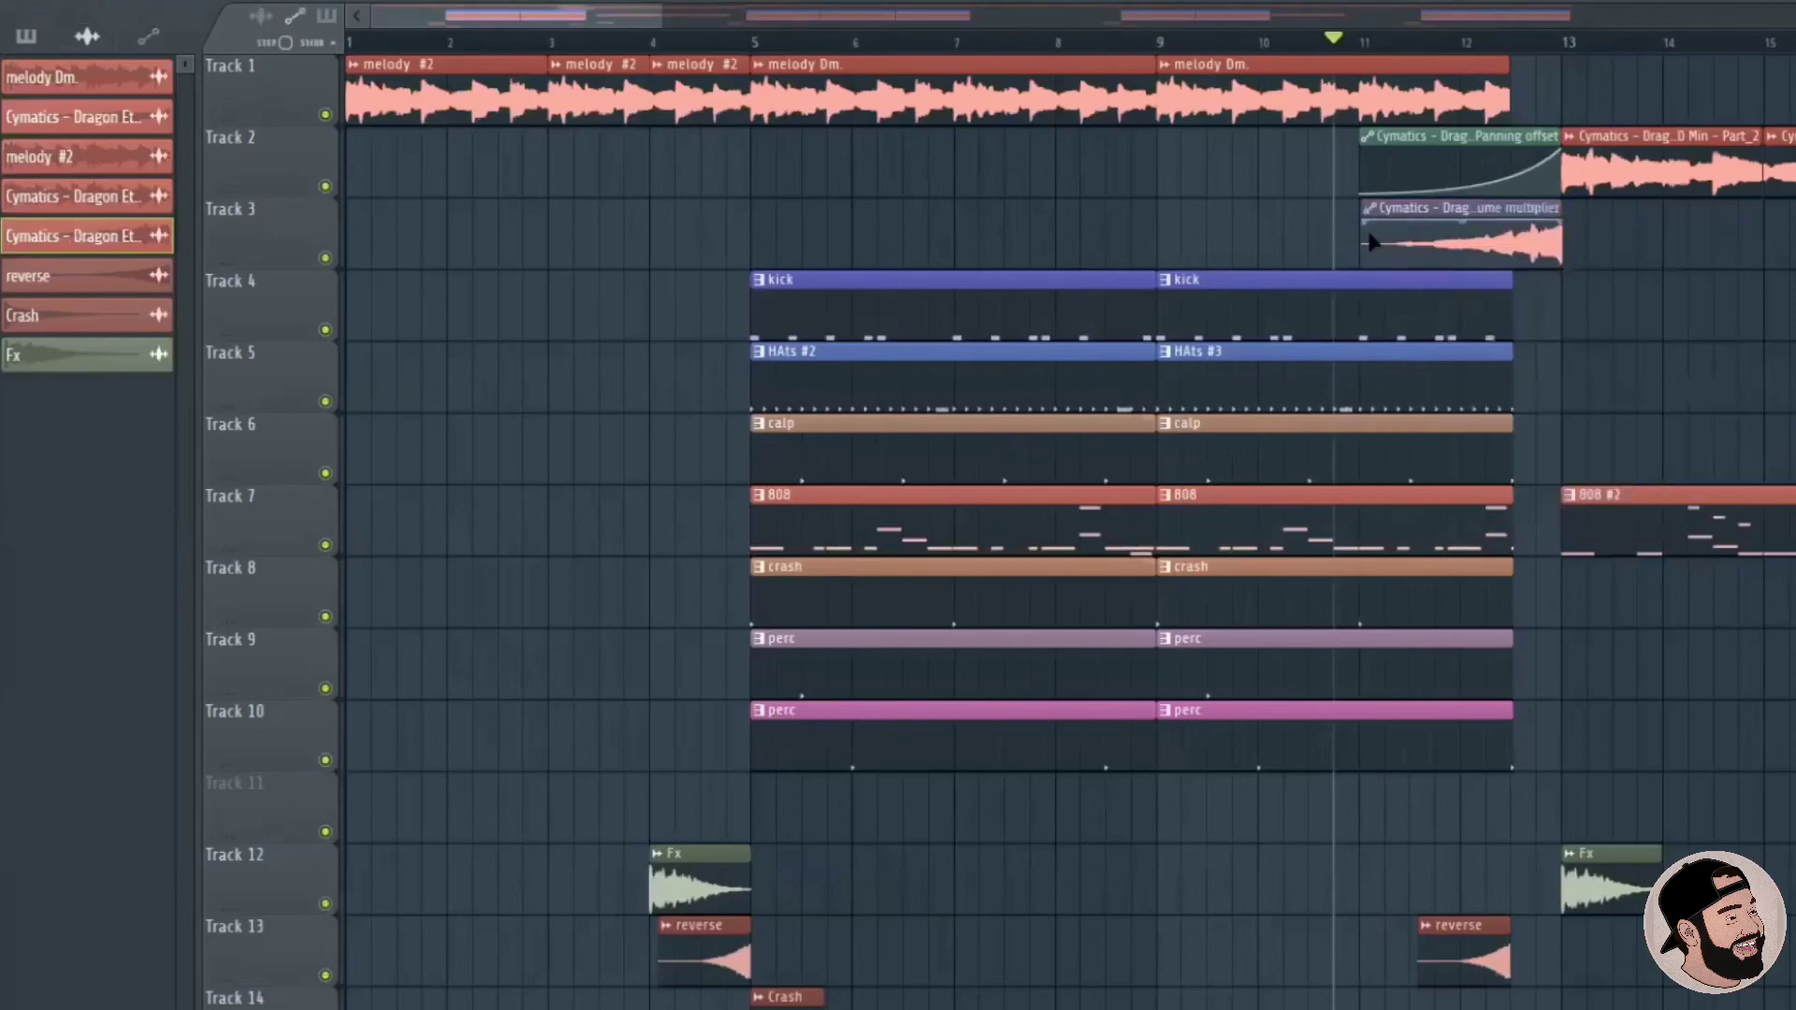
drag(1369, 229, 1368, 273)
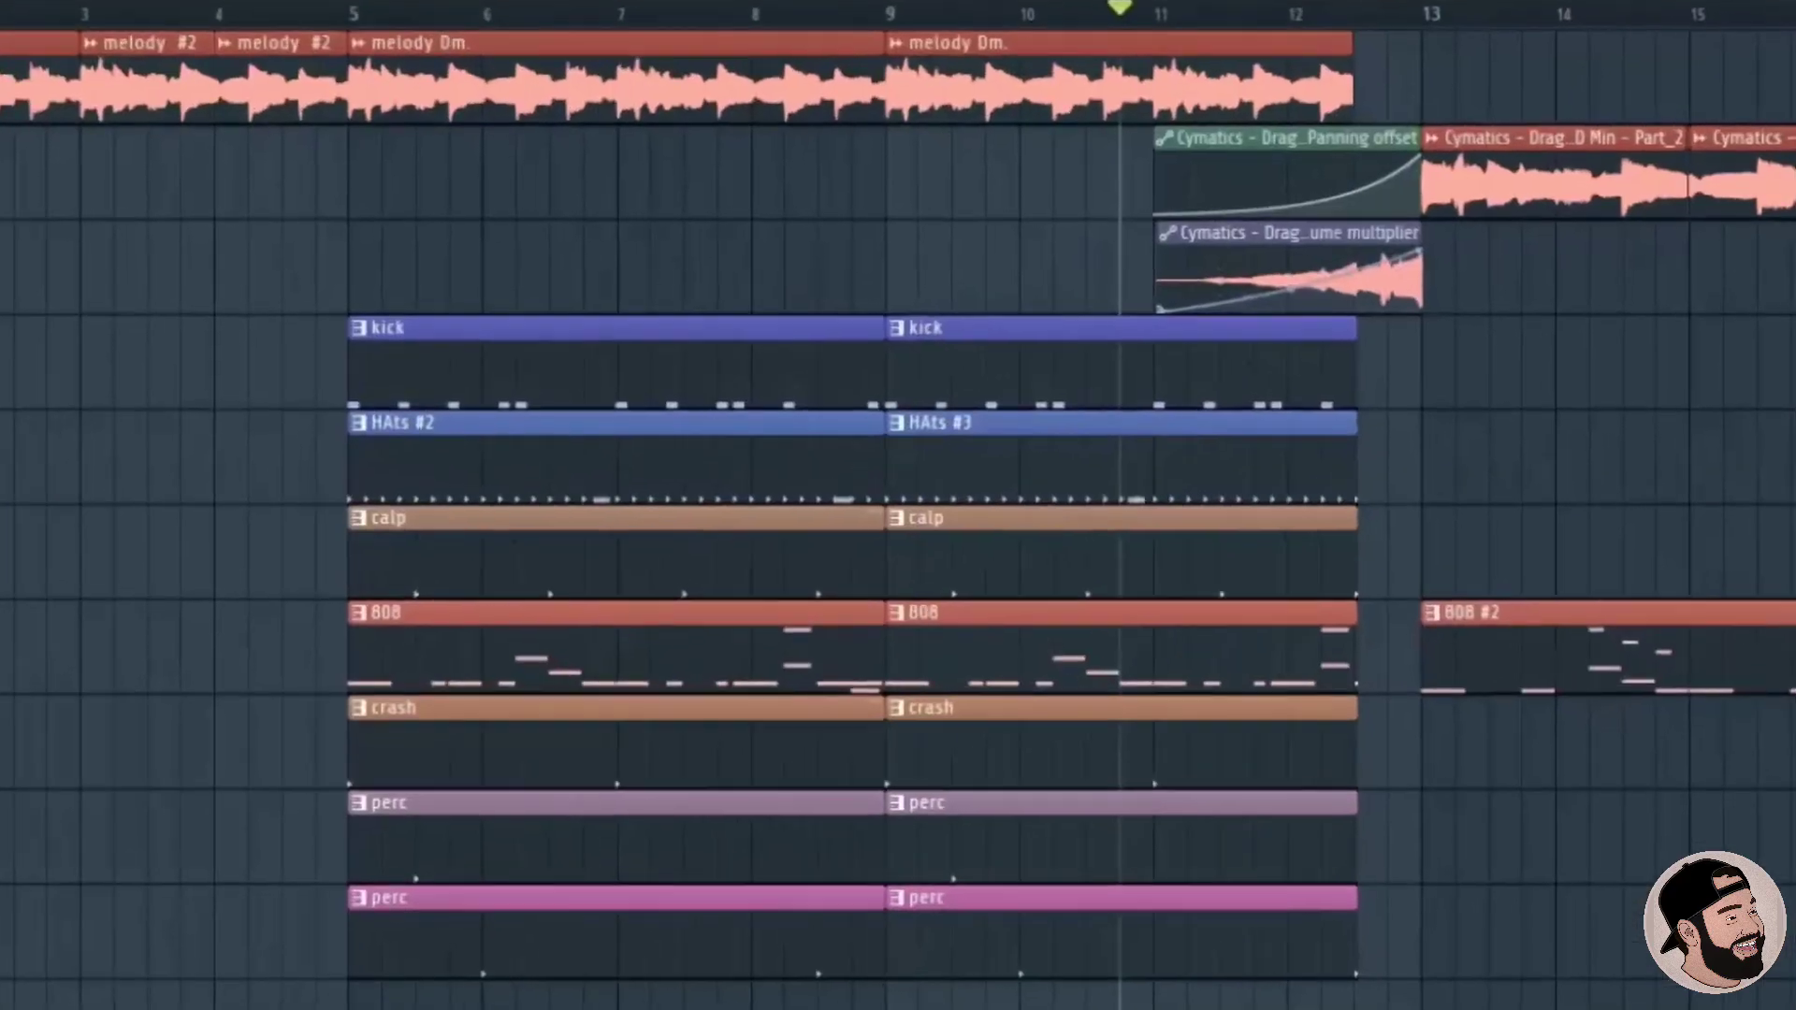
Play the arrangement from just before bar 11 to check how the reversed swell leads into the stretched melody.
key(space)
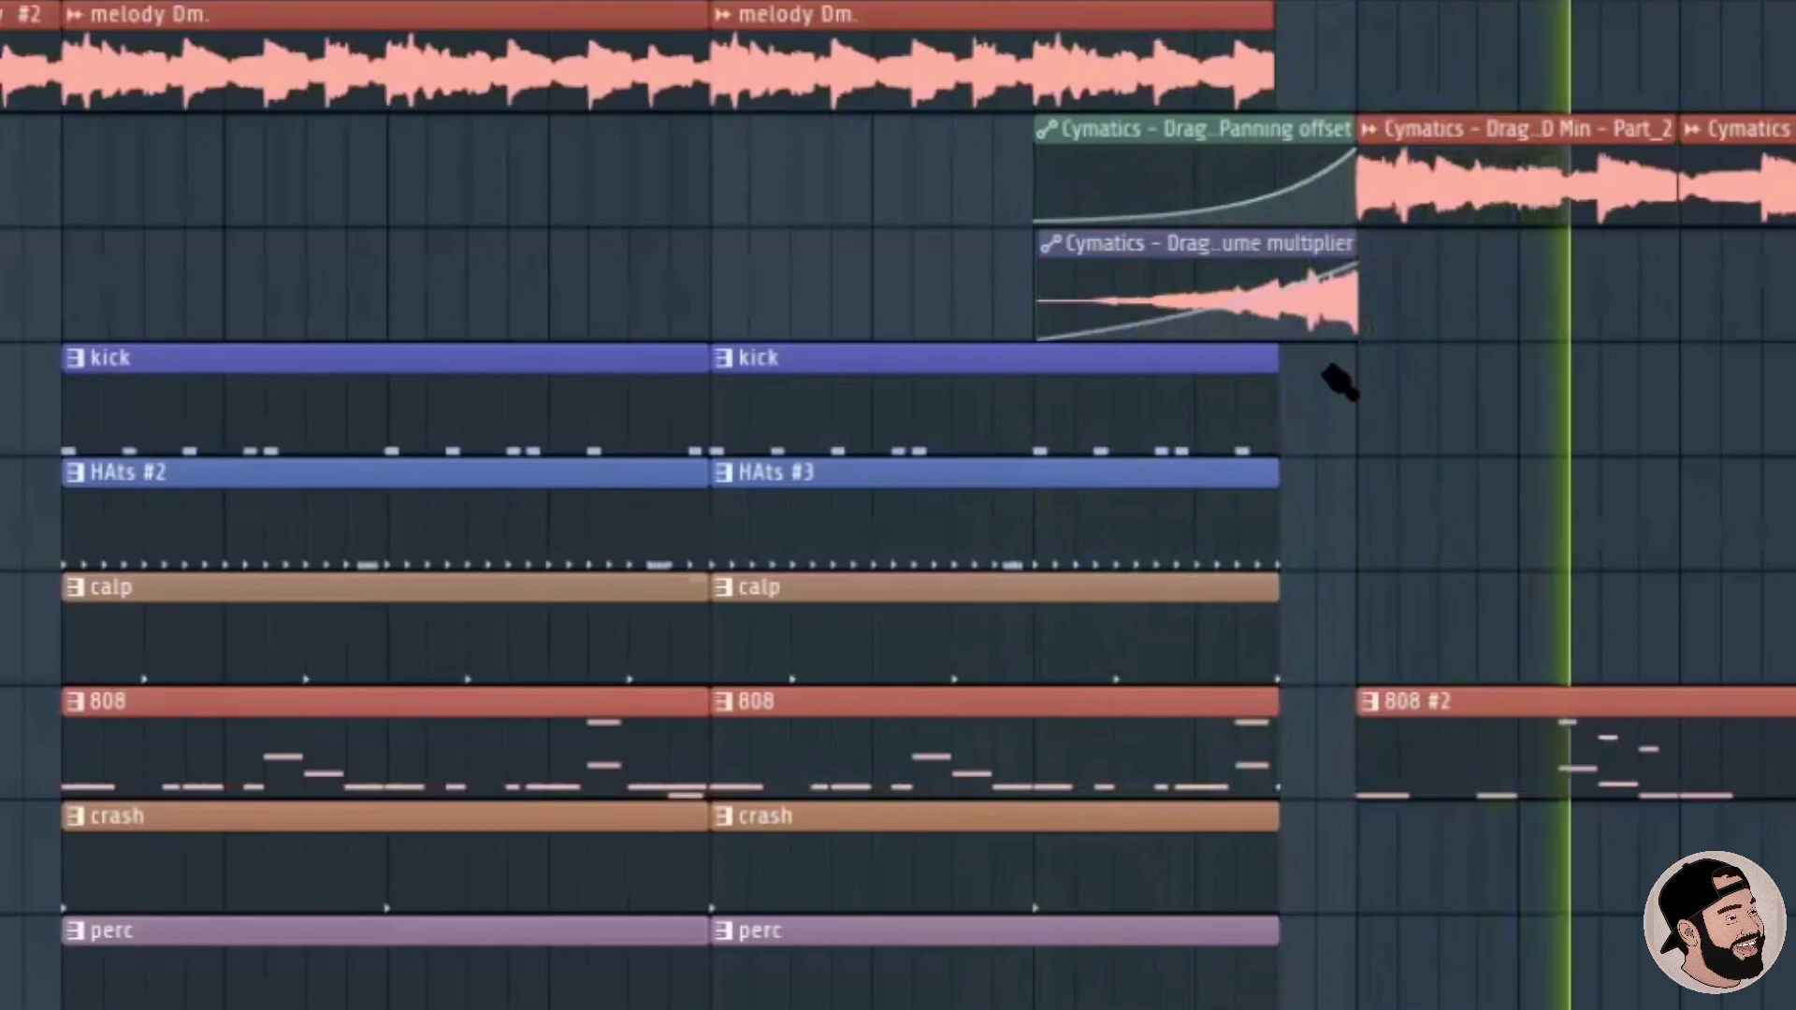
scroll(401, 412, down, 2)
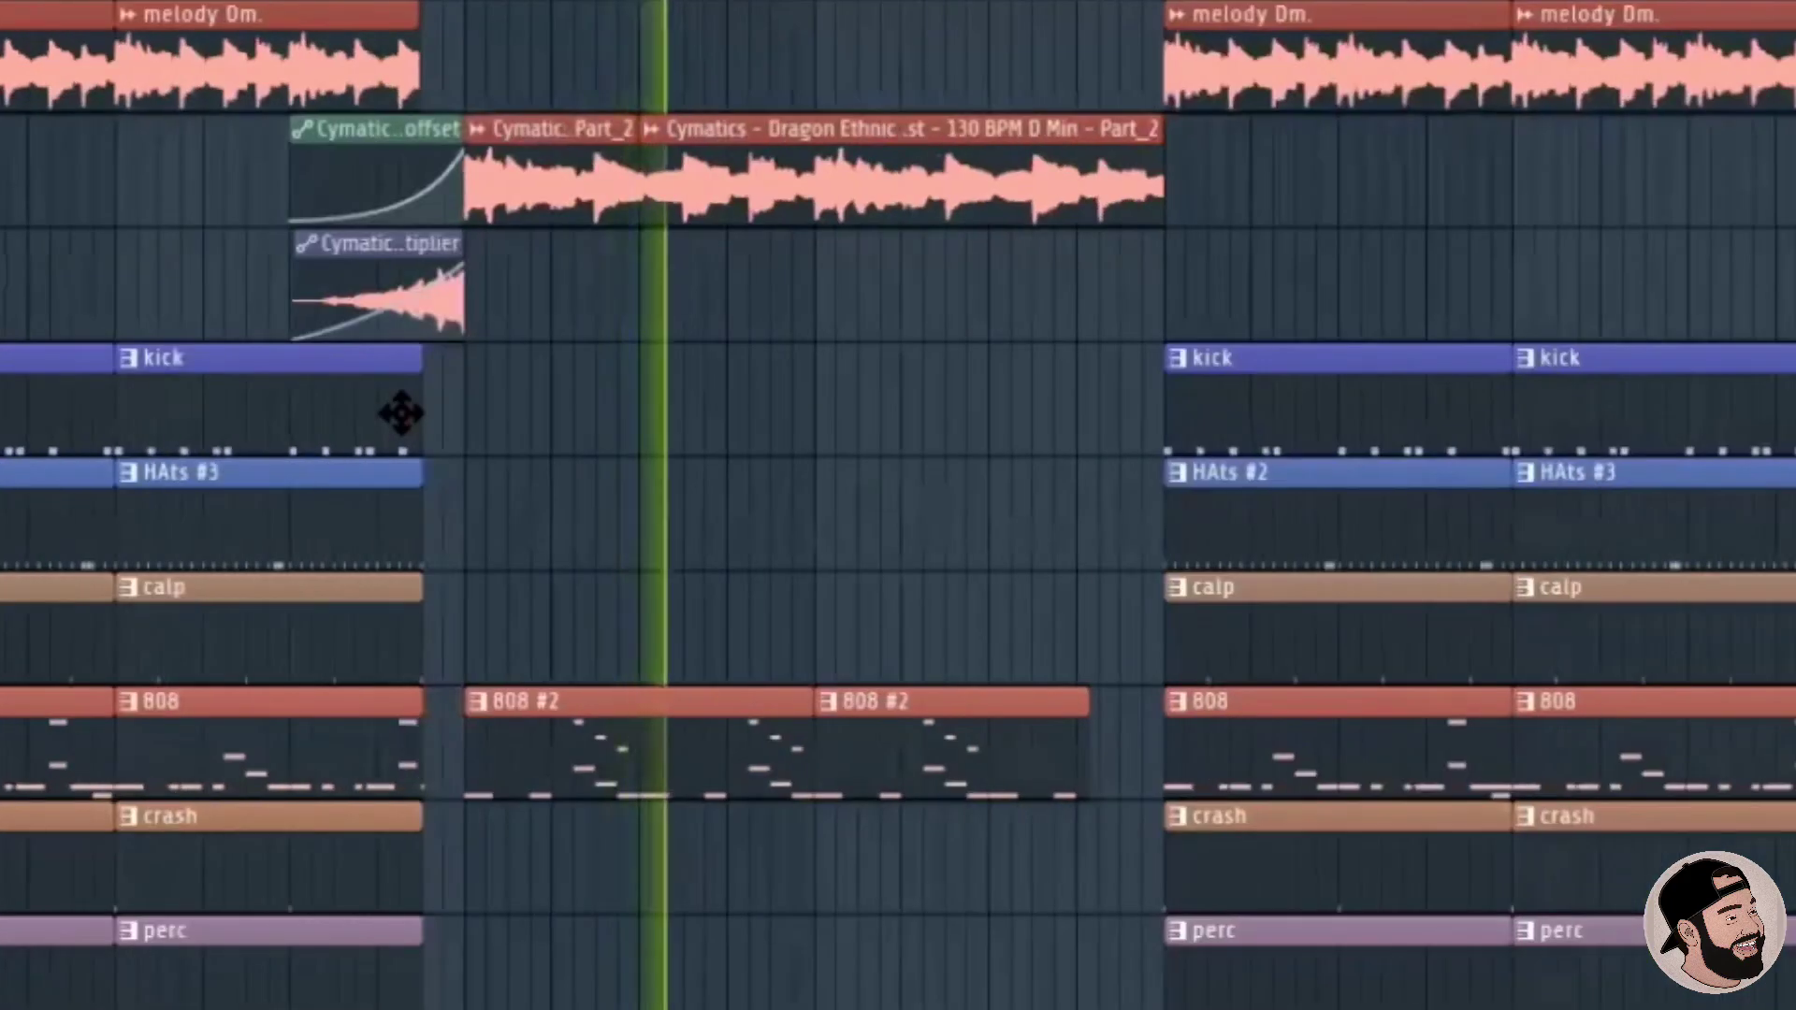
key(space)
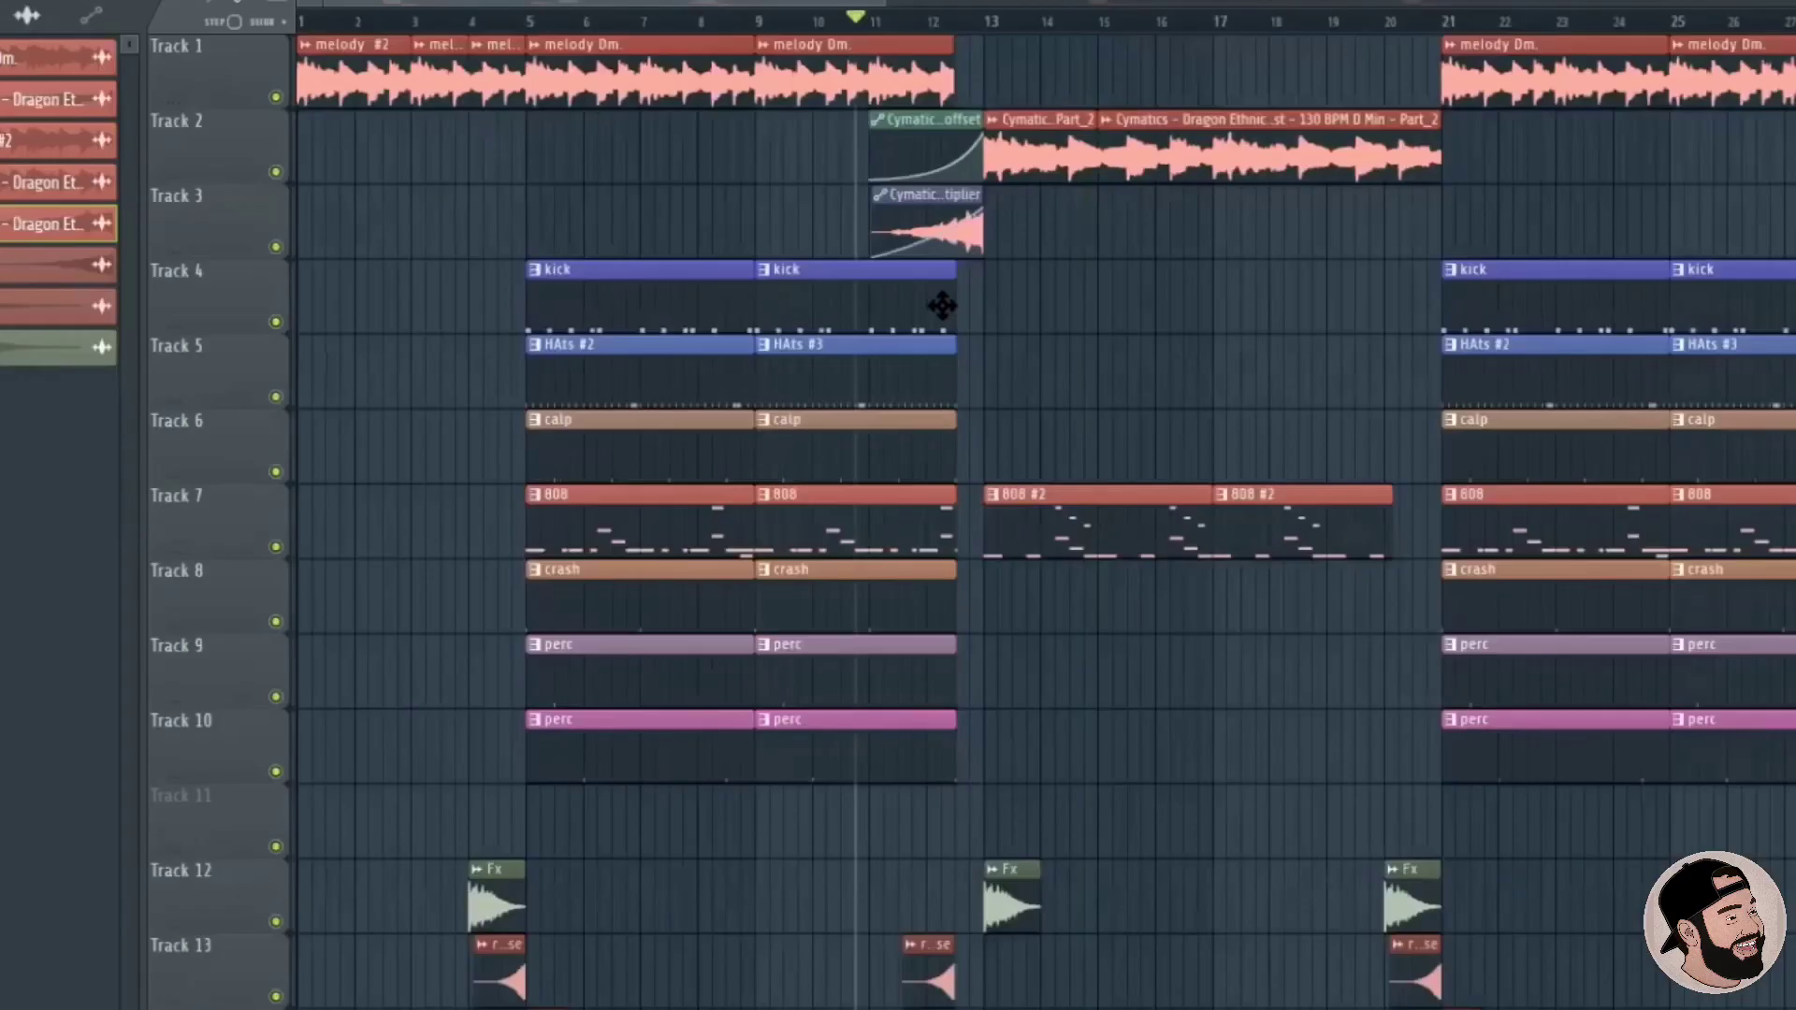
key(space)
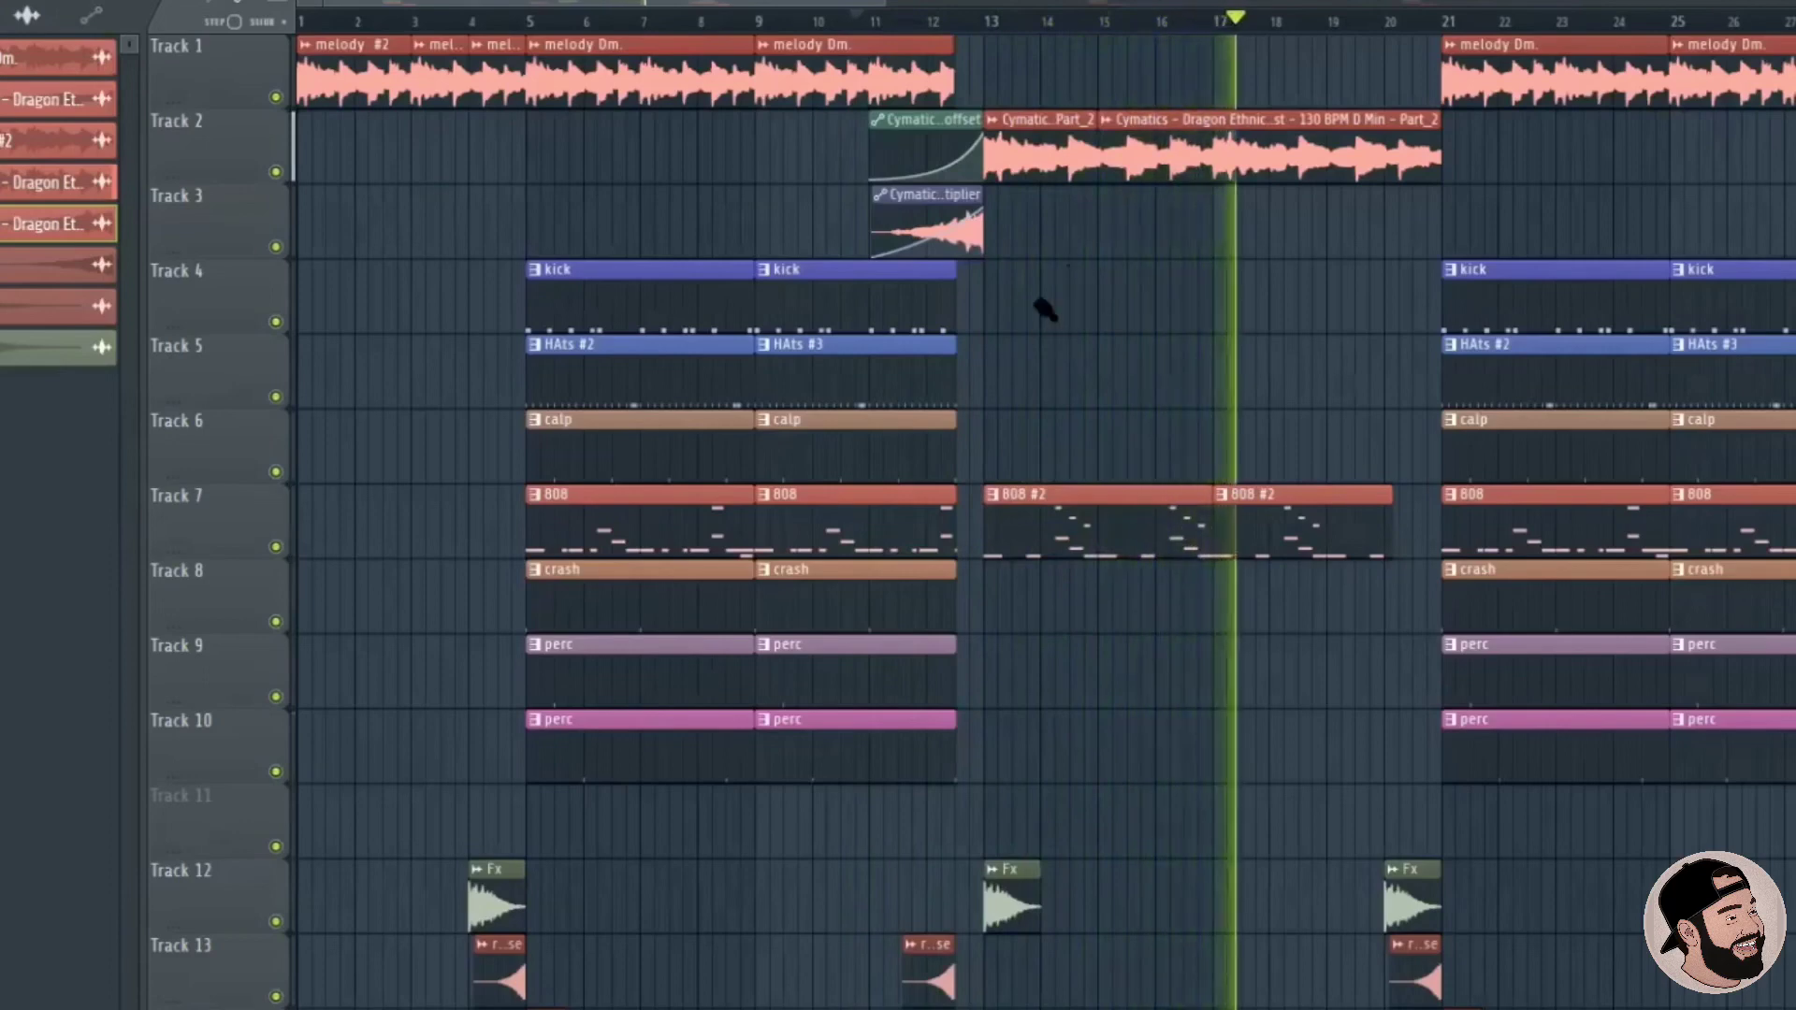
Place the melody Dm. clip on Track 1 above the stretched melody so that it starts exactly at bar 17.
drag(1515, 81, 1278, 78)
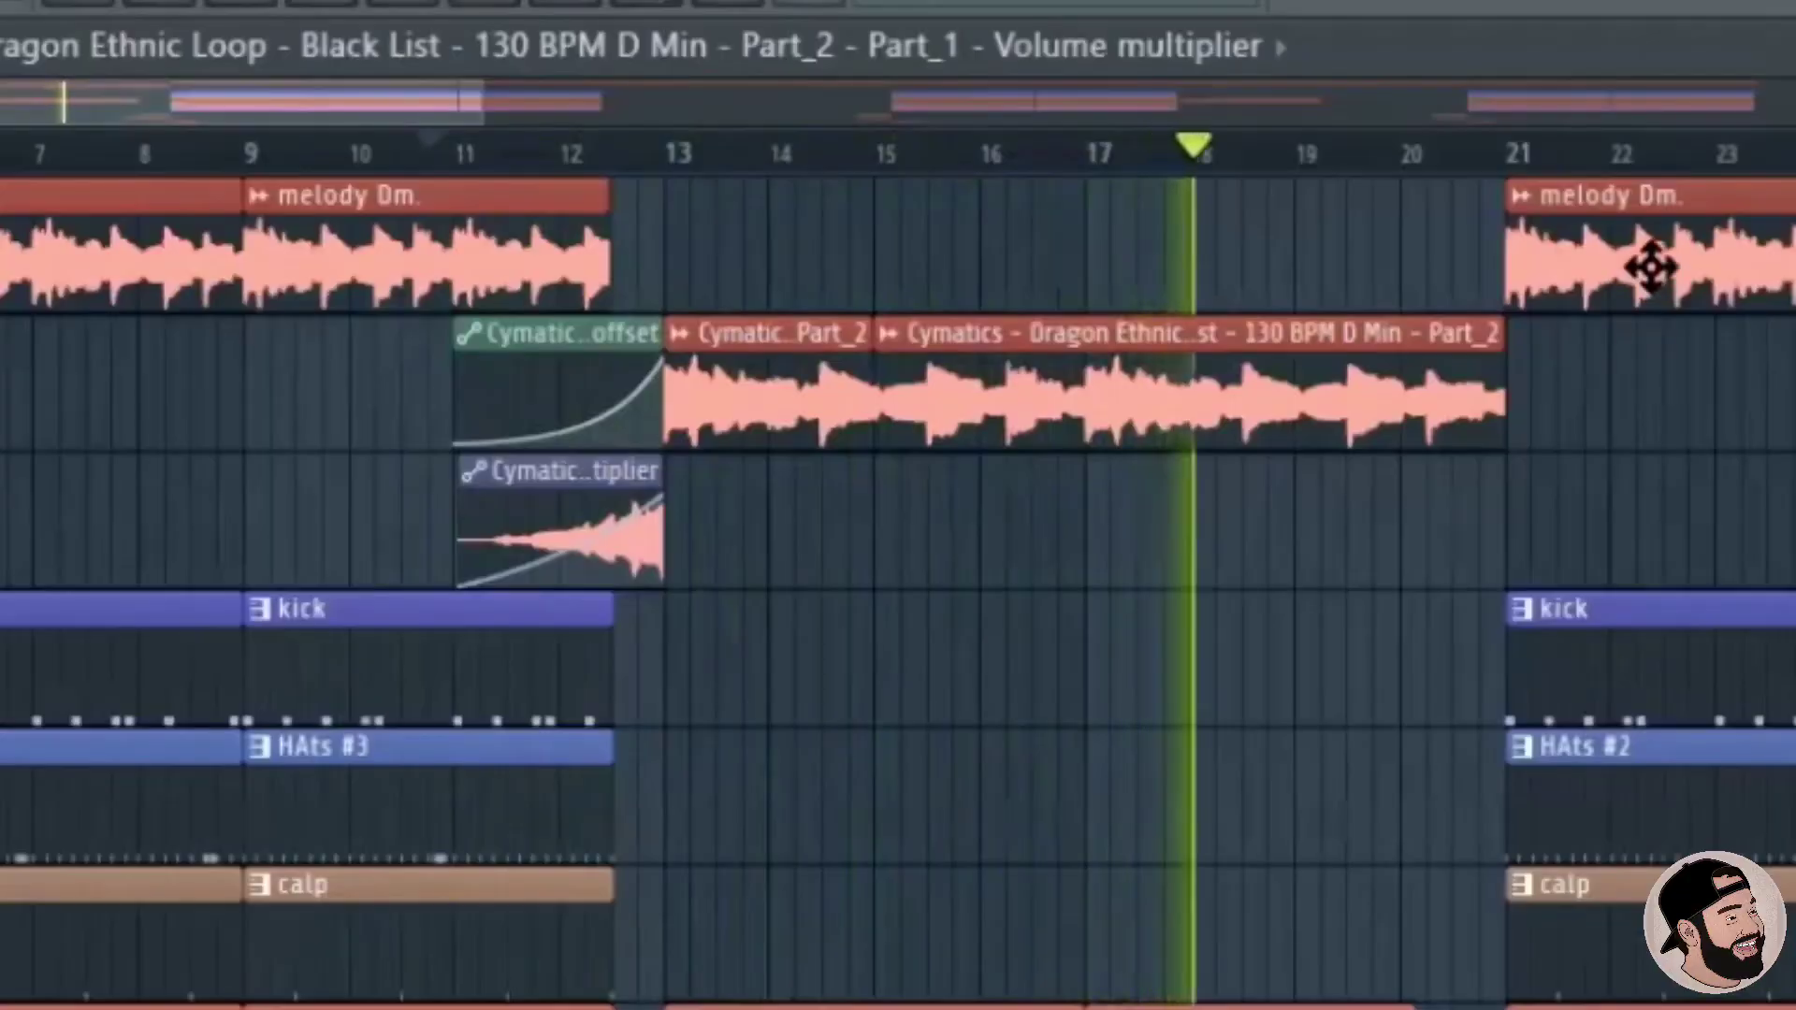
drag(1651, 267, 1215, 228)
scroll(1198, 230, up, 2)
scroll(1198, 230, up, 3)
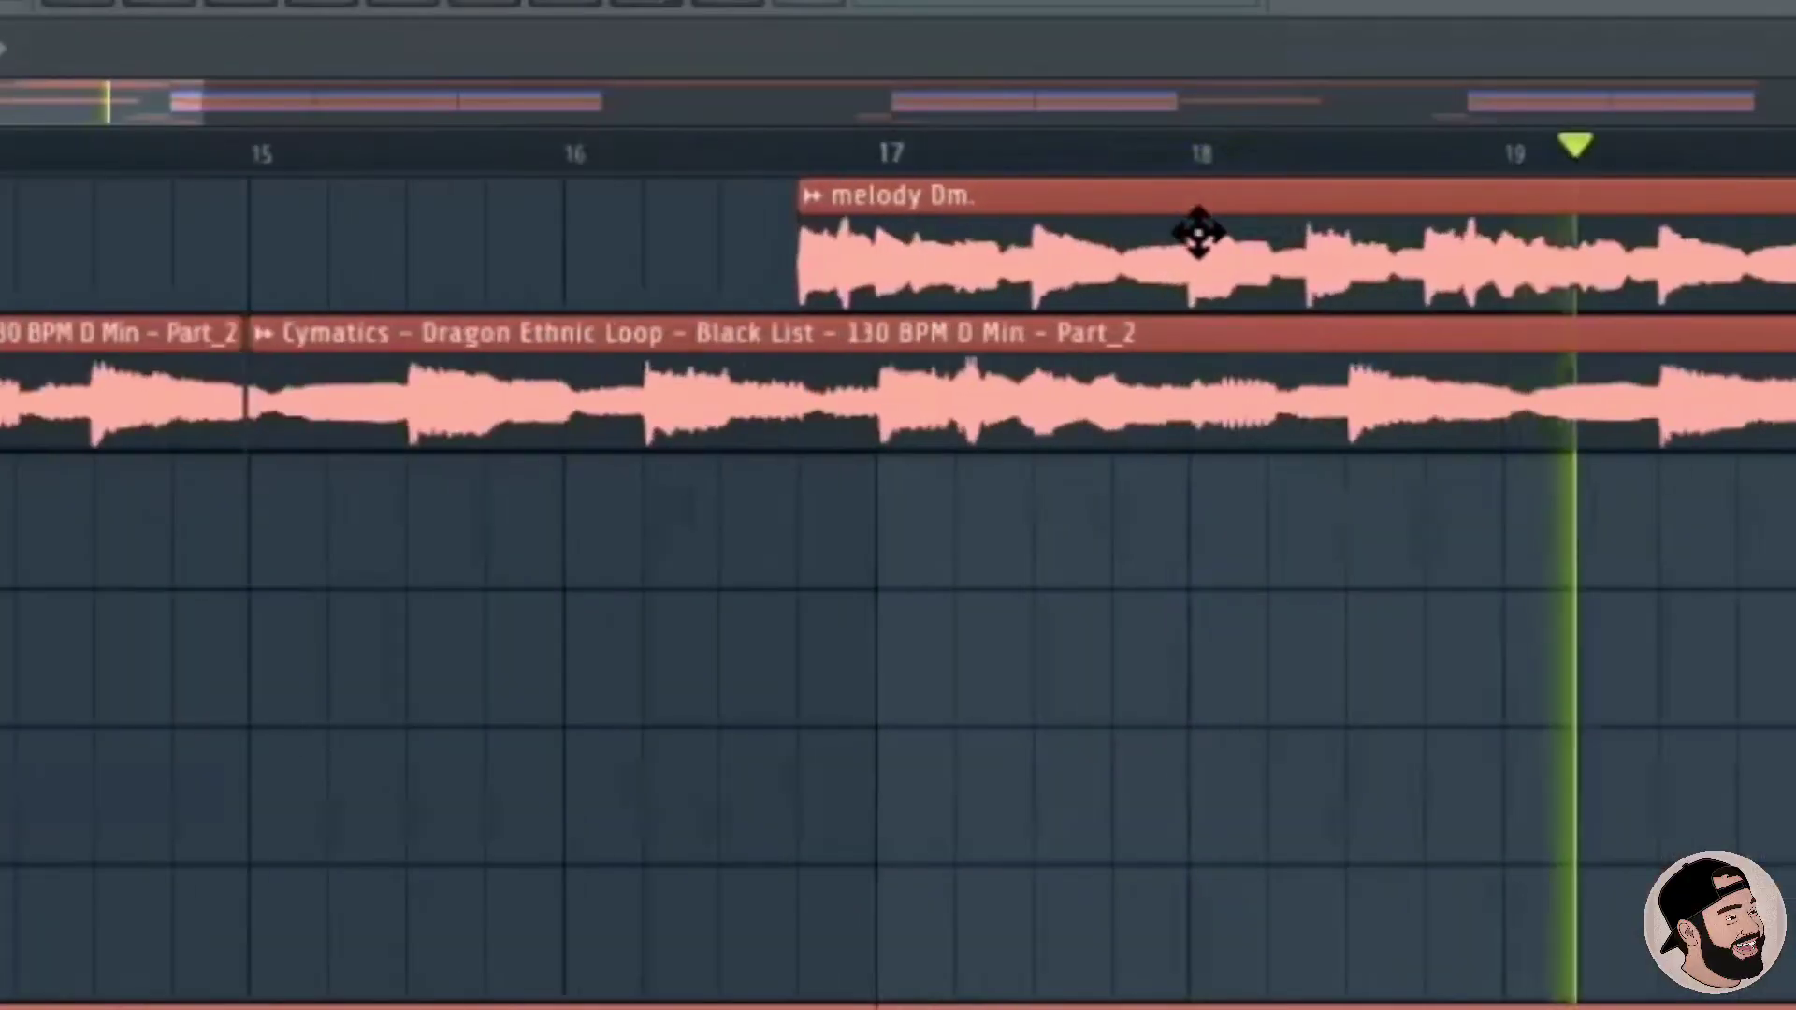
drag(1034, 193, 1045, 229)
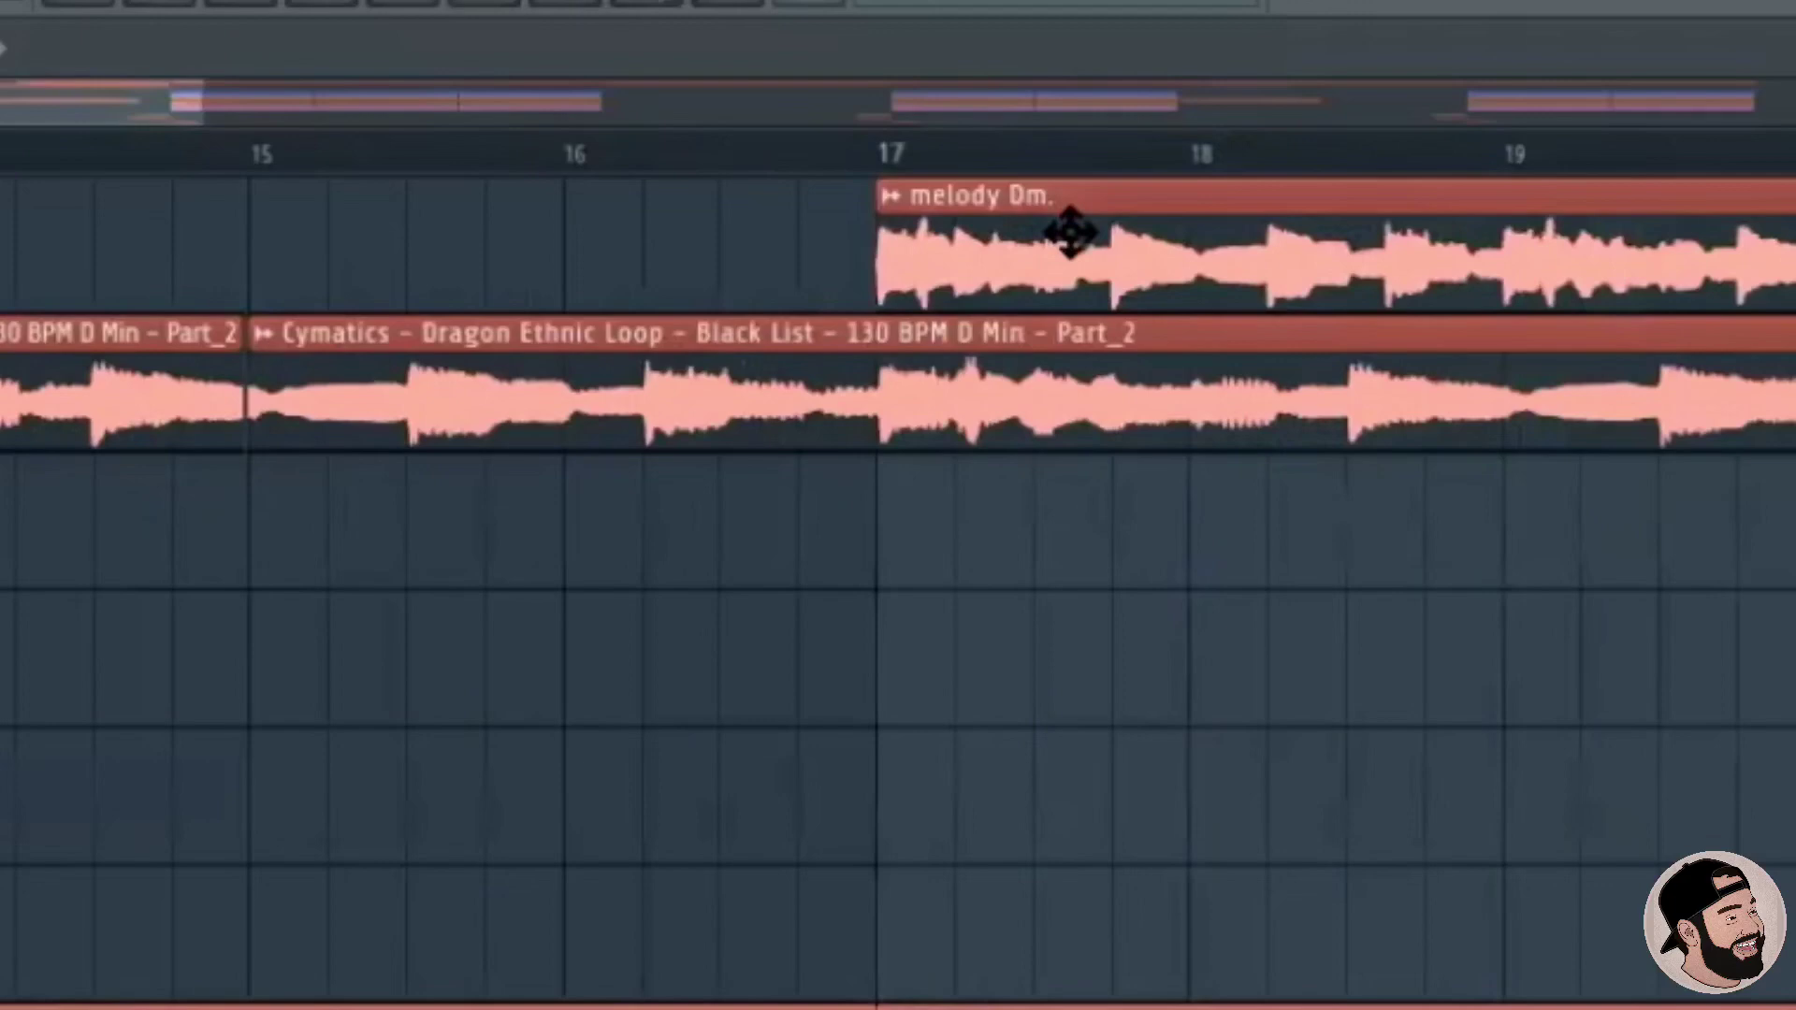
Make the bar 17 melody clip unique as a sample under the suggested file name and increase its fade-in for a gradual swell.
click(890, 198)
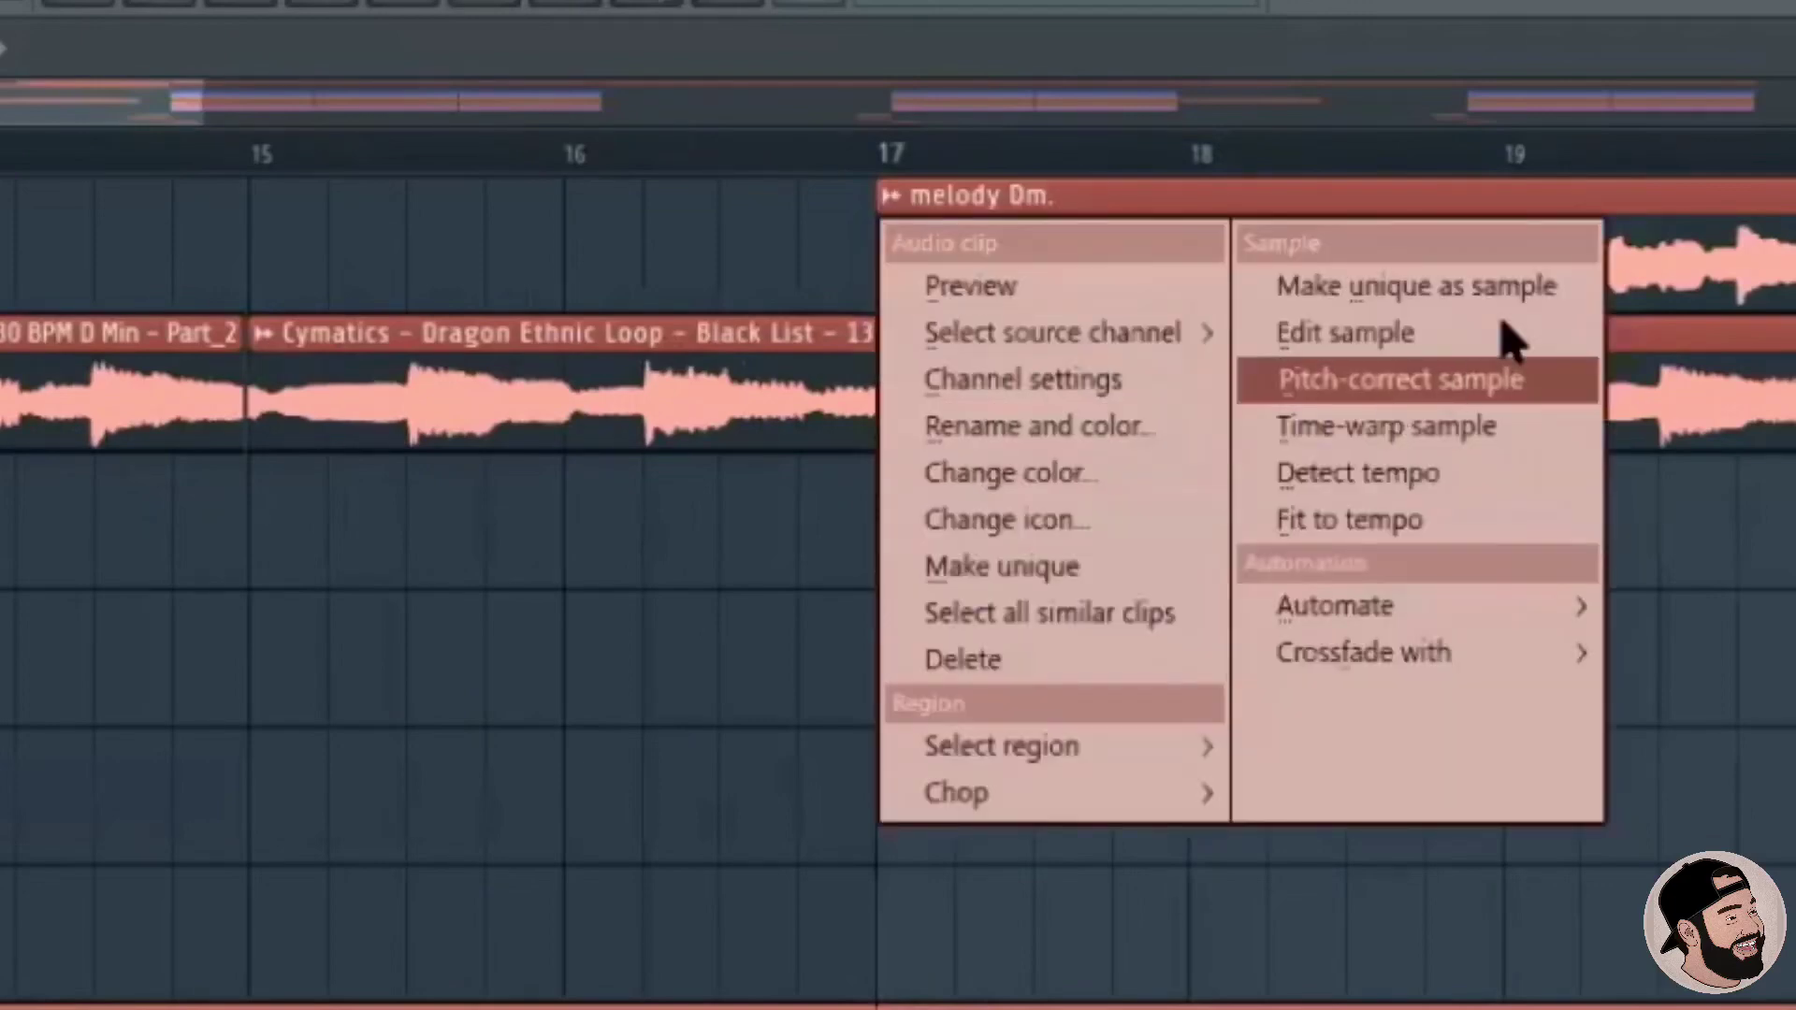
click(1508, 289)
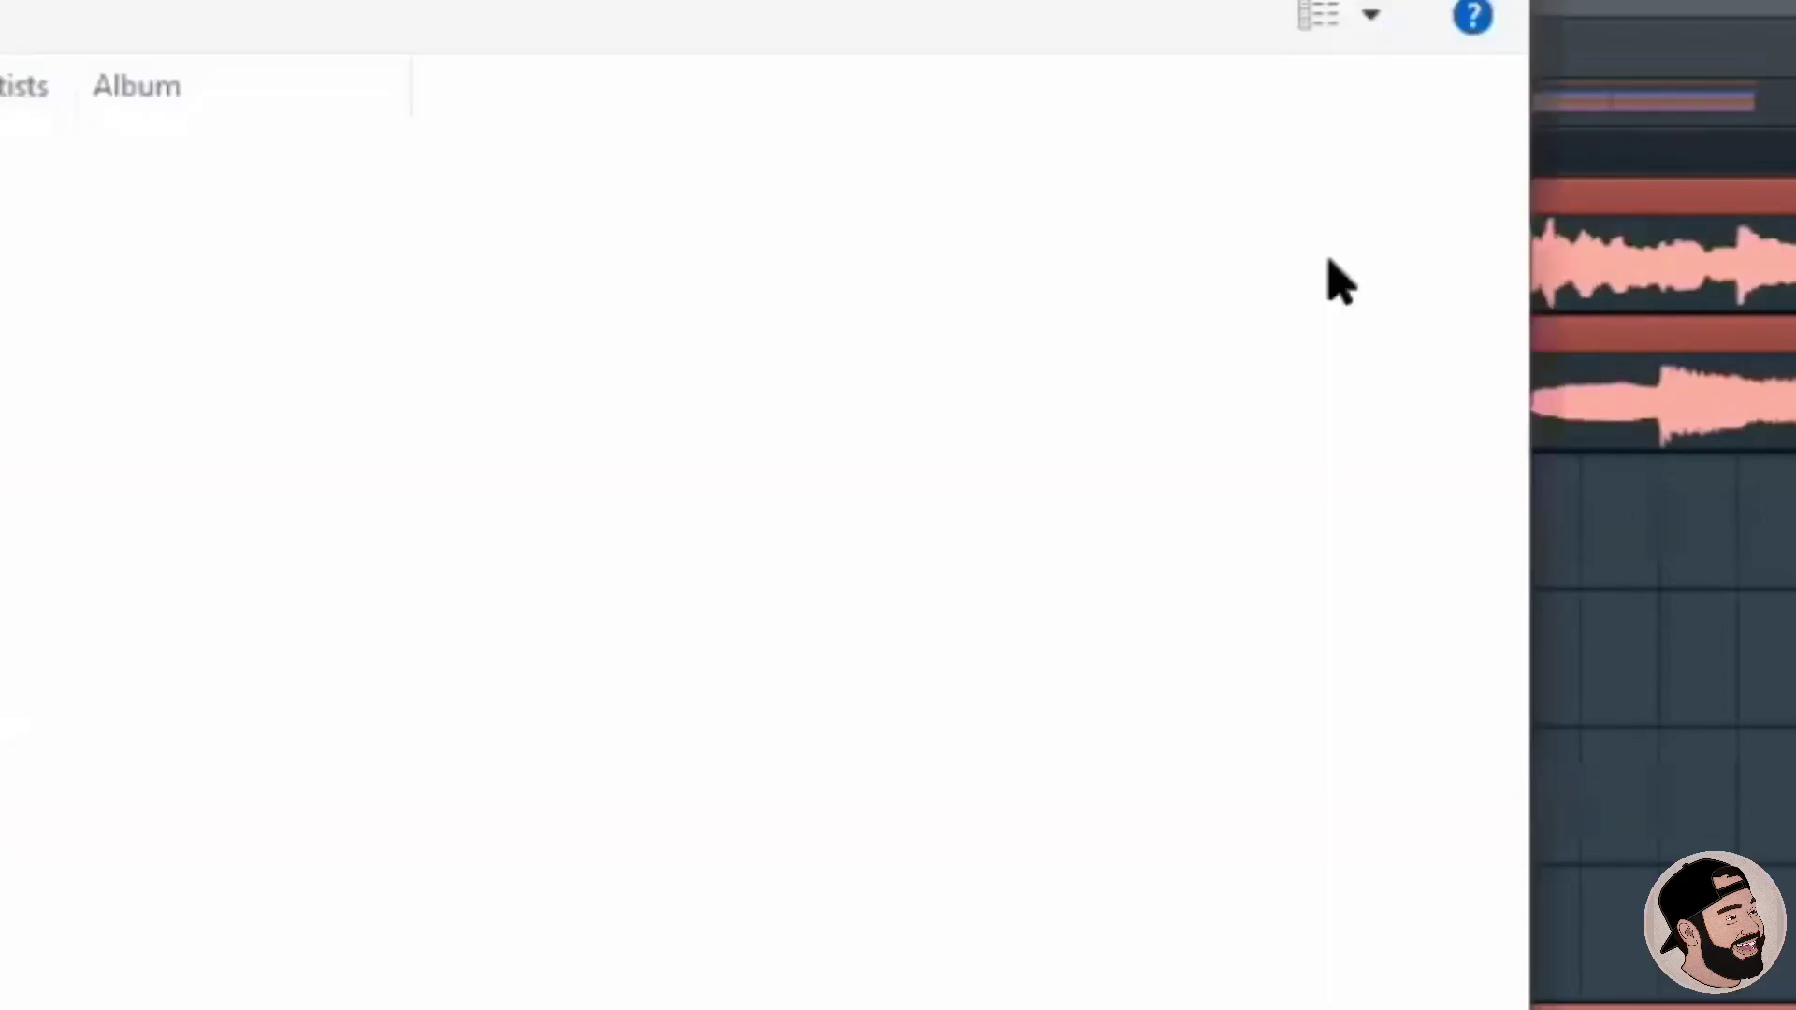
key(Return)
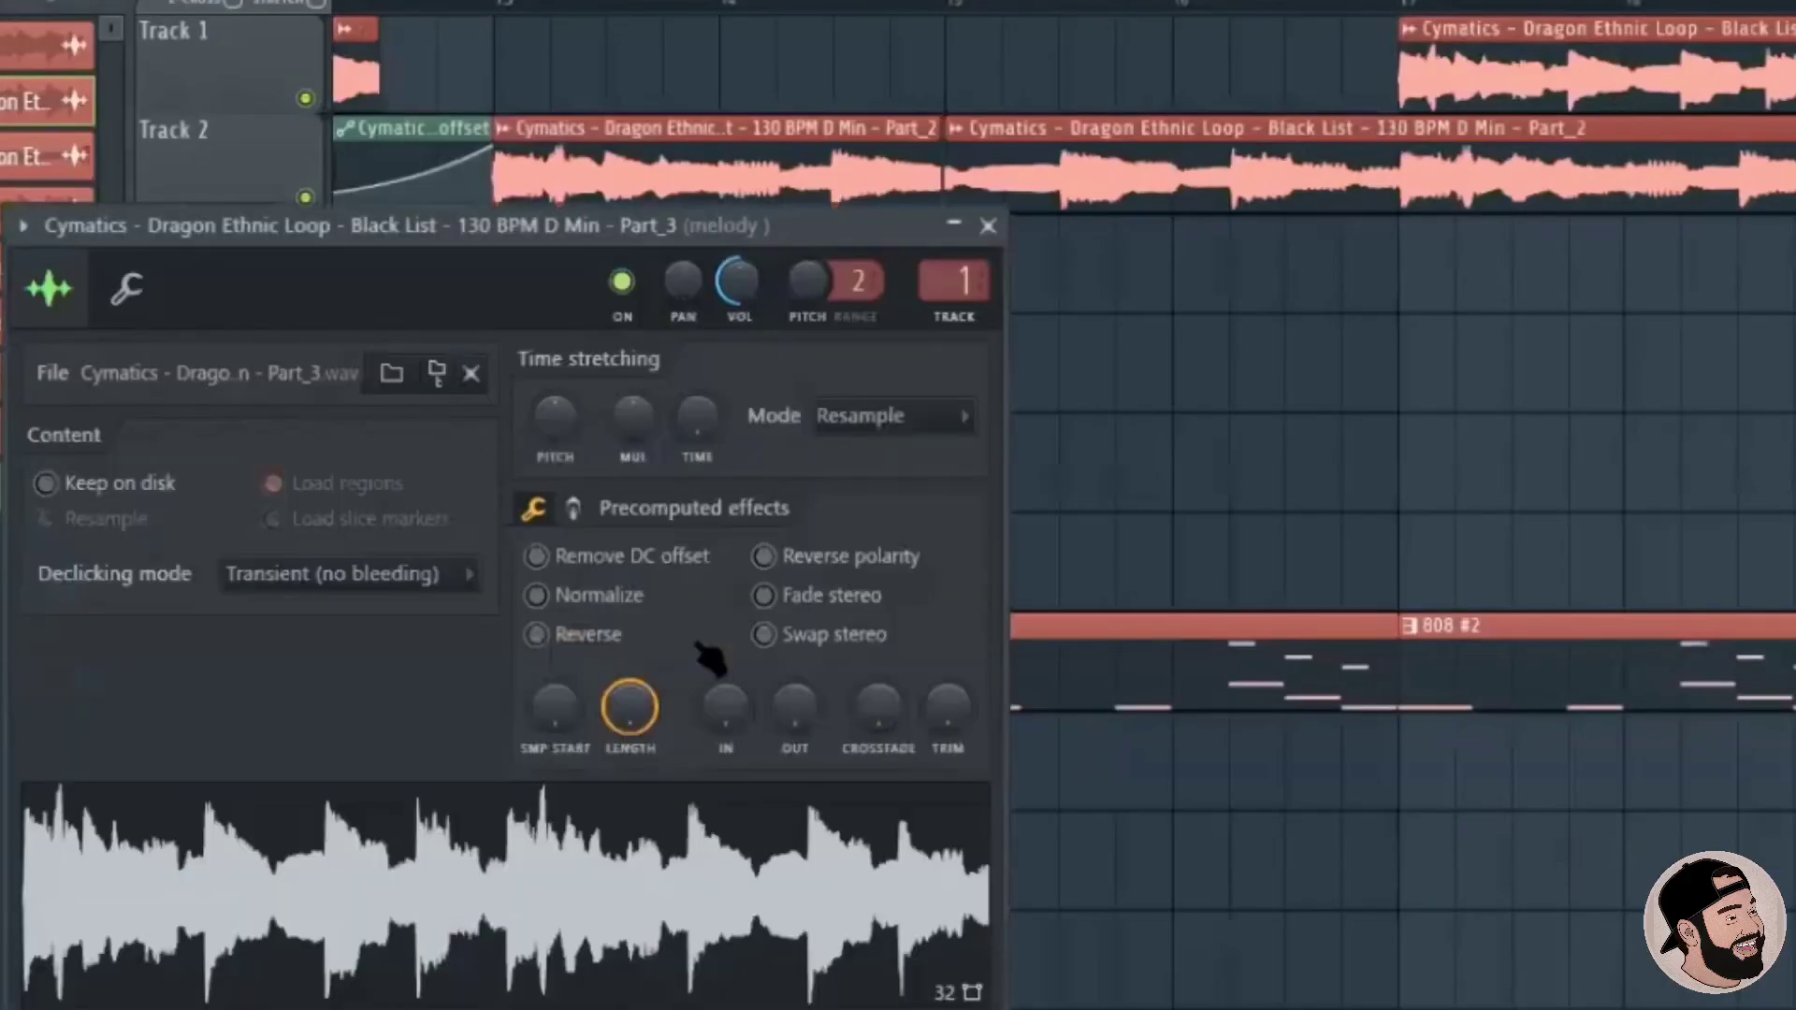
drag(726, 708, 725, 670)
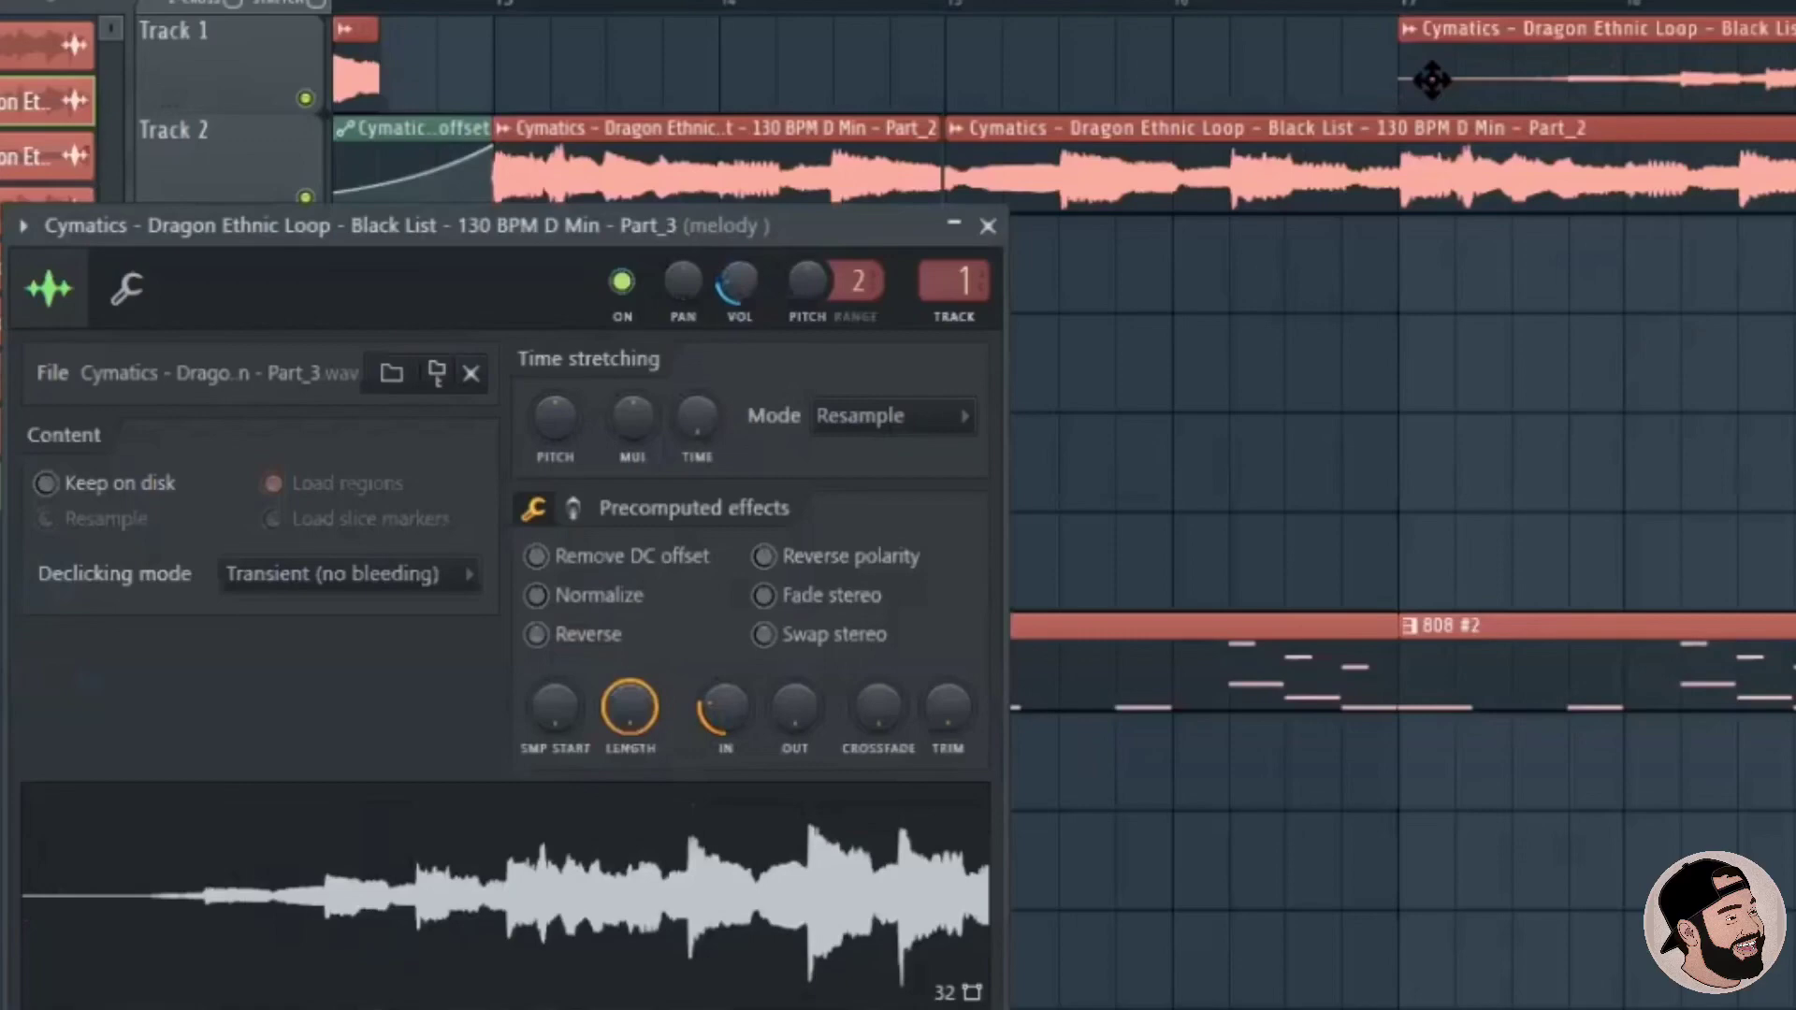
Check the mixer for an unused insert track and route the bar 17 melody clip's channel to it.
key(F9)
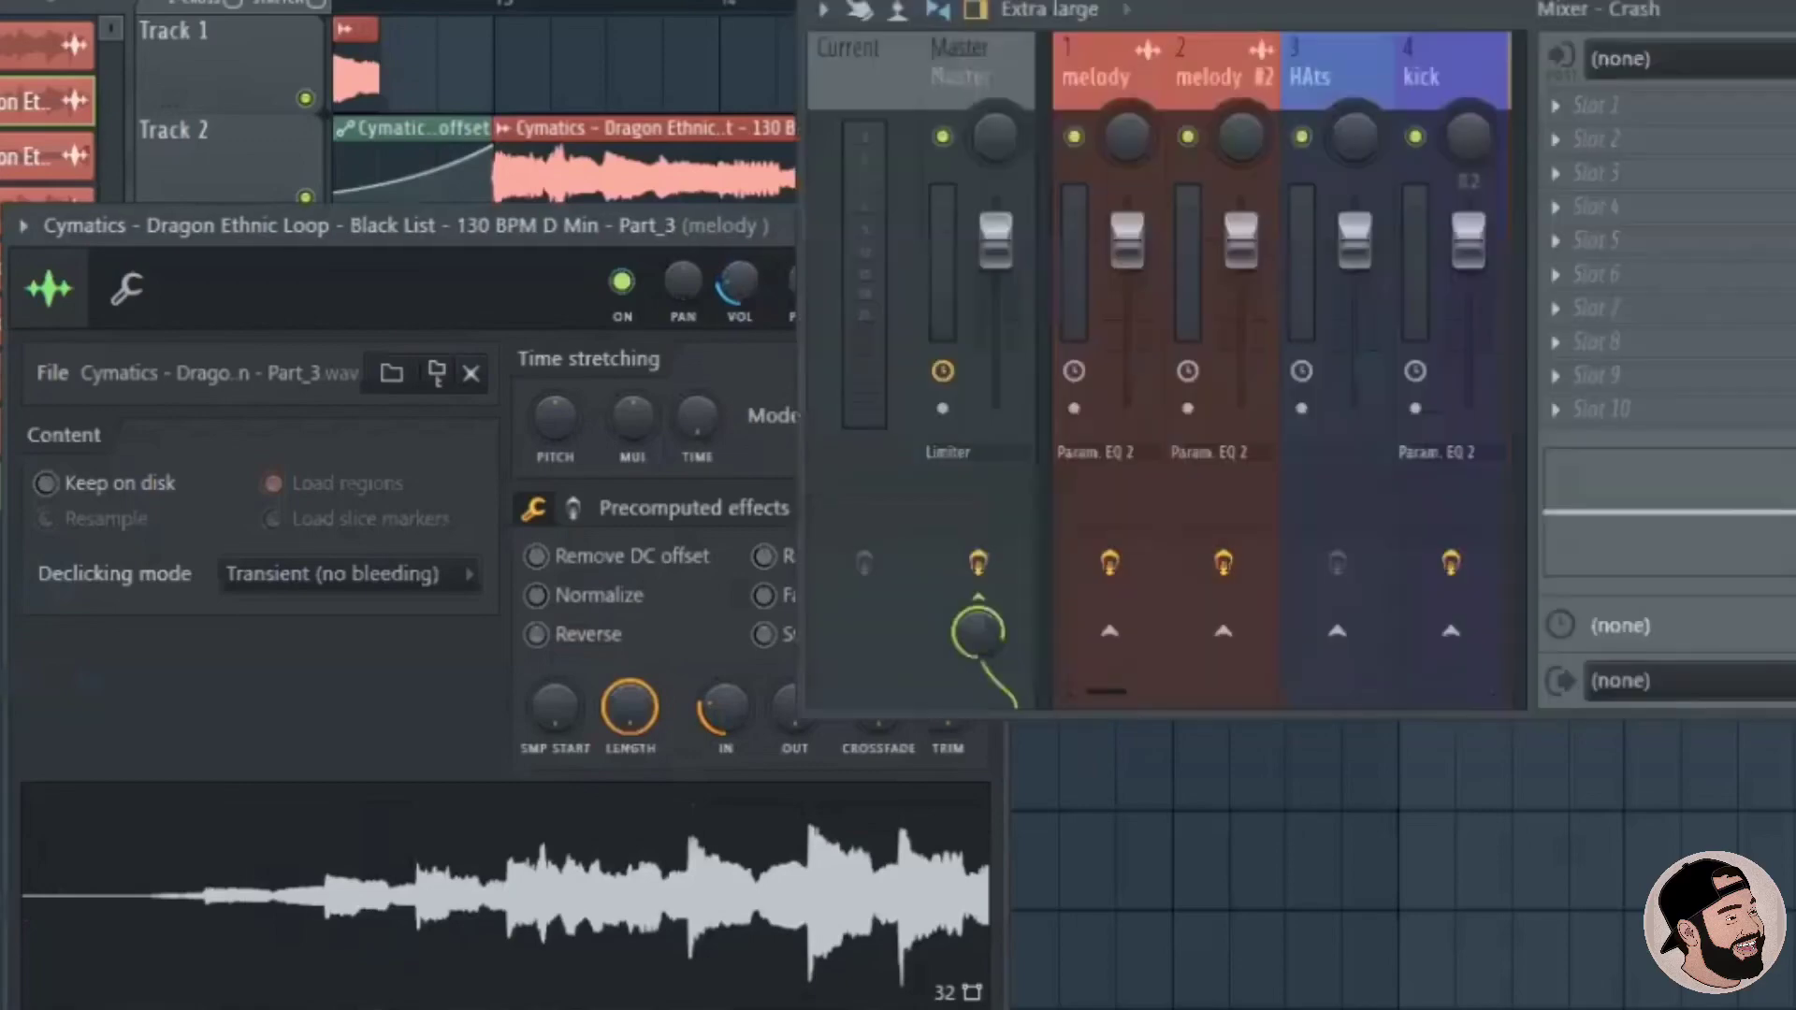
scroll(1372, 71, down, 12)
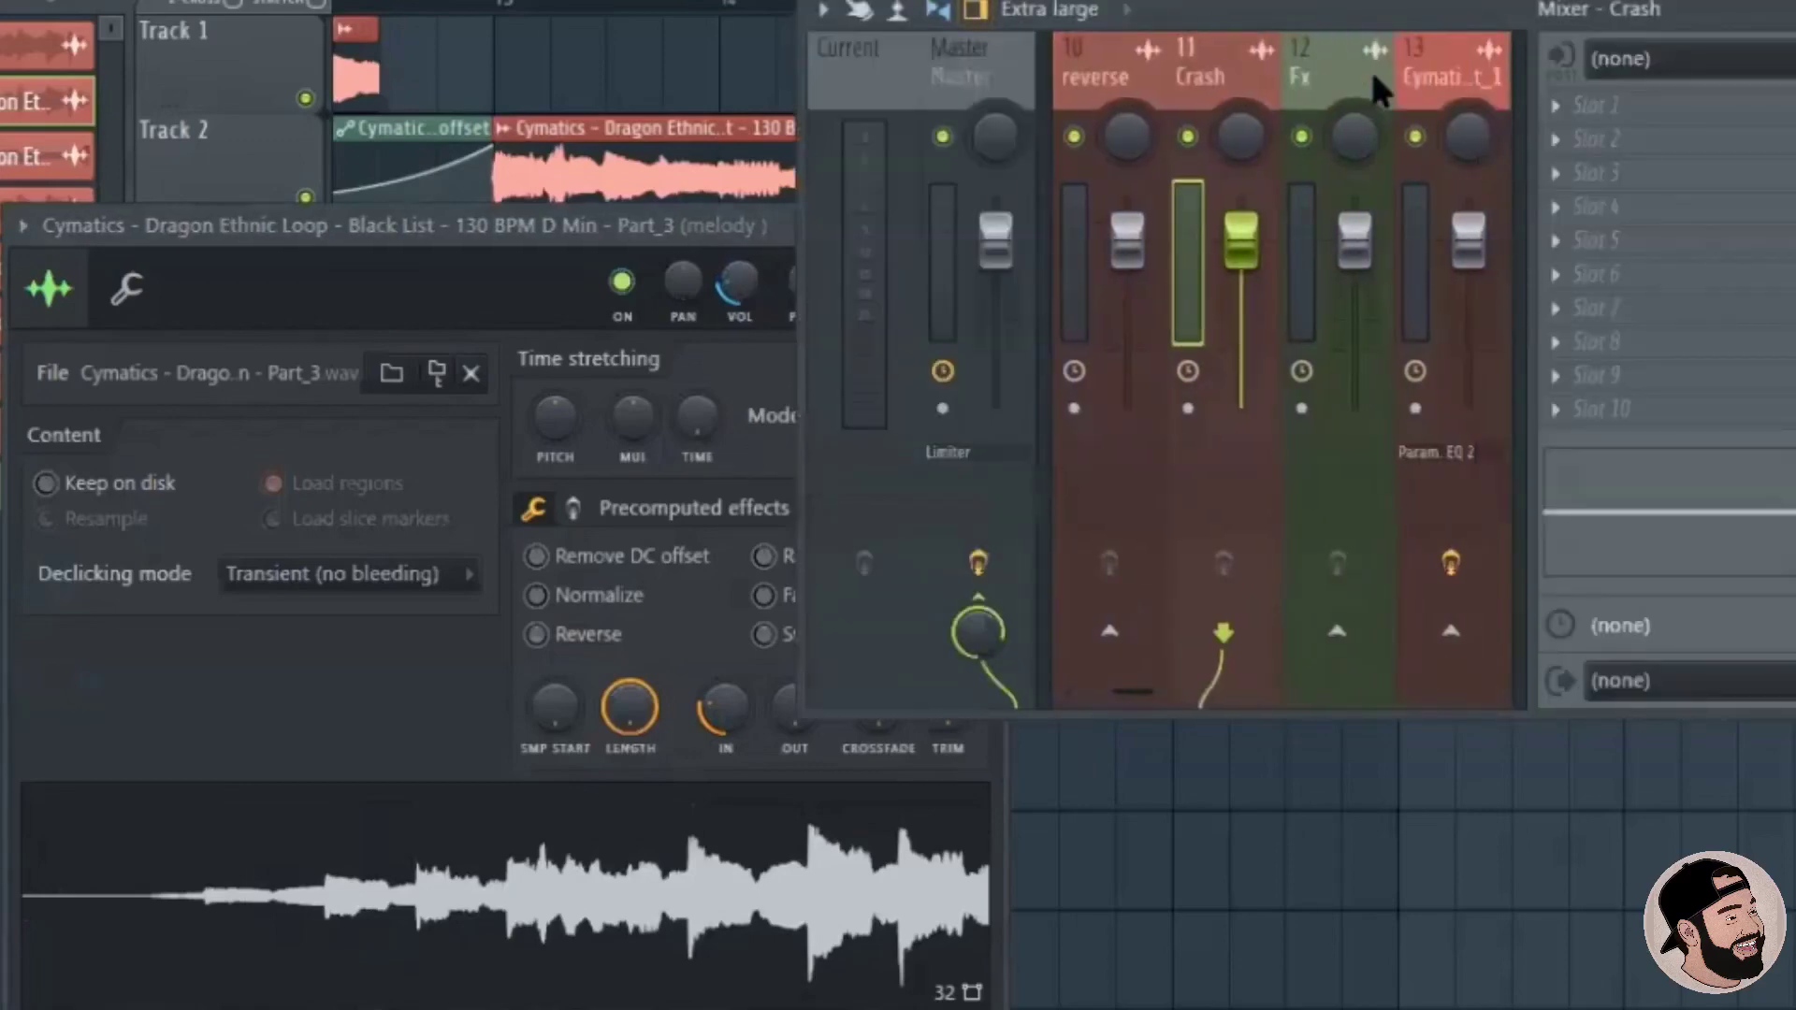
click(1126, 68)
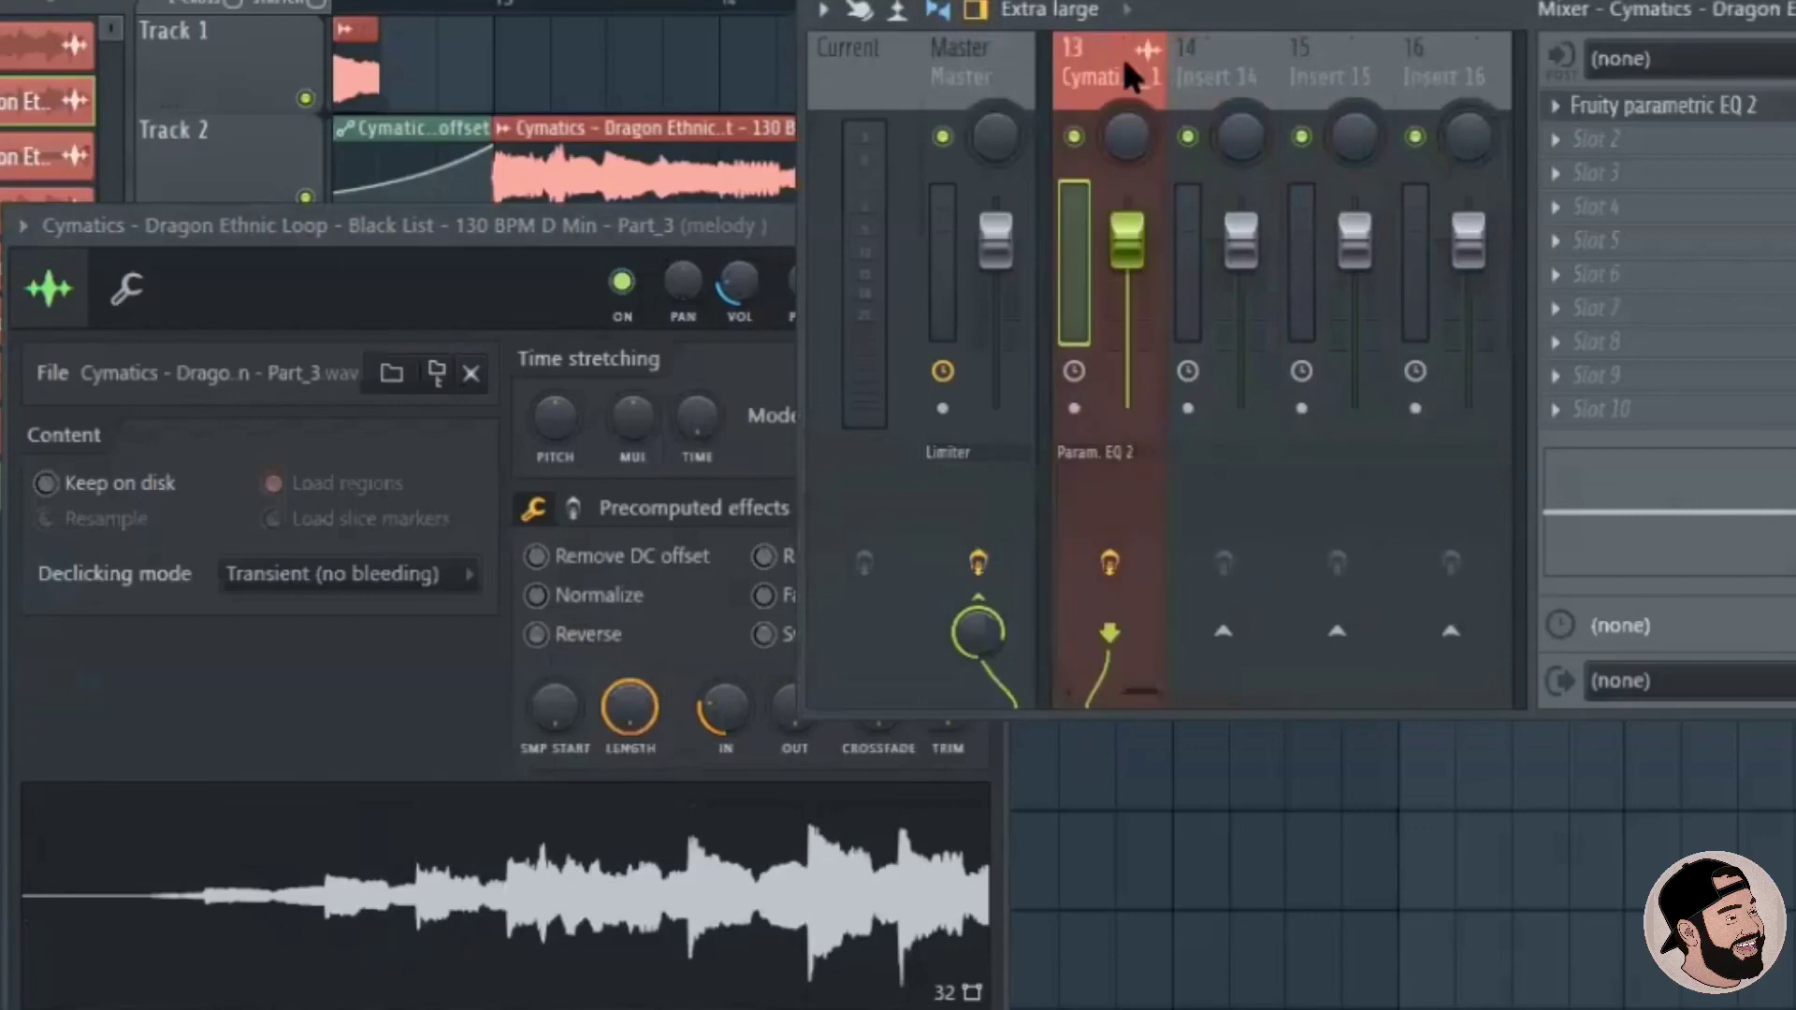
click(666, 252)
scroll(945, 288, up, 14)
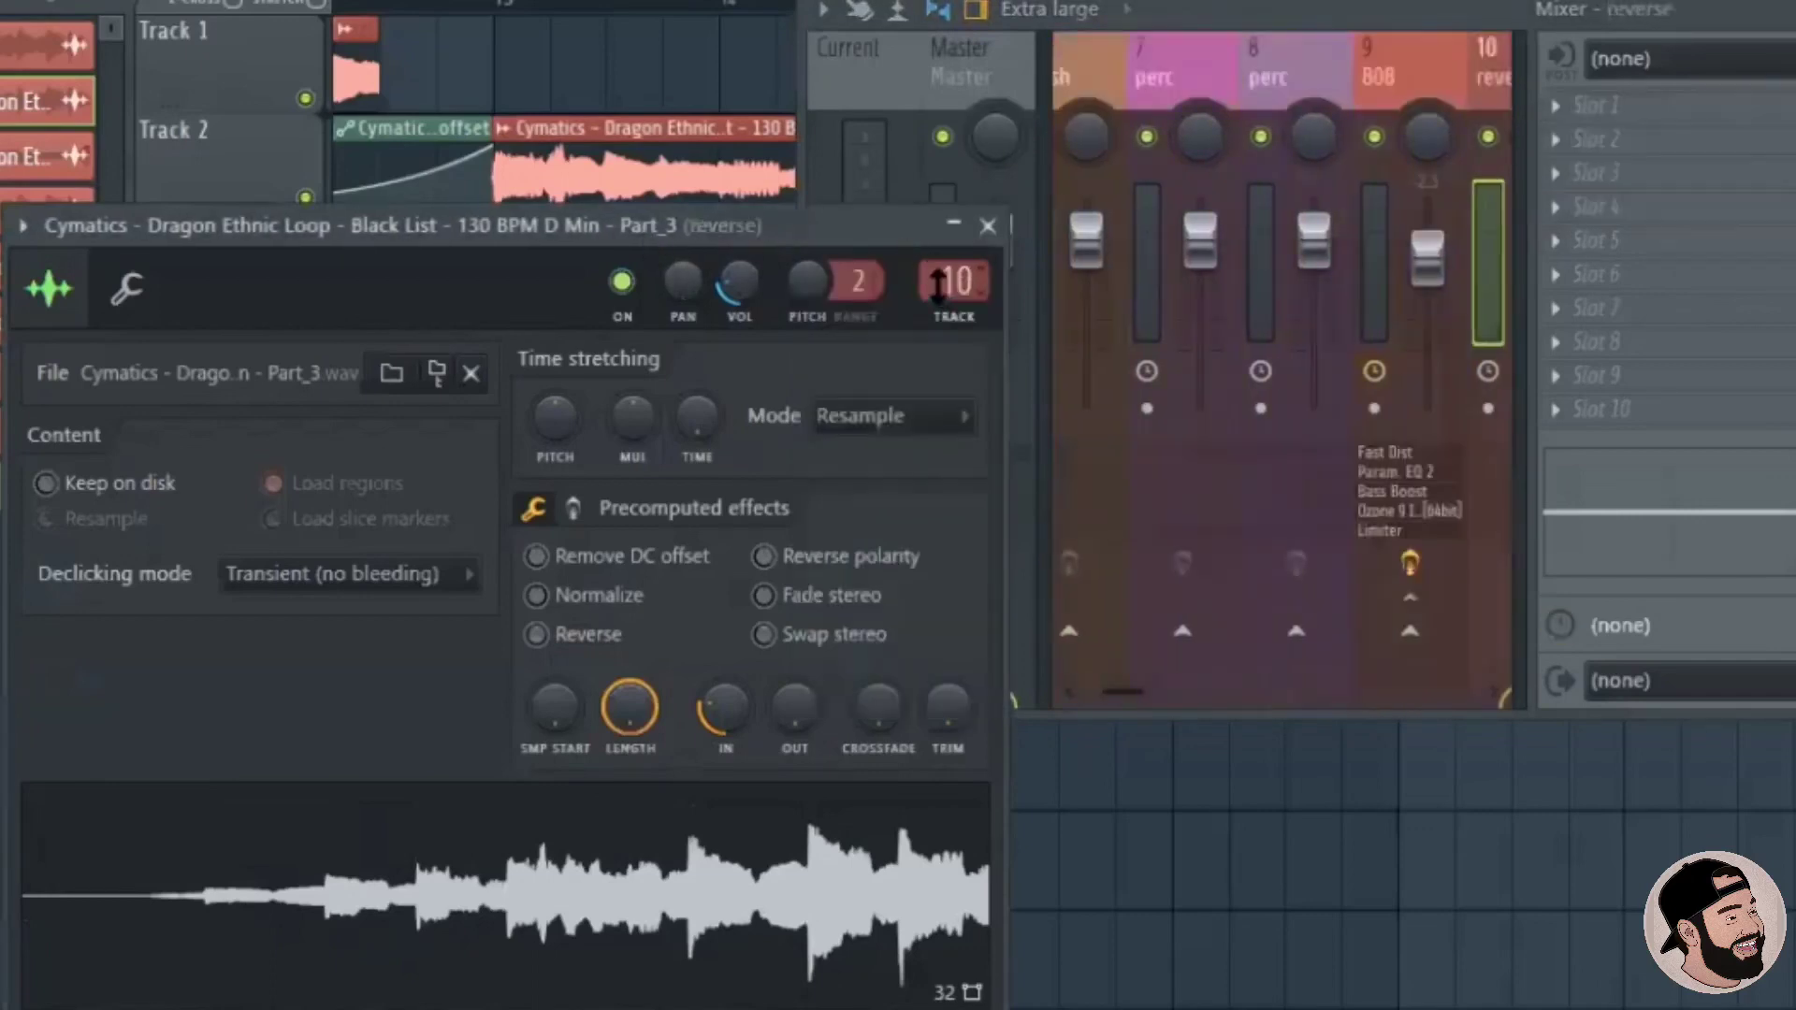
scroll(933, 280, down, 1)
scroll(934, 281, down, 1)
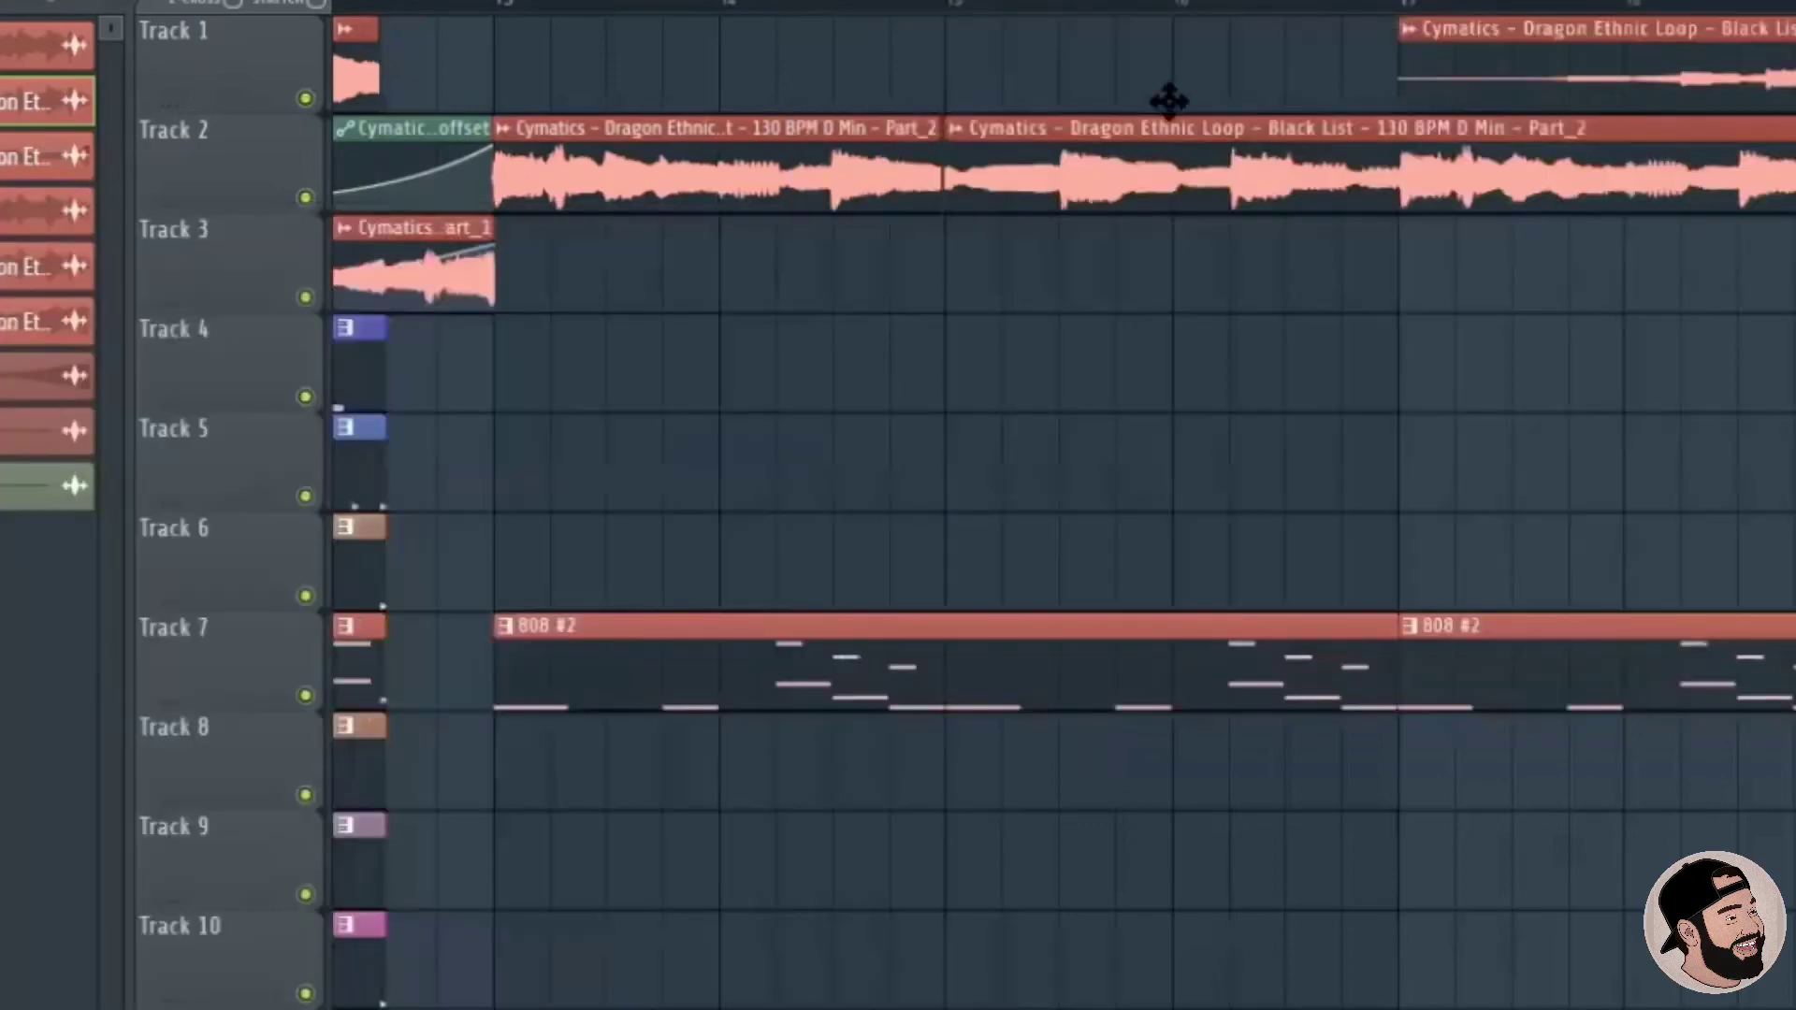
Remove the fade-in from the bar 17 melody clip and give it a volume automation clip rising from its start to bar 21.
double_click(1482, 73)
drag(722, 697, 722, 748)
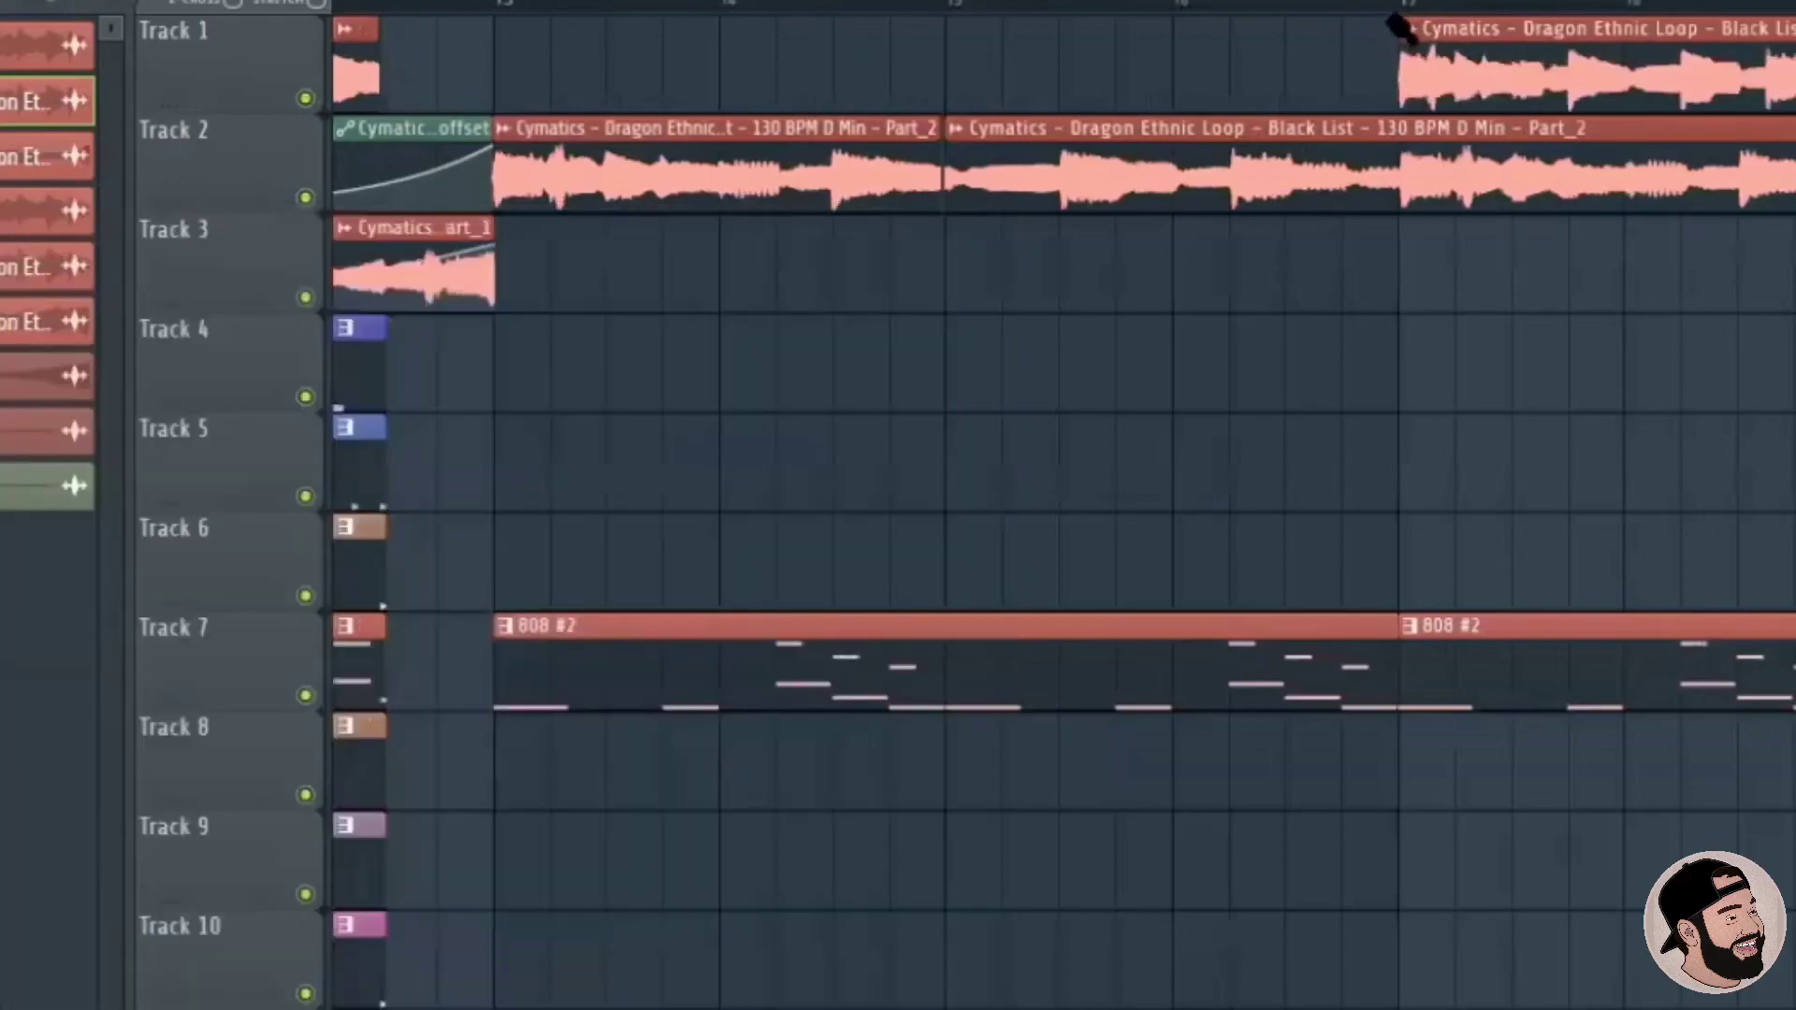
click(1403, 28)
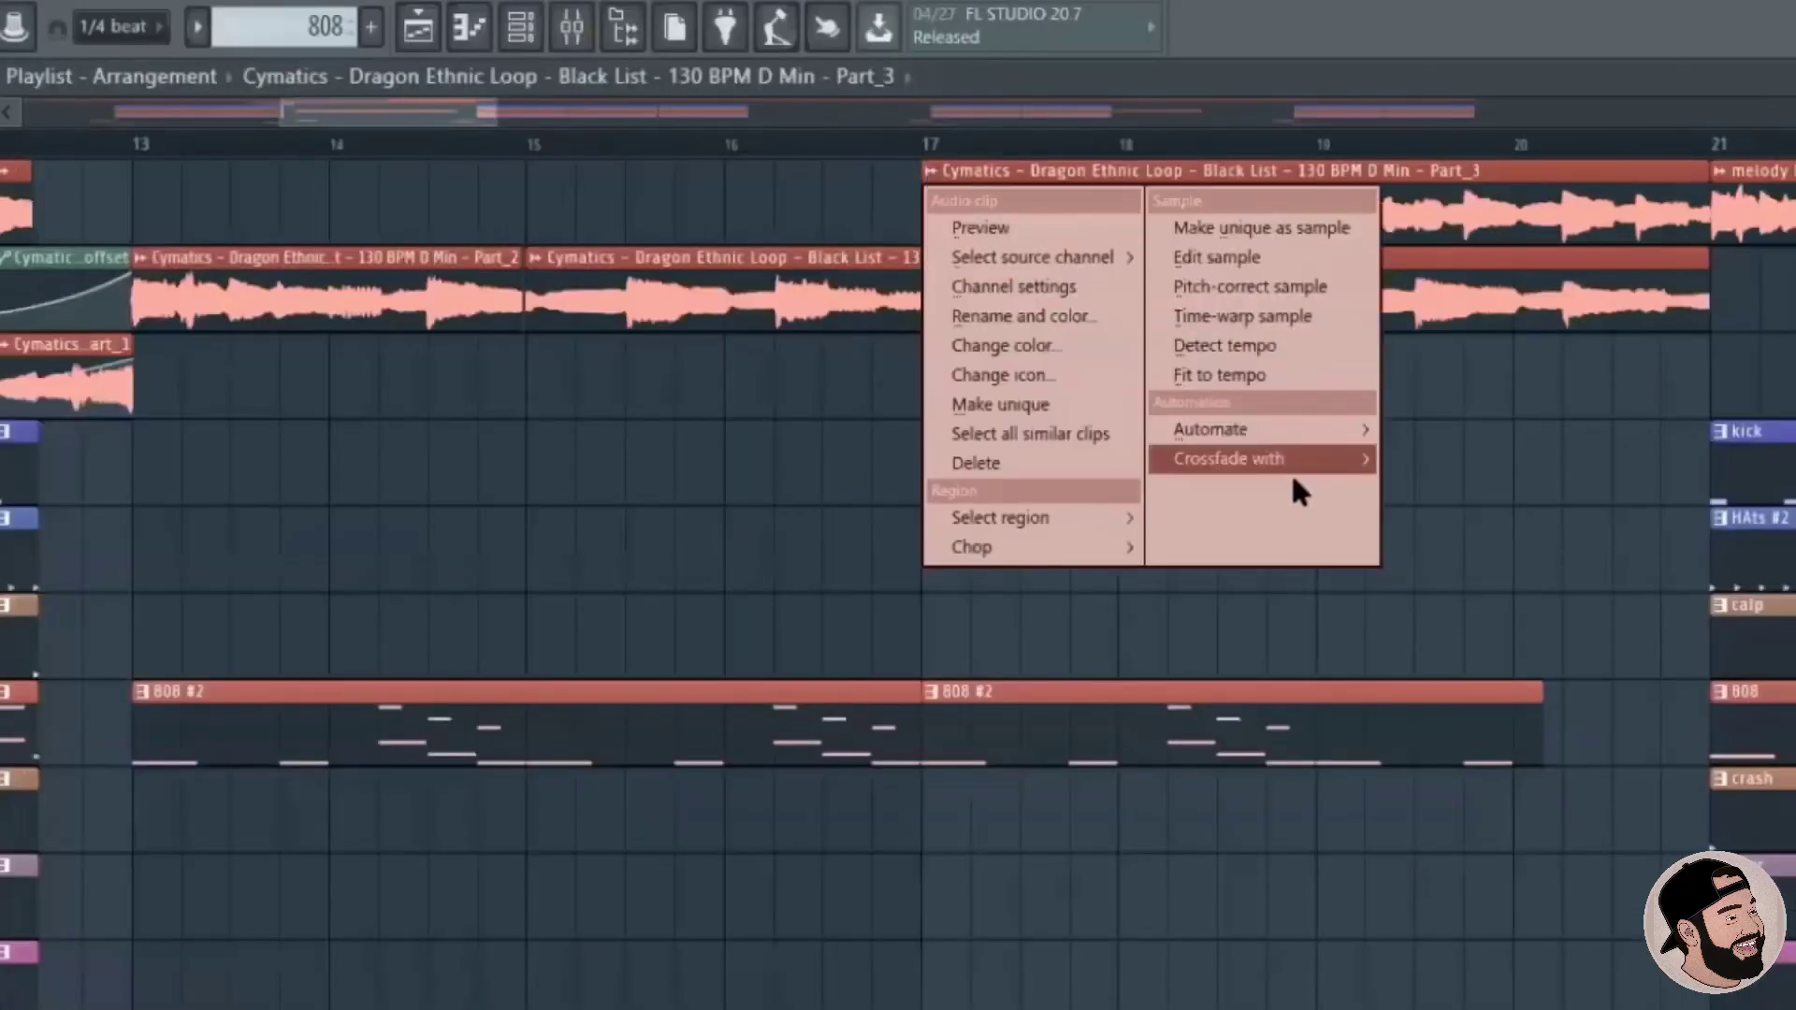
mouse_move(1287, 434)
click(1422, 461)
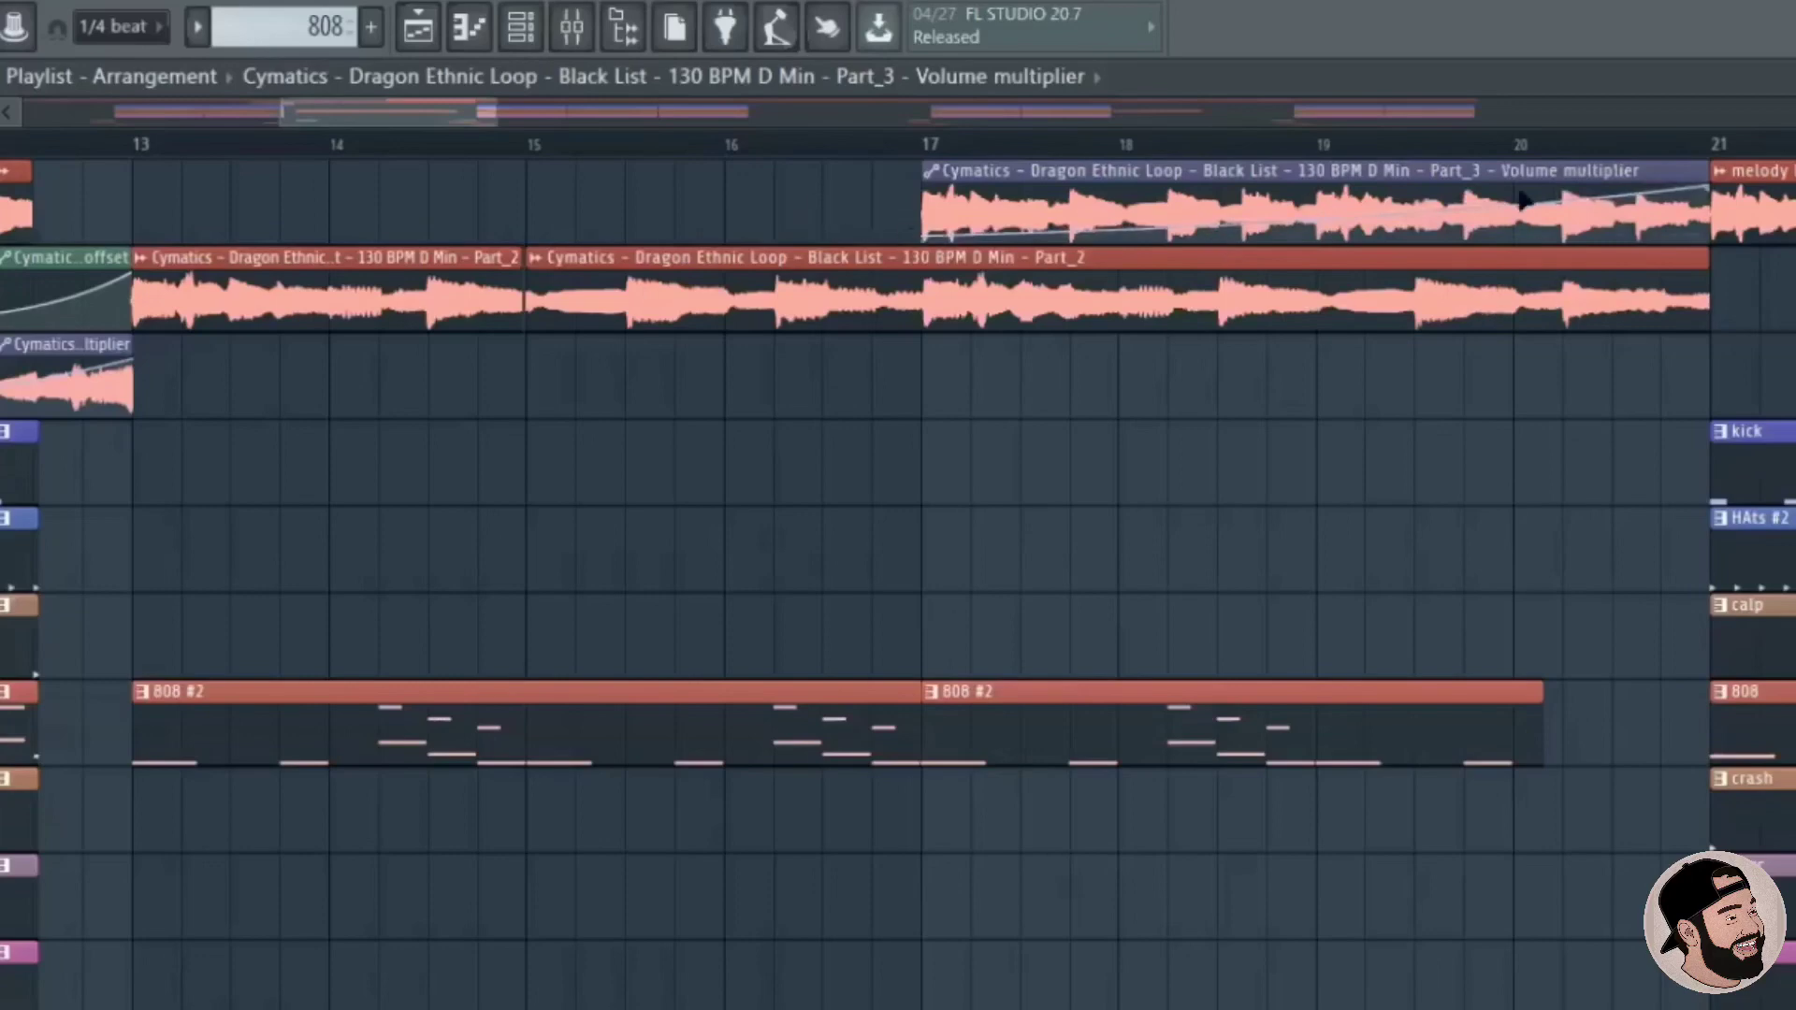
scroll(994, 293, down, 4)
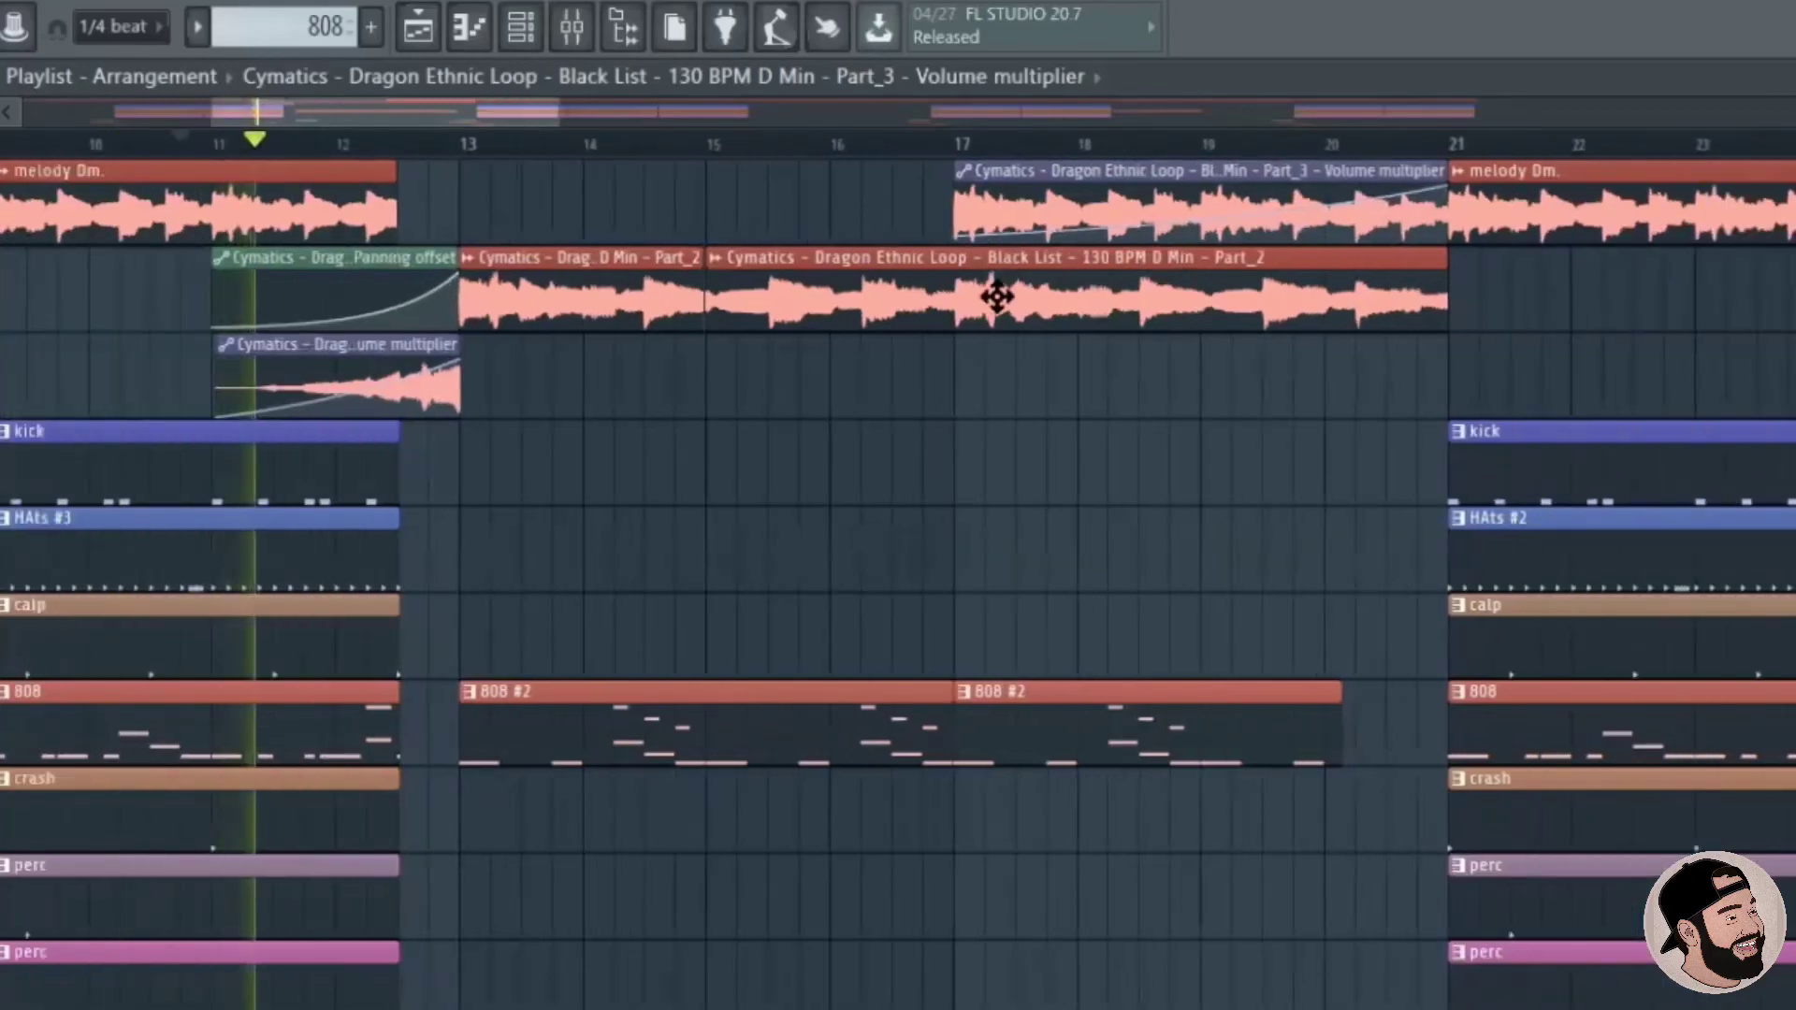